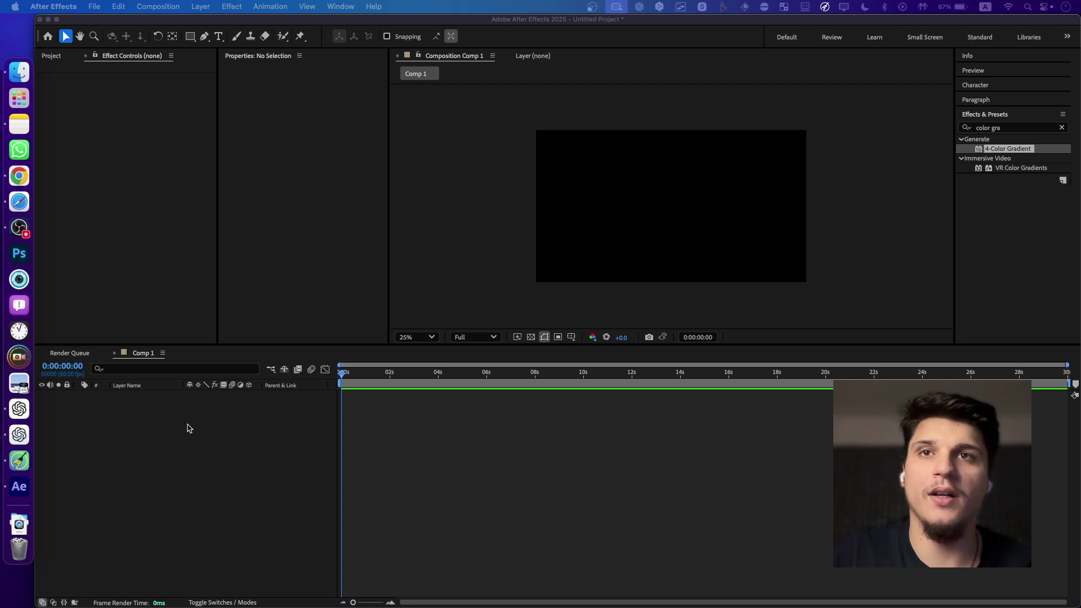
# - Create a deep blue solid layer in the composition and re-enable the viewer refresh
pyautogui.rightClick(189, 428)
pyautogui.moveTo(202, 436)
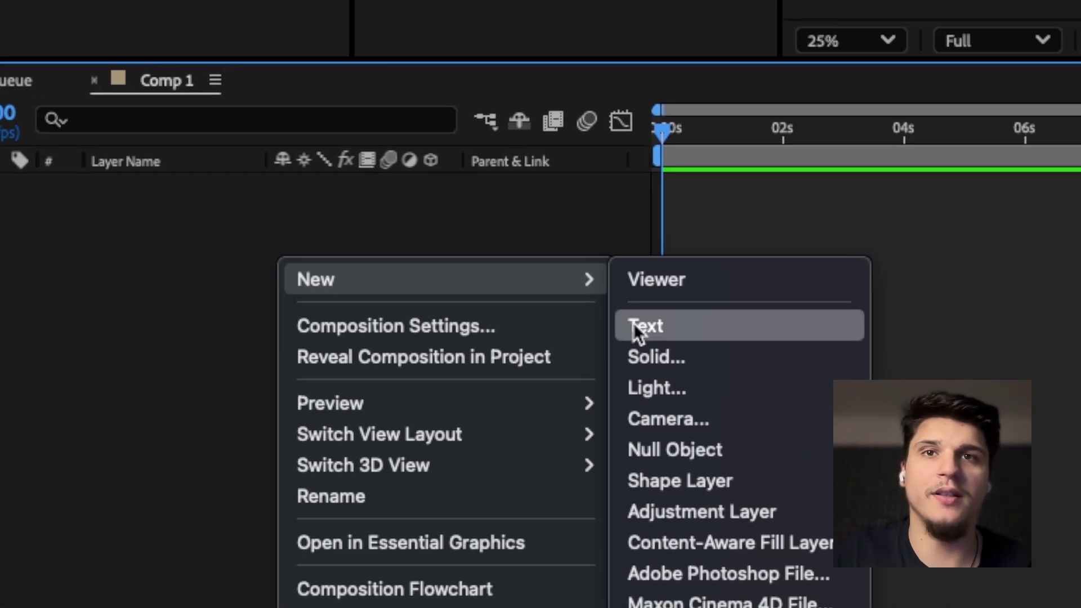
pyautogui.click(646, 348)
pyautogui.press('Return')
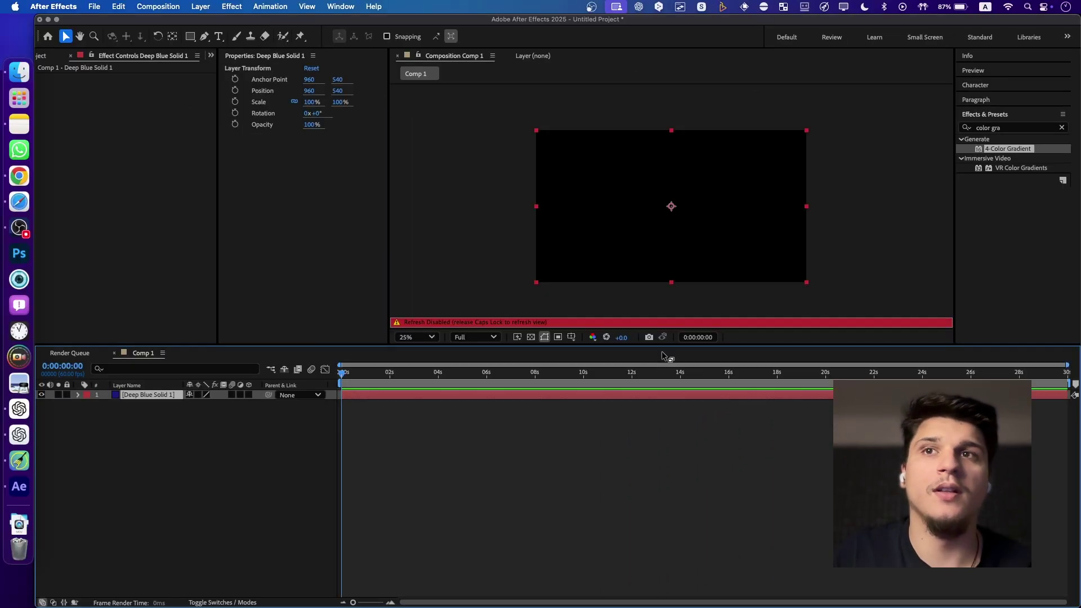
pyautogui.press('capslock')
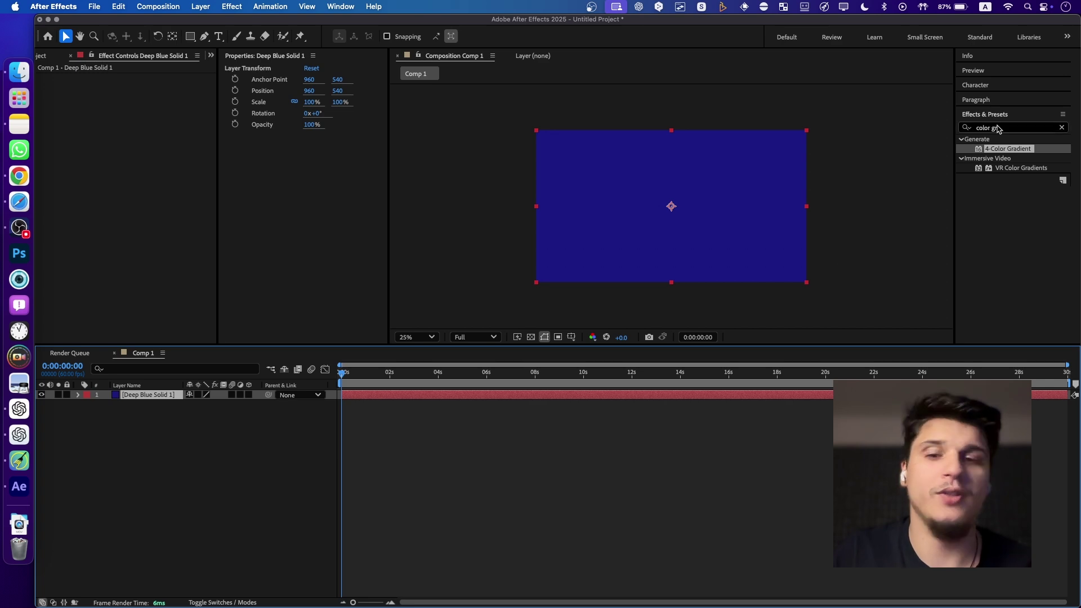
# - Apply the 4-Color Gradient effect to the solid layer
pyautogui.write('a')
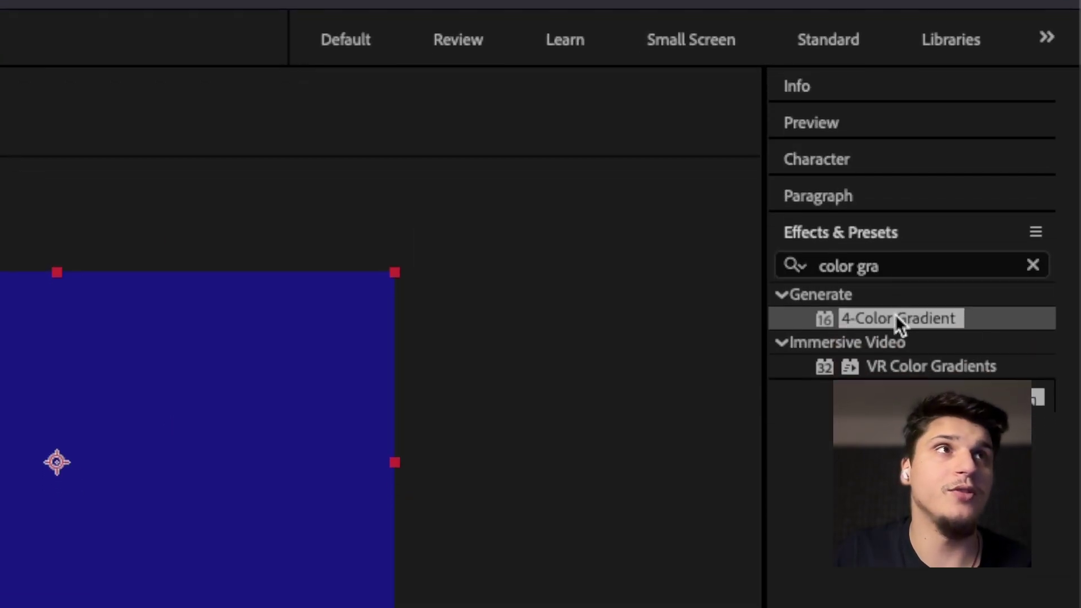
pyautogui.moveTo(1008, 149); pyautogui.dragTo(979, 153)
pyautogui.moveTo(824, 312); pyautogui.dragTo(893, 299)
pyautogui.doubleClick(898, 301)
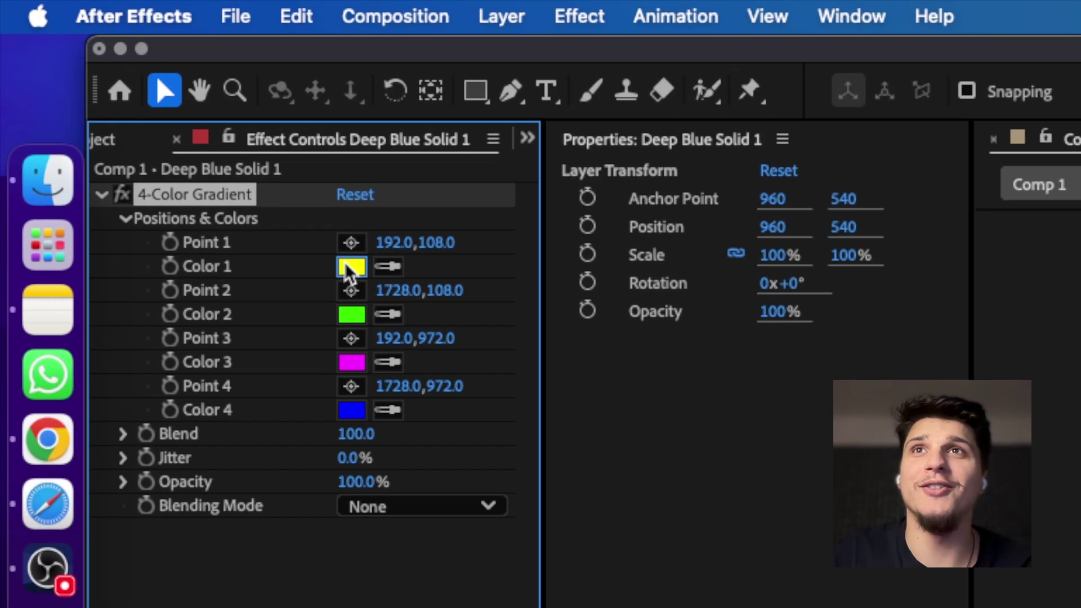
# - Soften the gradient's four colors to pale cream, pale green, pale mauve and light lavender
pyautogui.click(140, 107)
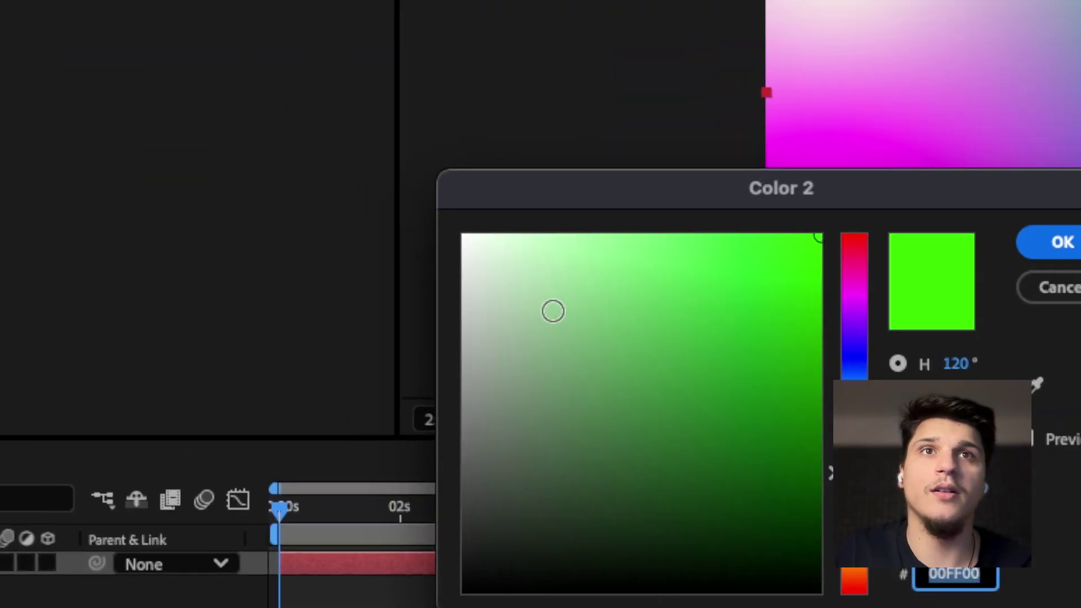
pyautogui.moveTo(553, 311); pyautogui.dragTo(473, 280)
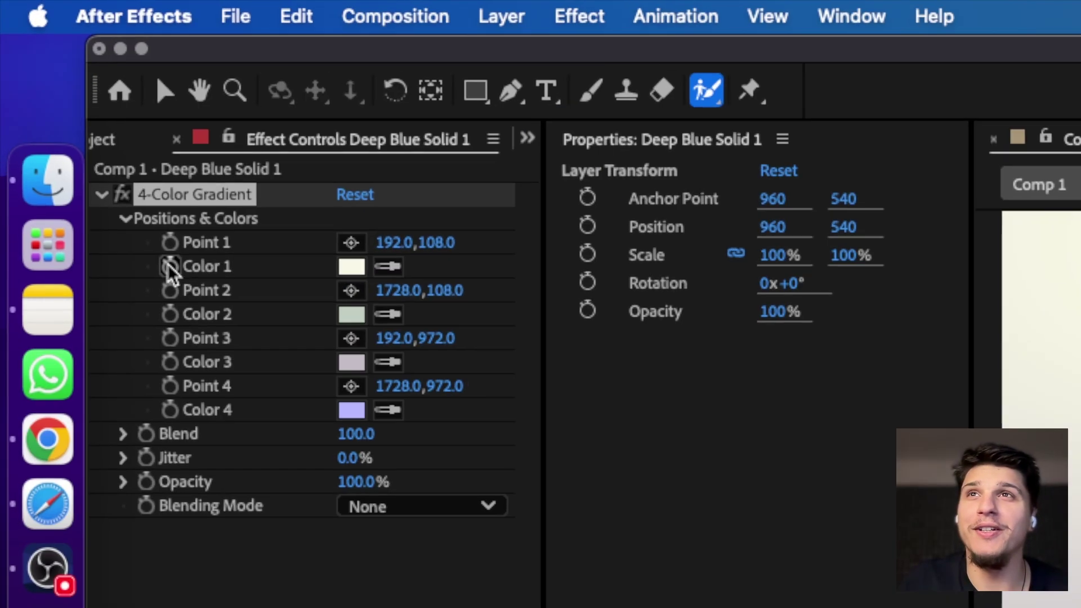
# - Enable position keyframing for Points 1 to 4 of the gradient at the start of the composition
pyautogui.click(169, 243)
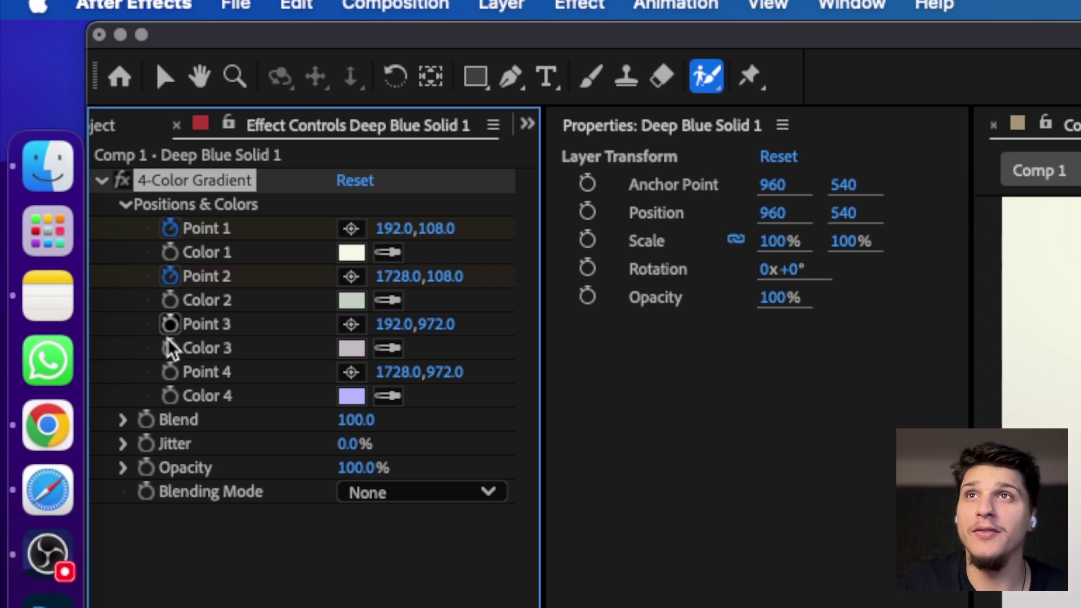
pyautogui.click(169, 304)
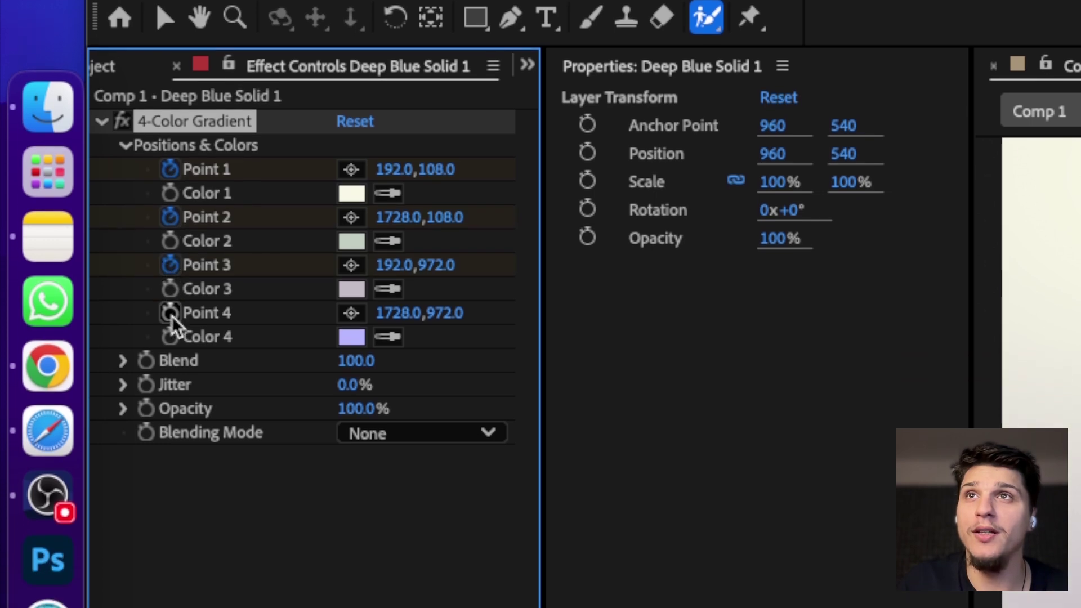
pyautogui.click(169, 351)
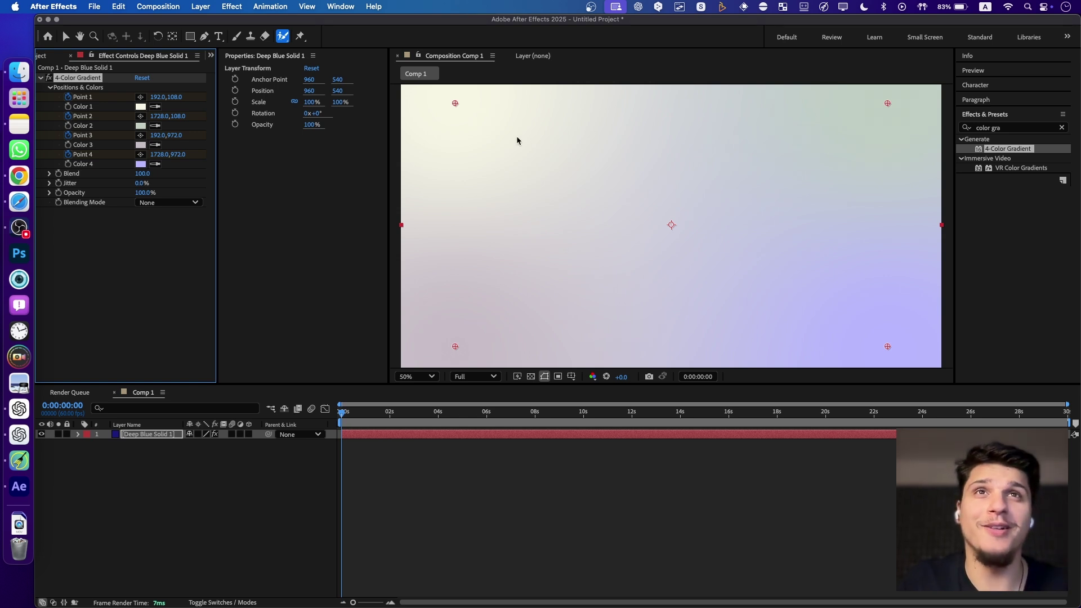
# - Move the gradient points inward: Point 1 to about 734,338, Point 2 to 1182,396, Point 3 to 412,748 and Point 4 to 1192,926
pyautogui.moveTo(454, 104); pyautogui.dragTo(607, 168)
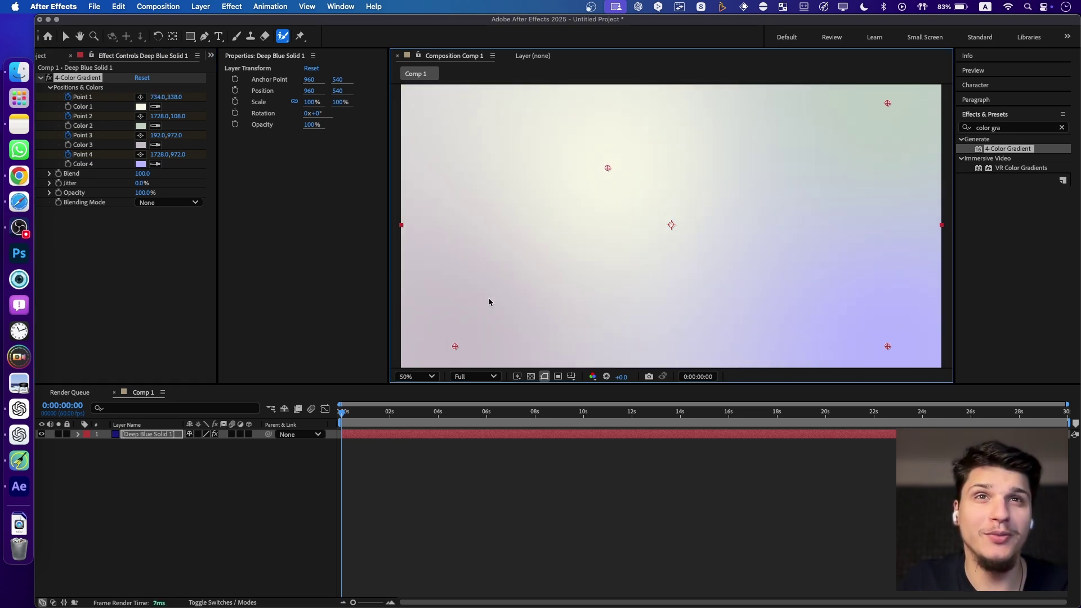
pyautogui.moveTo(454, 348); pyautogui.dragTo(517, 283)
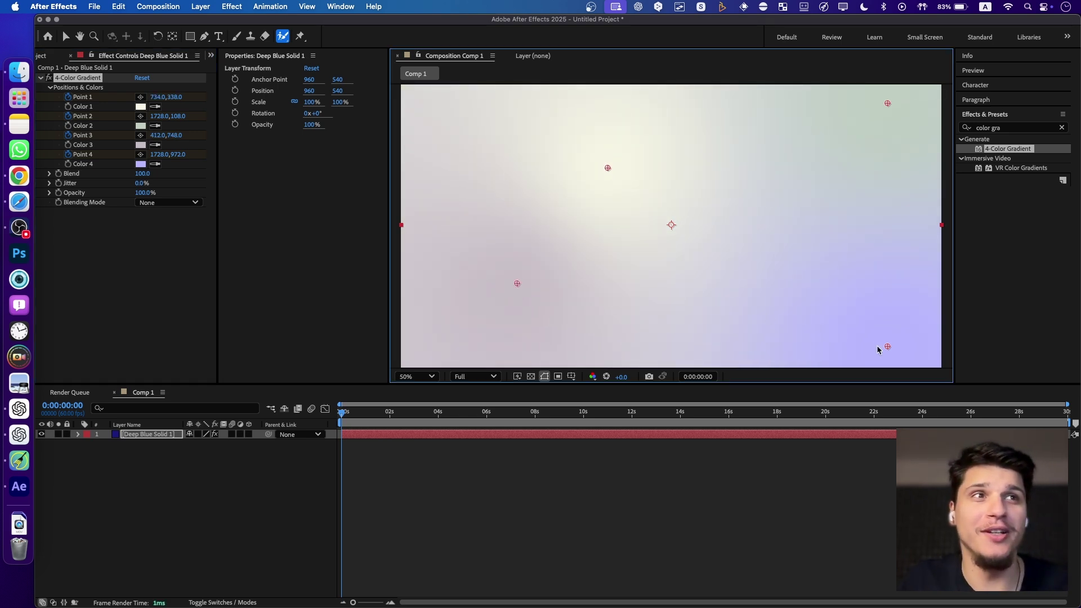
pyautogui.moveTo(888, 347); pyautogui.dragTo(745, 338)
pyautogui.moveTo(876, 112); pyautogui.dragTo(728, 188)
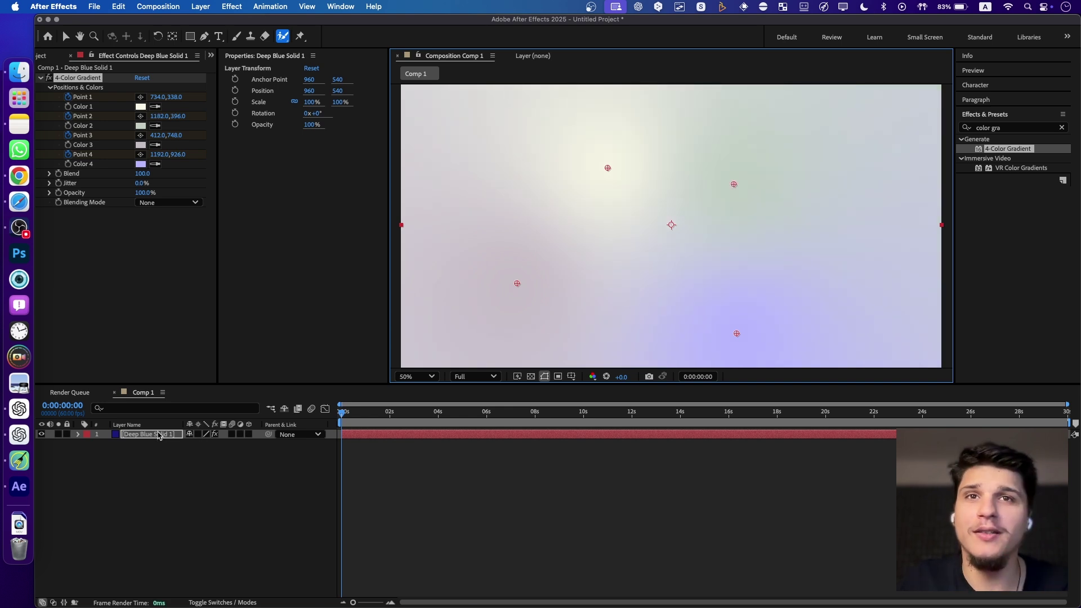
# - Expand the solid layer's gradient properties in the timeline and set the current time to 0:00:06:46
pyautogui.click(361, 433)
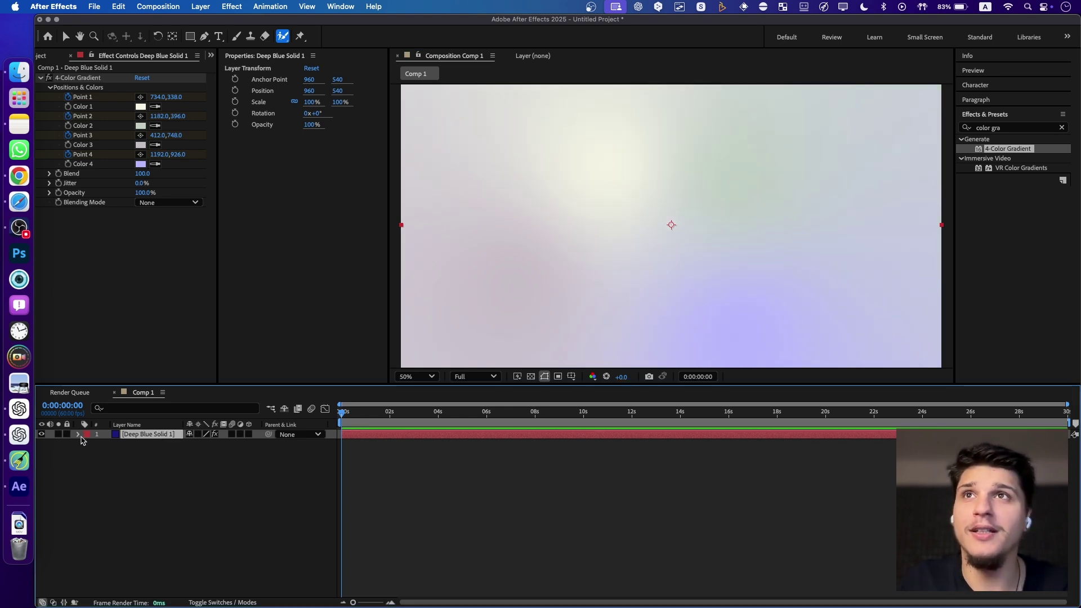
pyautogui.click(78, 434)
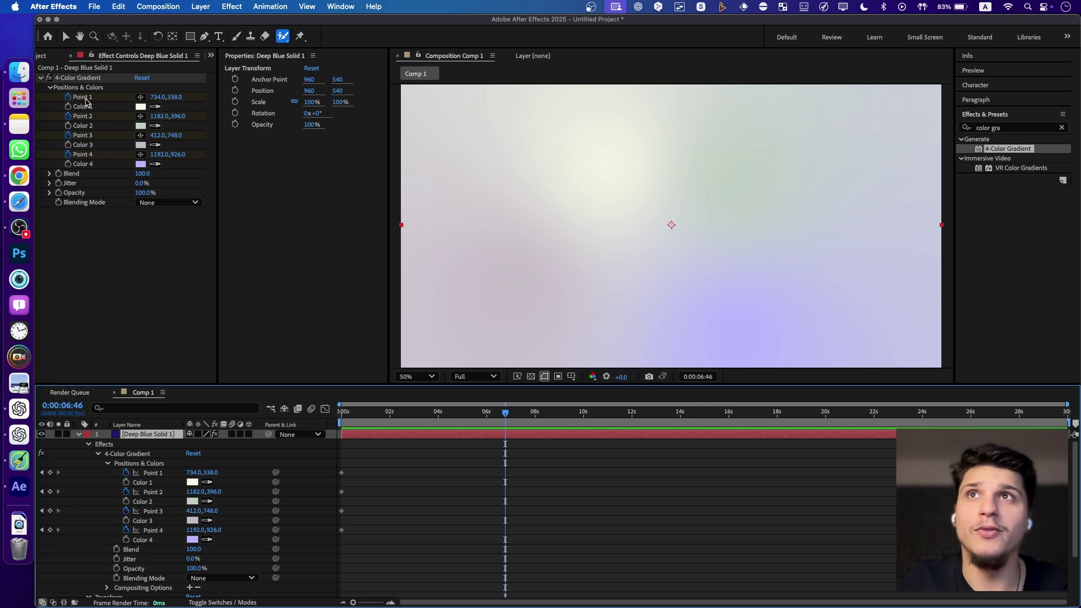
pyautogui.click(85, 100)
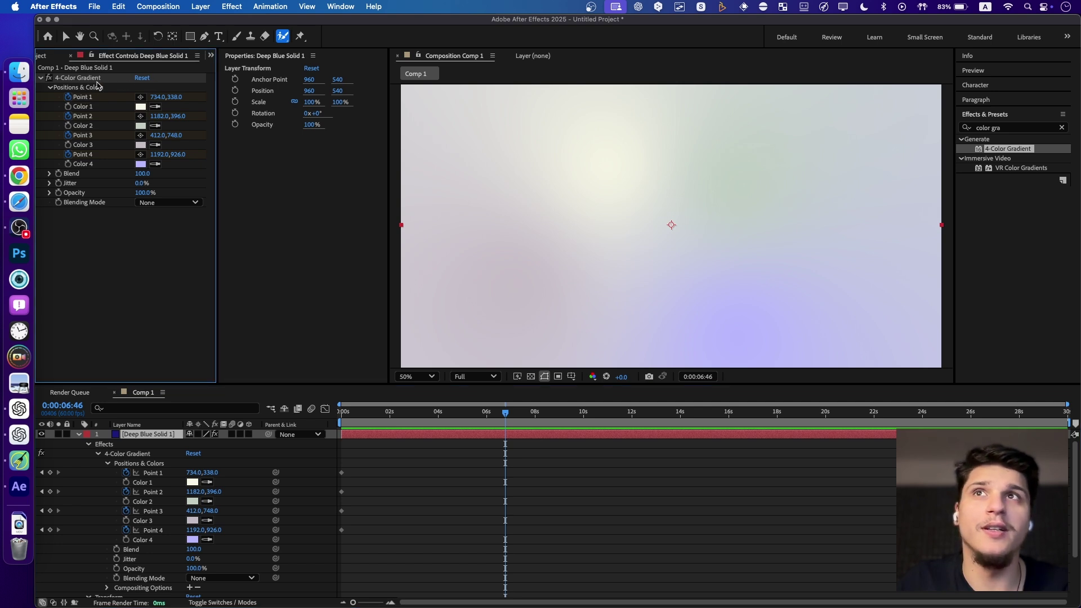
pyautogui.click(145, 461)
pyautogui.click(503, 318)
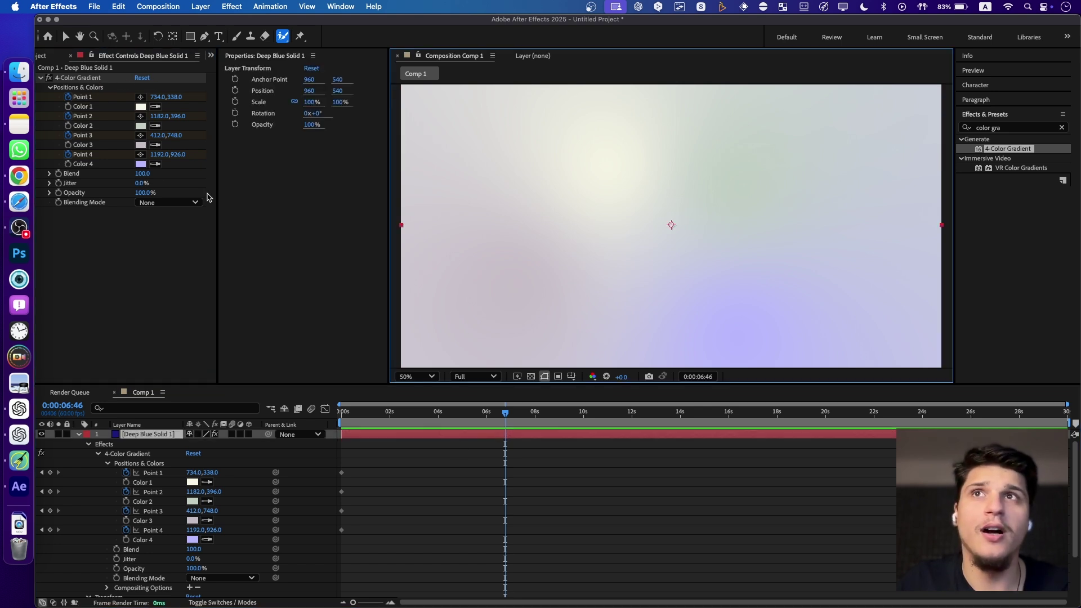
# - Keyframe Point 2 toward the image's upper-right corner at about 1739,182 and Point 1 toward the upper-left at about 332,254
pyautogui.click(104, 119)
pyautogui.moveTo(167, 116); pyautogui.dragTo(205, 117)
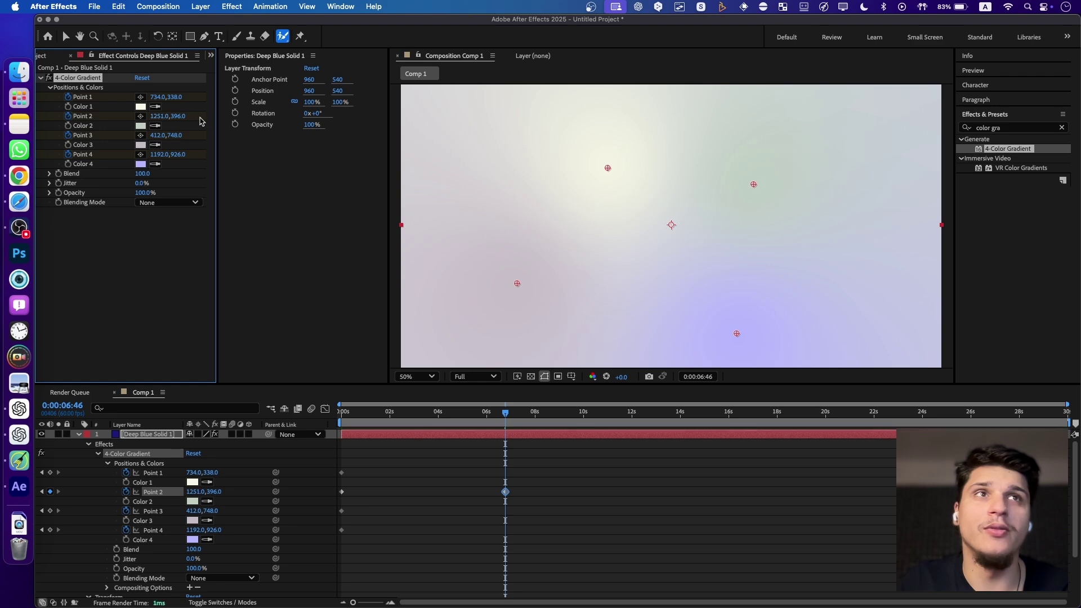
pyautogui.click(755, 185)
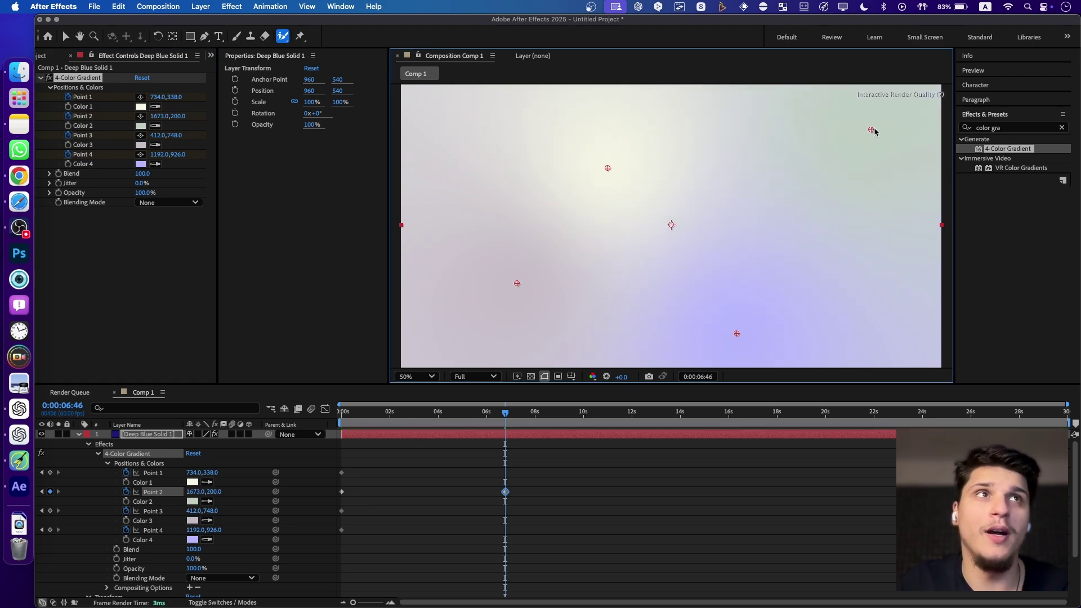
pyautogui.moveTo(608, 167); pyautogui.dragTo(497, 145)
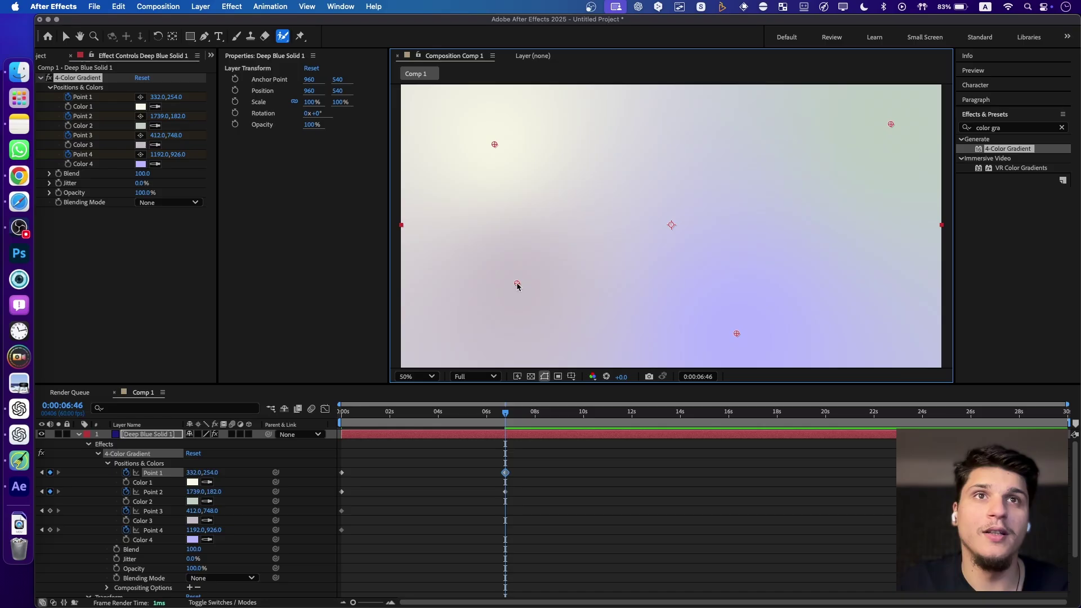
# - Keyframe Point 4 in the image's lower-left area at about 318,880 and Point 3 in its lower-right area
pyautogui.moveTo(515, 284); pyautogui.dragTo(611, 254)
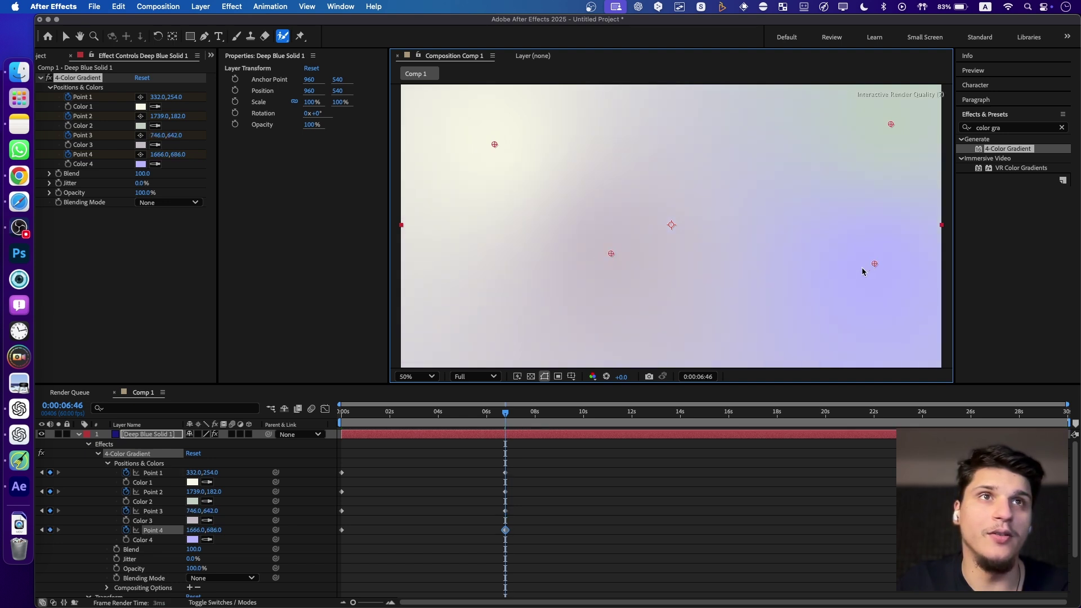
pyautogui.moveTo(875, 265); pyautogui.dragTo(499, 312)
pyautogui.moveTo(611, 254); pyautogui.dragTo(851, 320)
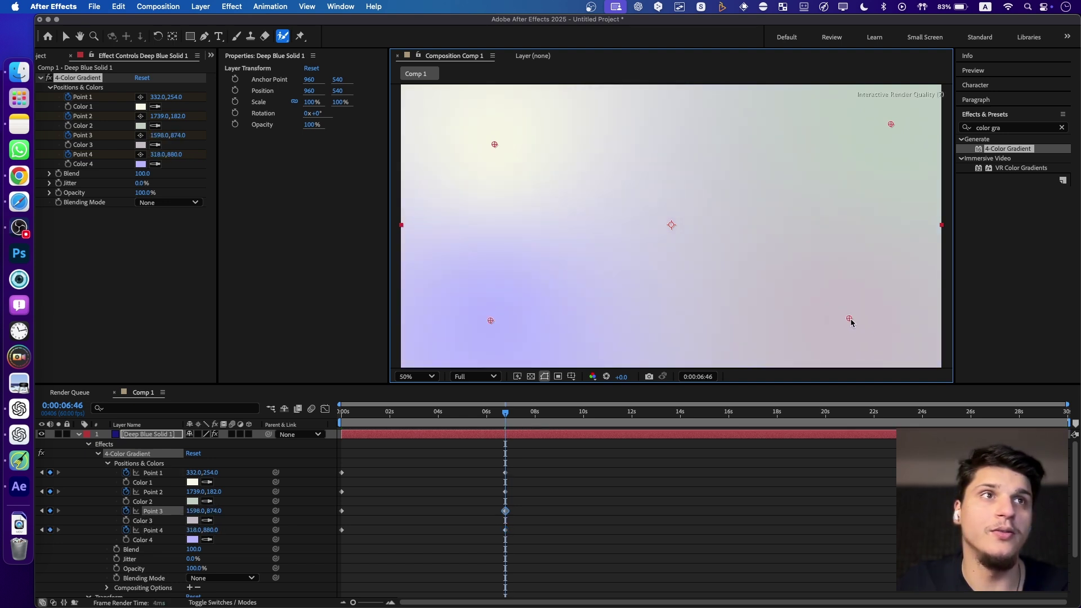
# - Shift the second set of point keyframes to about 8.5 seconds
pyautogui.moveTo(387, 412); pyautogui.dragTo(450, 423)
pyautogui.moveTo(528, 461); pyautogui.dragTo(476, 563)
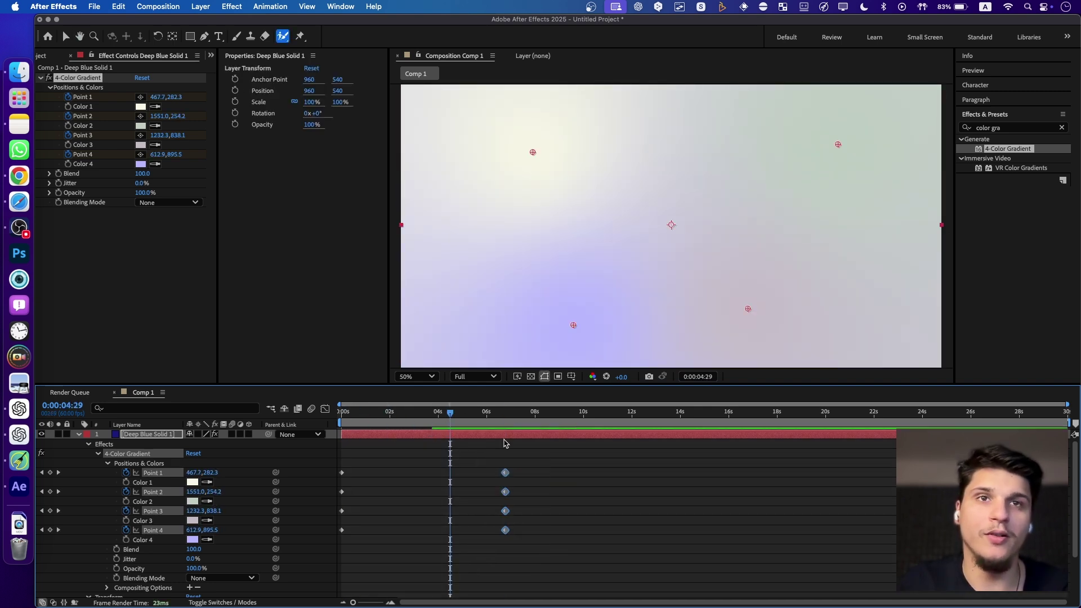
pyautogui.moveTo(551, 414); pyautogui.dragTo(765, 418)
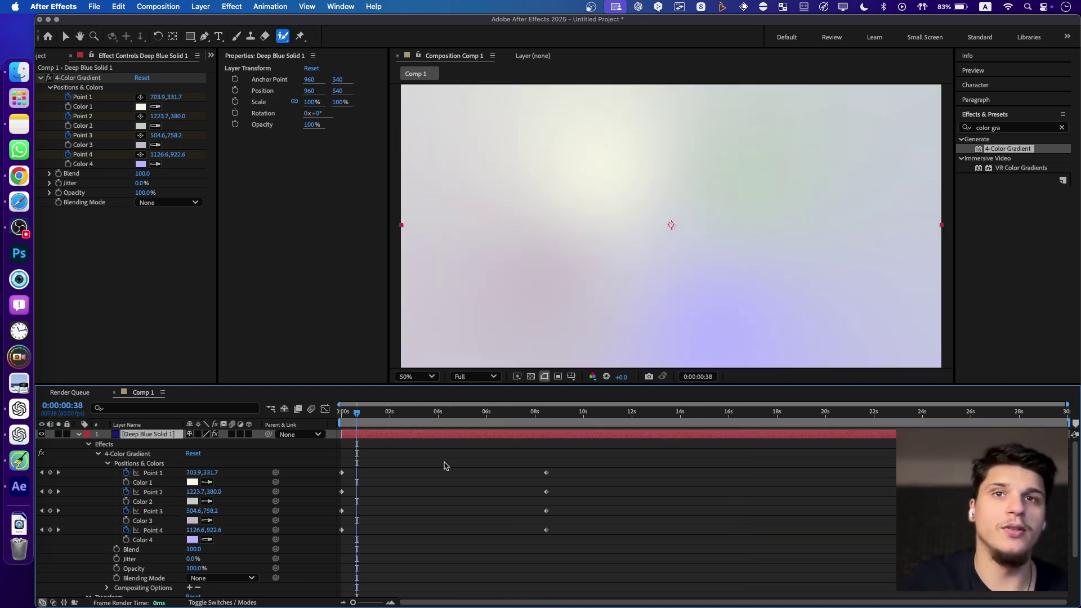
# - Copy the four starting point keyframes and paste them at about 16 seconds to close the loop
pyautogui.moveTo(422, 437); pyautogui.dragTo(360, 516)
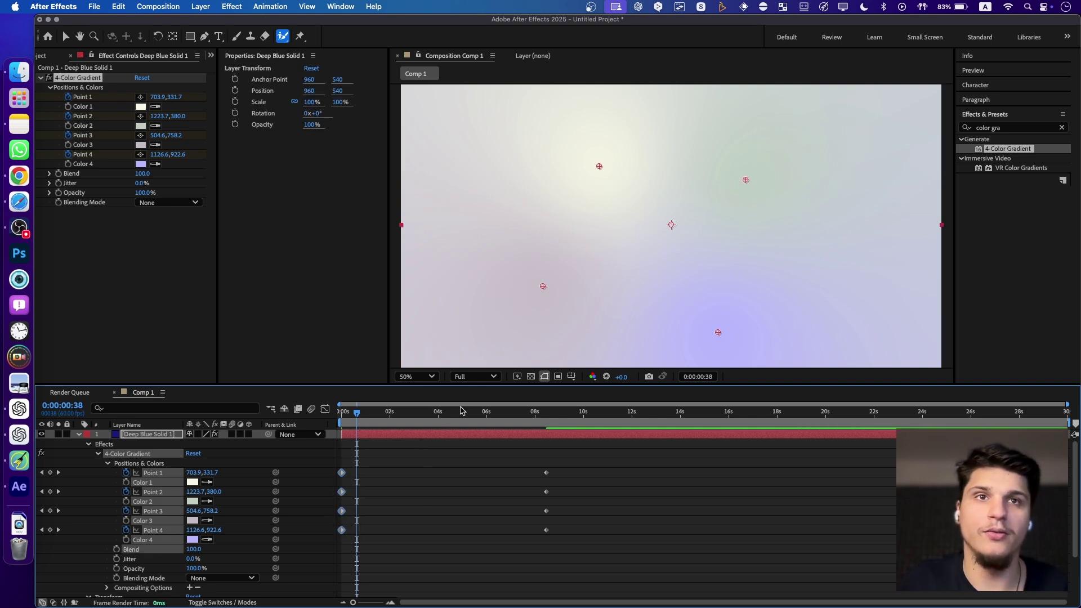
pyautogui.moveTo(673, 414); pyautogui.dragTo(730, 415)
pyautogui.press('super+v')
pyautogui.moveTo(730, 415); pyautogui.dragTo(552, 459)
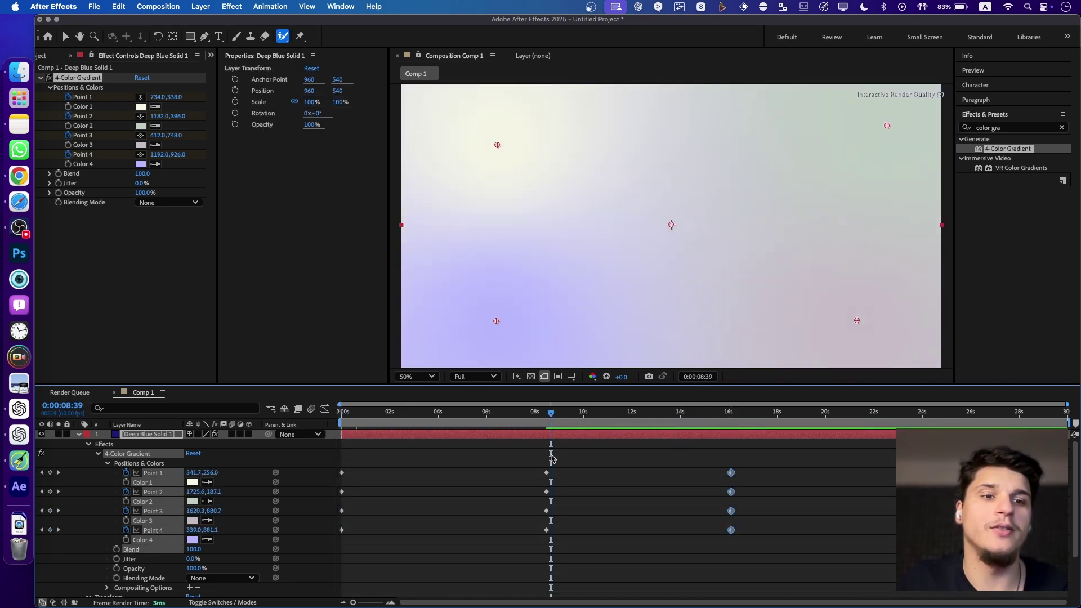
# - Tighten the animation by moving the middle keyframes to about 3 seconds and the last ones to about 6 seconds
pyautogui.scroll(-1, 631, 259)
pyautogui.scroll(1, 631, 259)
pyautogui.scroll(-1, 631, 259)
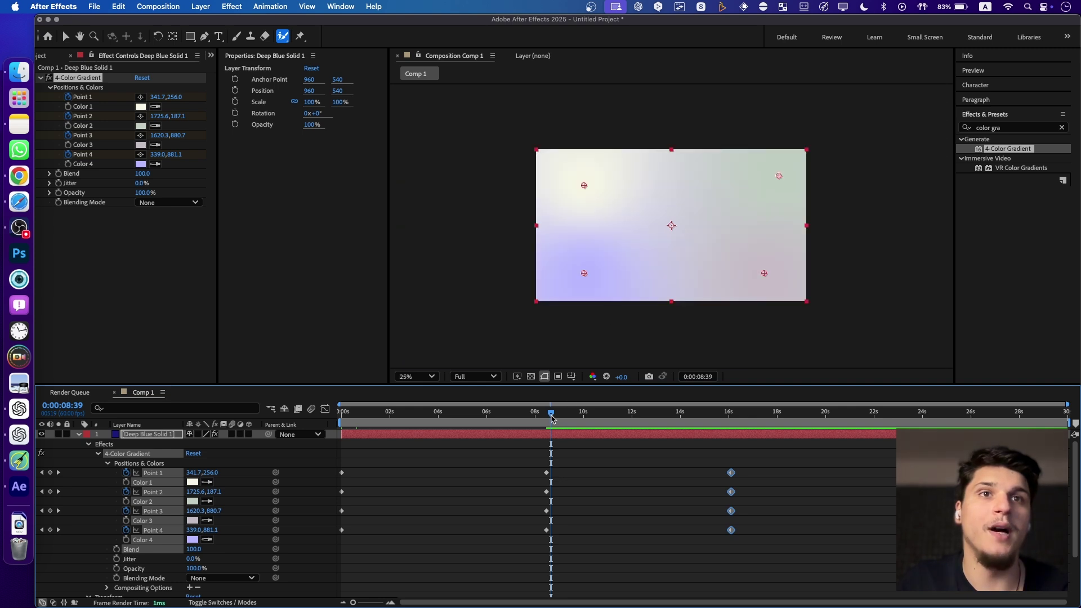
pyautogui.moveTo(552, 417); pyautogui.dragTo(394, 417)
pyautogui.moveTo(575, 454); pyautogui.dragTo(521, 586)
pyautogui.moveTo(547, 477); pyautogui.dragTo(419, 476)
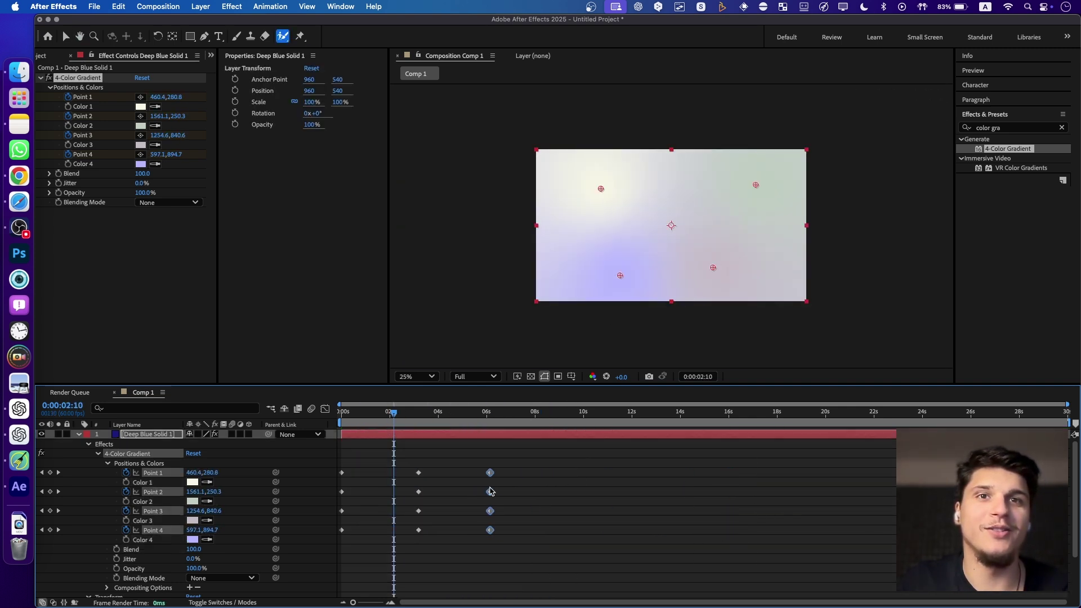
# - Preview the animated gradient and scrub through its motion
pyautogui.press('space')
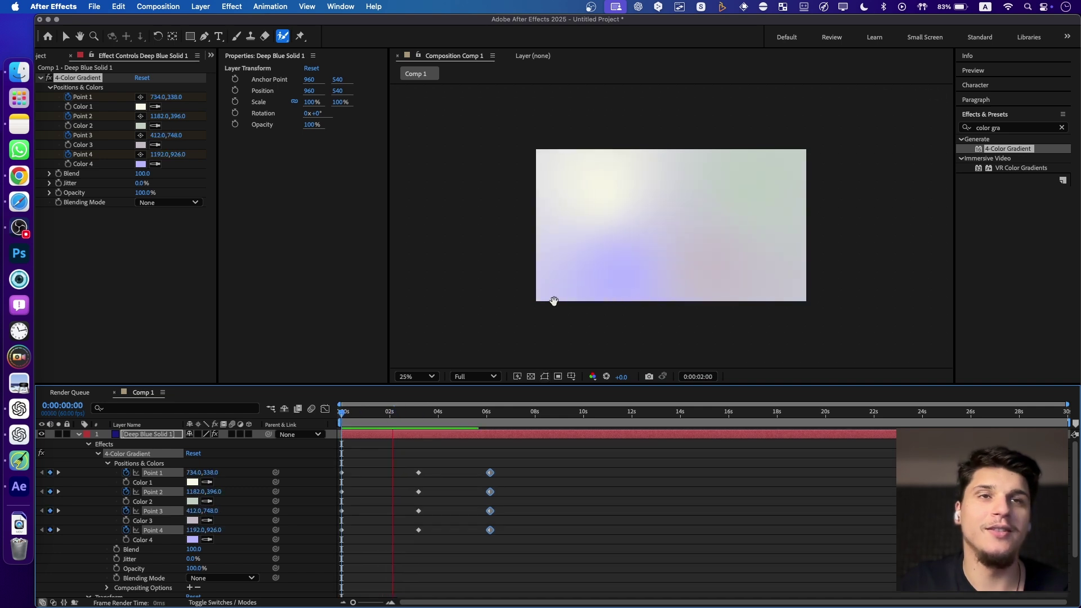
pyautogui.press('space')
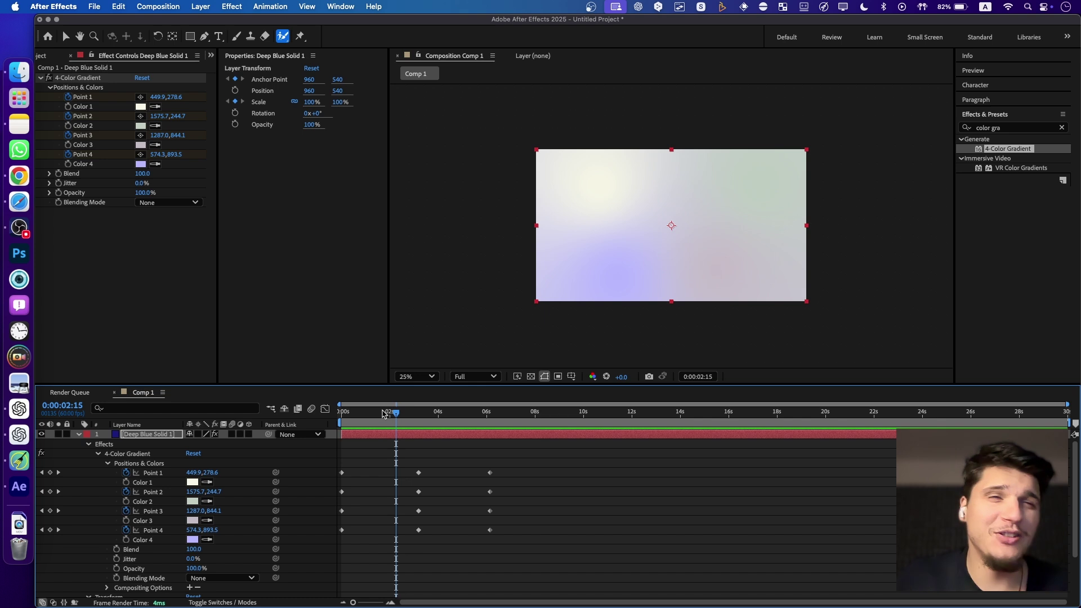
pyautogui.moveTo(370, 416); pyautogui.dragTo(508, 415)
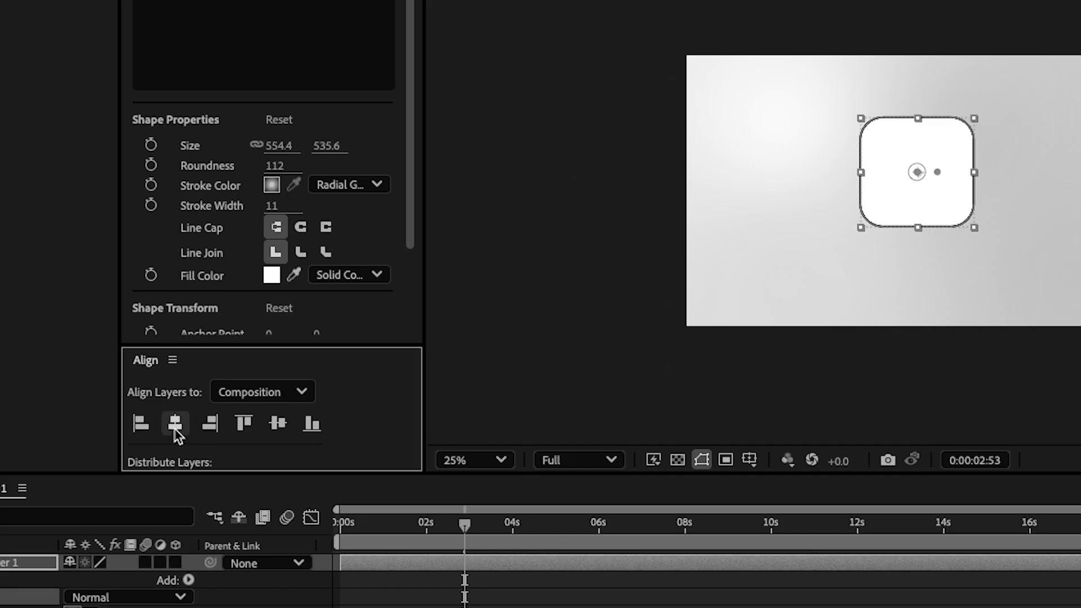
# - Center the rounded rectangle horizontally and vertically in the composition and collapse its layer properties
pyautogui.click(174, 426)
pyautogui.click(278, 426)
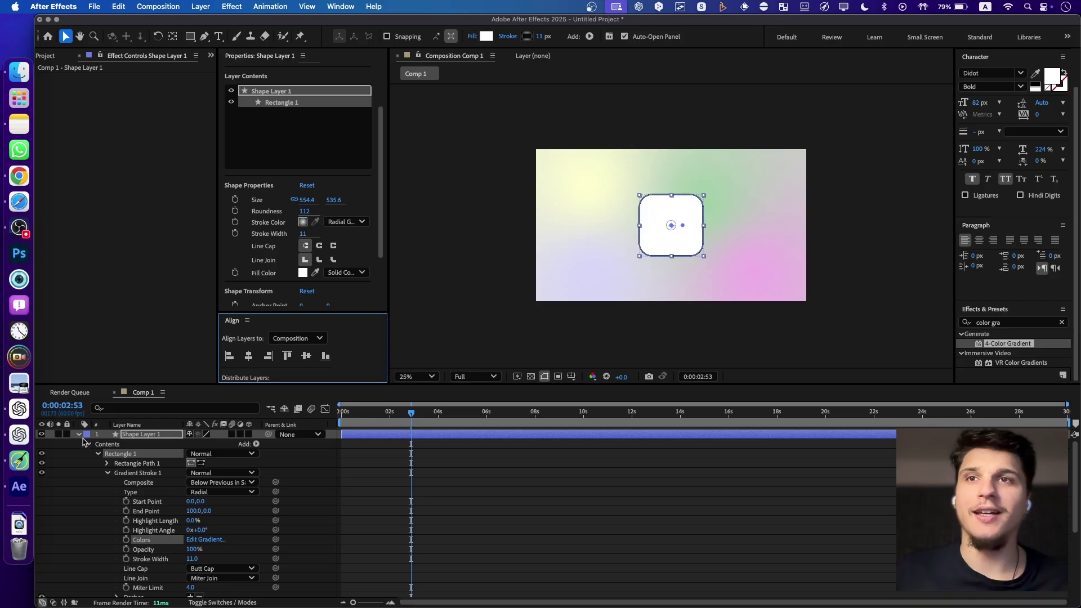
pyautogui.click(83, 442)
pyautogui.click(79, 435)
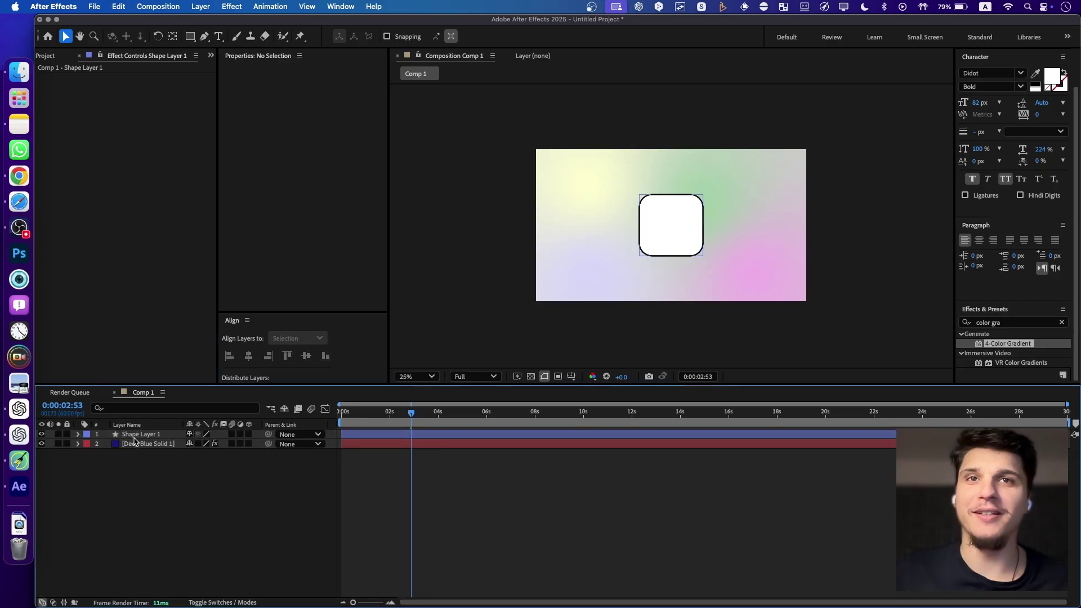
# - Remove the stroke from the white rounded rectangle by setting its stroke option to None
pyautogui.moveTo(389, 414)
pyautogui.mouseDown()
pyautogui.moveTo(350, 414)
pyautogui.moveTo(401, 414)
pyautogui.moveTo(337, 414)
pyautogui.moveTo(405, 415)
pyautogui.mouseUp()
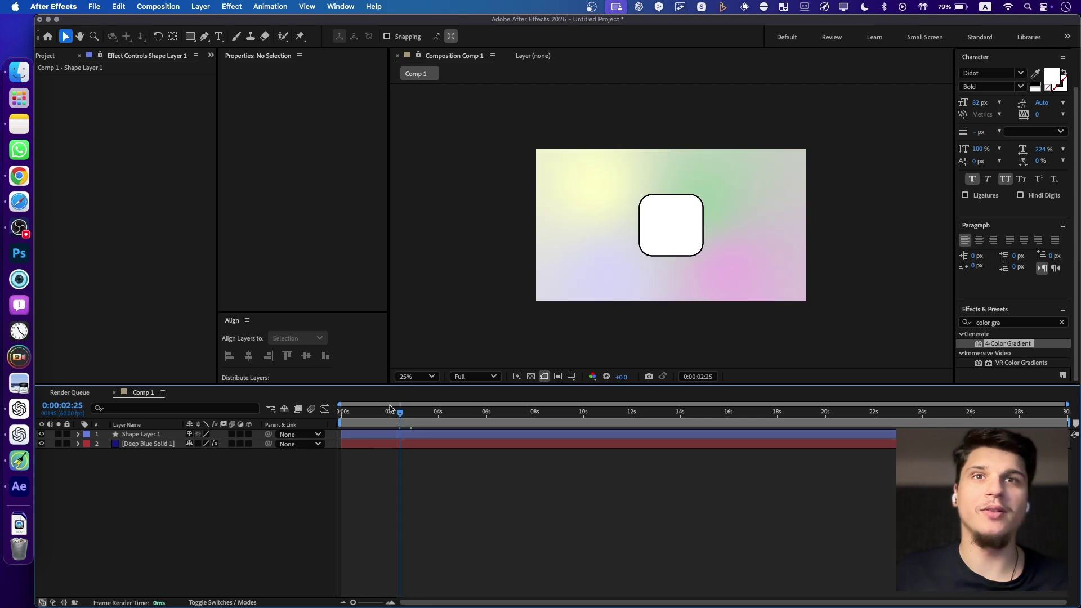
pyautogui.click(374, 435)
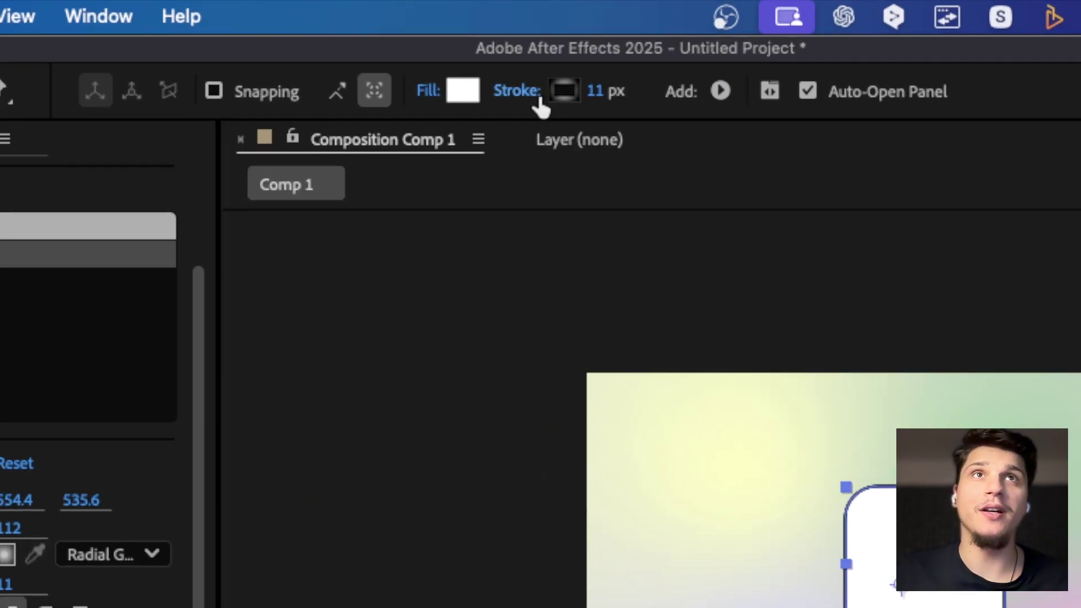
pyautogui.click(537, 91)
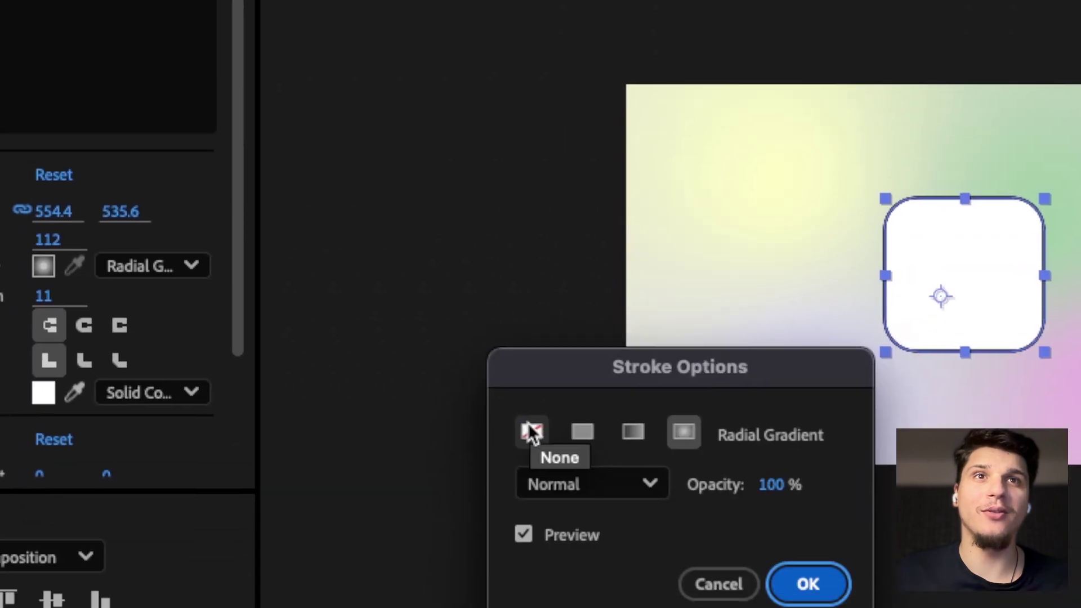
pyautogui.click(532, 435)
pyautogui.click(703, 381)
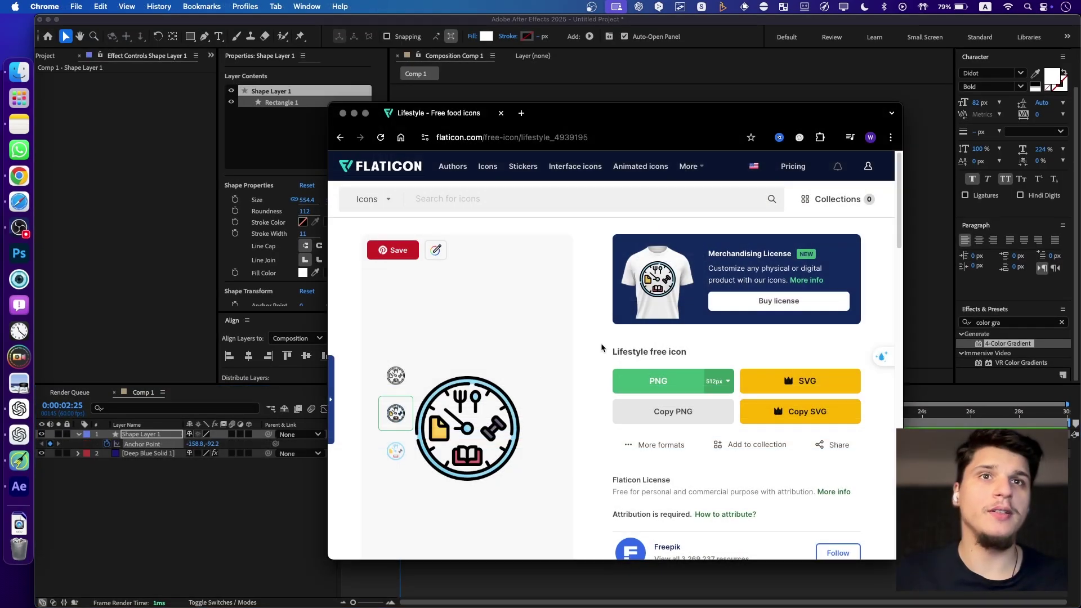
# - In the browser, download the Lifestyle icon from Flaticon as a free PNG
pyautogui.scroll(-3, 600, 347)
pyautogui.scroll(1, 582, 348)
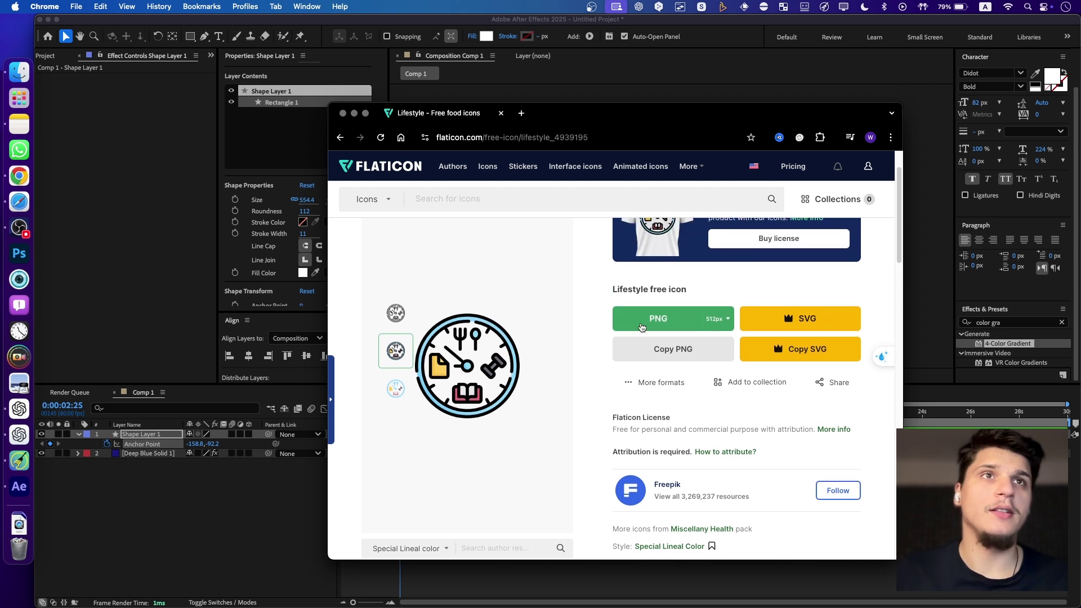
pyautogui.scroll(1, 644, 327)
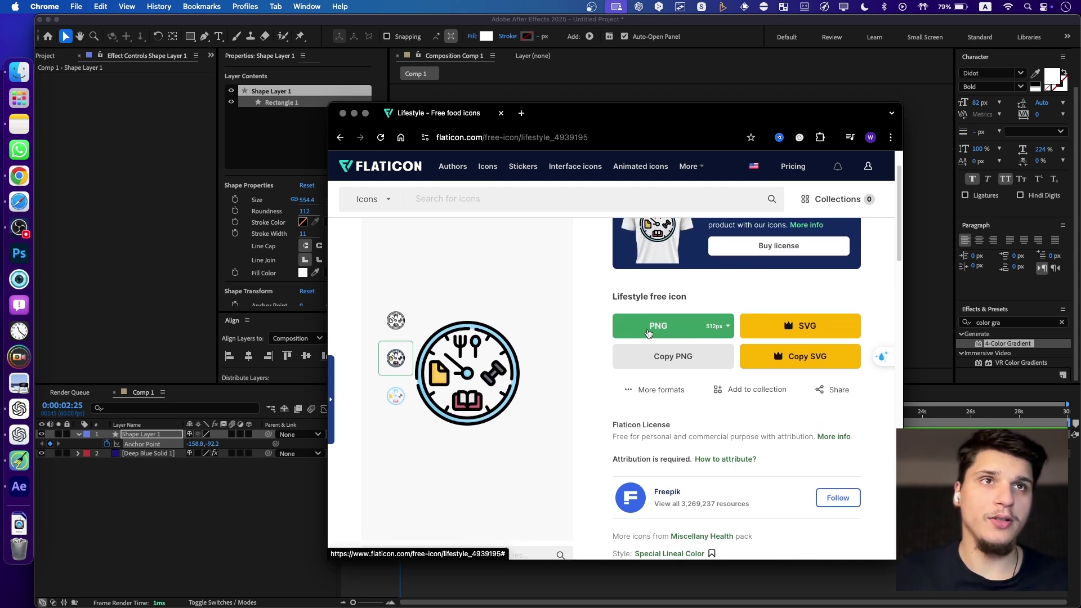
pyautogui.click(649, 334)
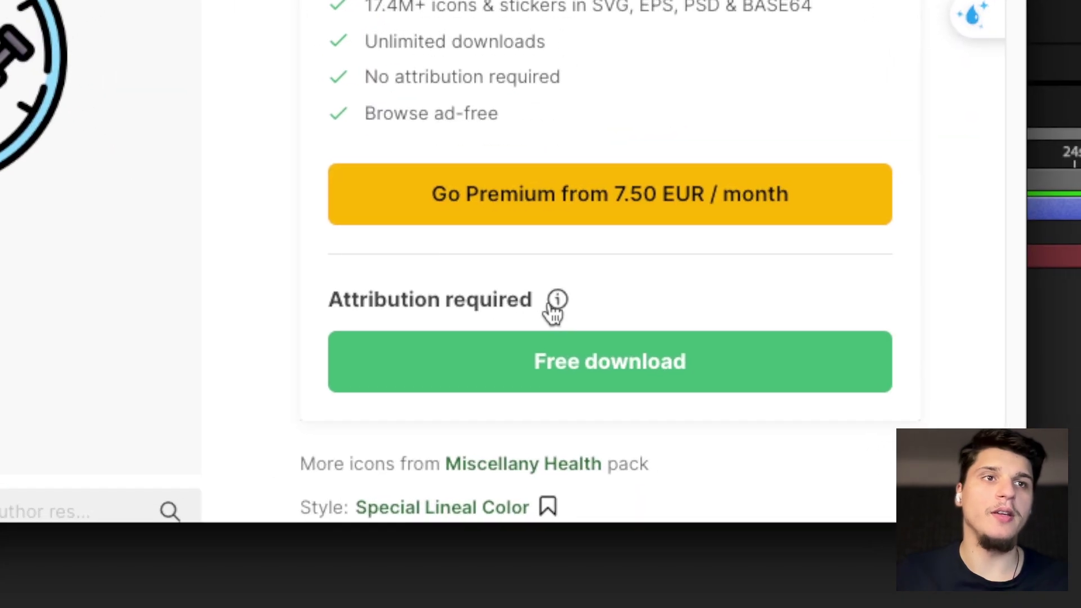
pyautogui.click(553, 302)
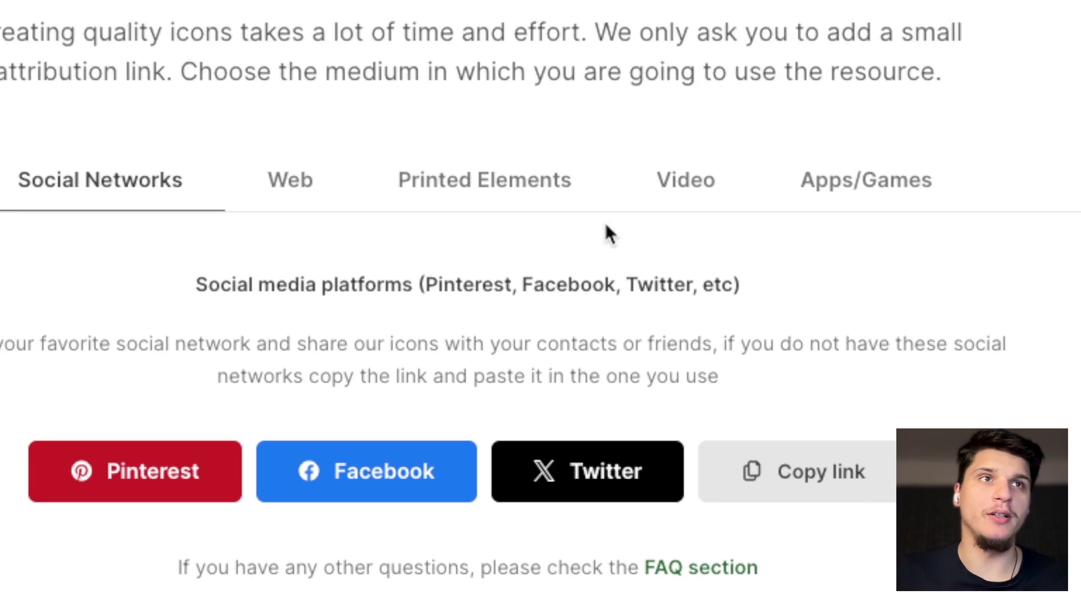
pyautogui.click(614, 31)
pyautogui.click(843, 283)
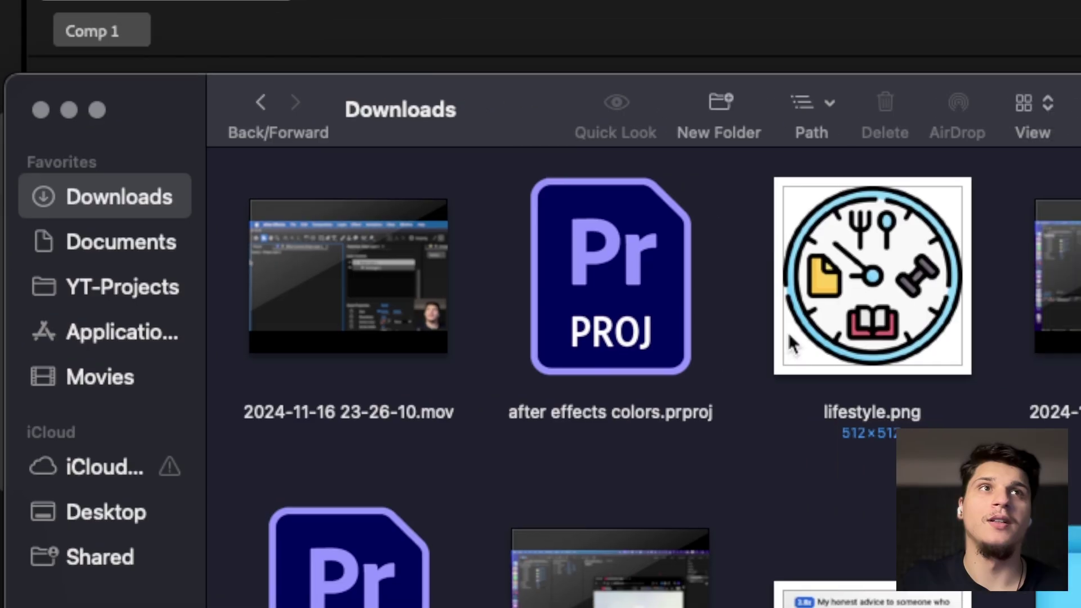
# - Add lifestyle.png from the Downloads folder to the composition and shrink it to fit inside the white rounded rectangle
pyautogui.moveTo(805, 334); pyautogui.dragTo(251, 227)
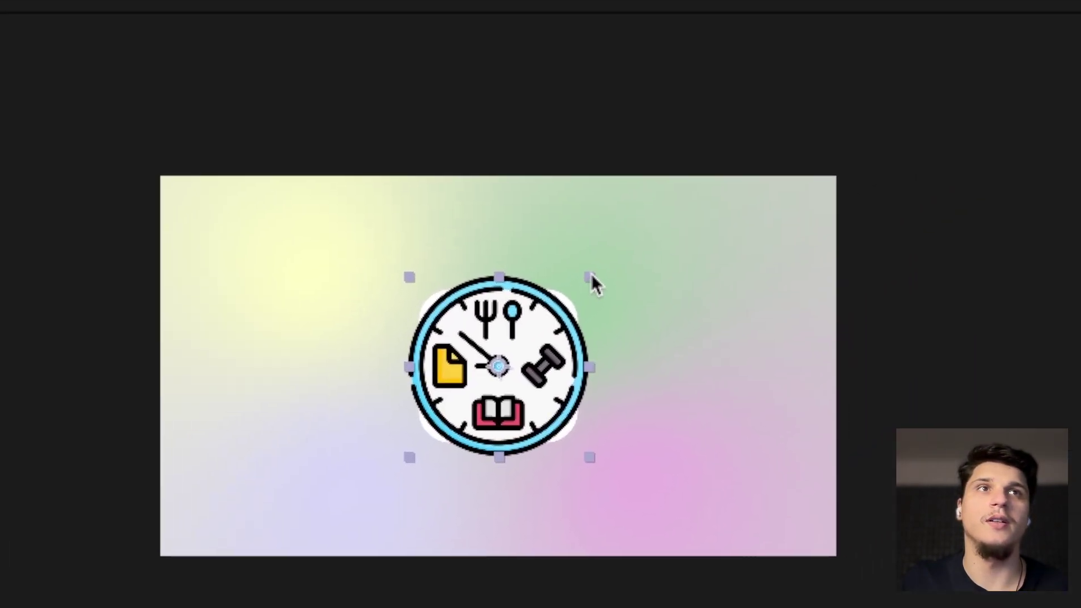
pyautogui.moveTo(768, 177); pyautogui.dragTo(716, 228)
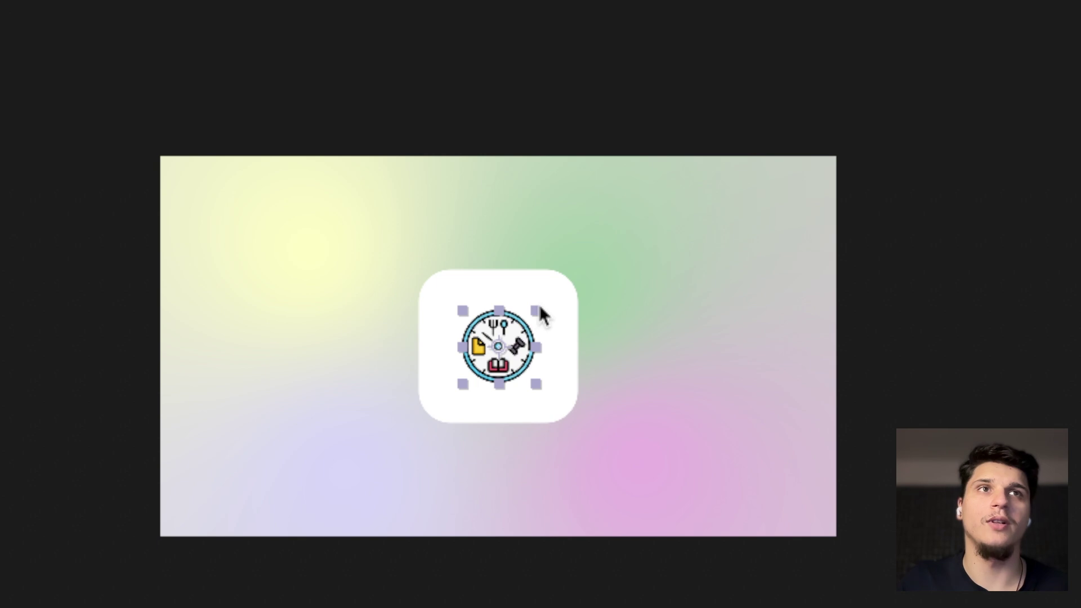
pyautogui.moveTo(540, 307)
pyautogui.mouseDown()
pyautogui.moveTo(539, 296)
pyautogui.moveTo(536, 326)
pyautogui.moveTo(538, 304)
pyautogui.mouseUp()
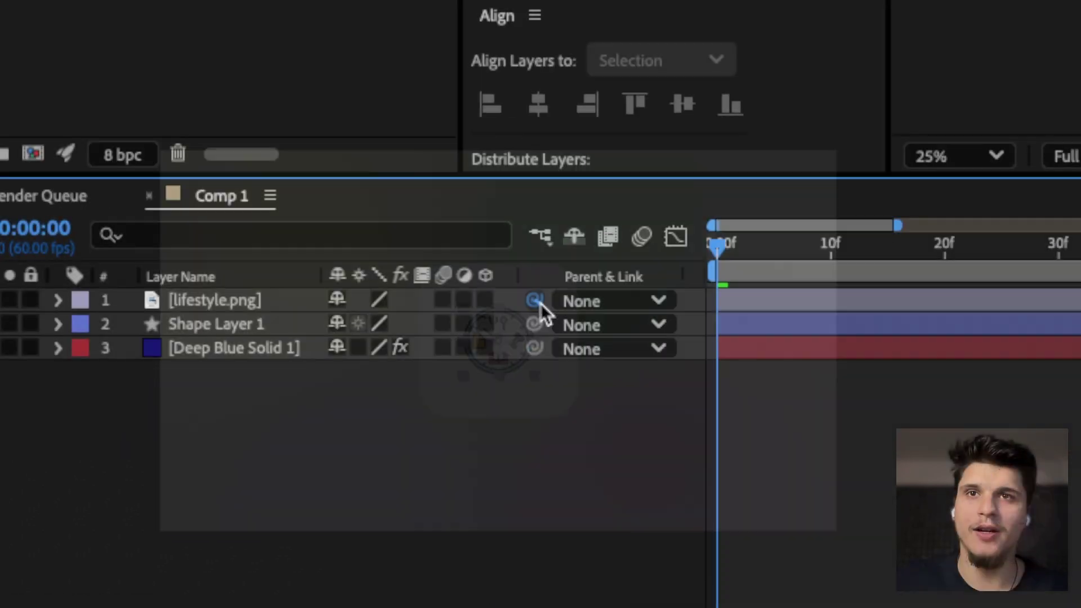
# - Parent the lifestyle.png layer to Shape Layer 1 and set a 100% scale keyframe on the shape at 0 seconds
pyautogui.moveTo(539, 302); pyautogui.dragTo(257, 305)
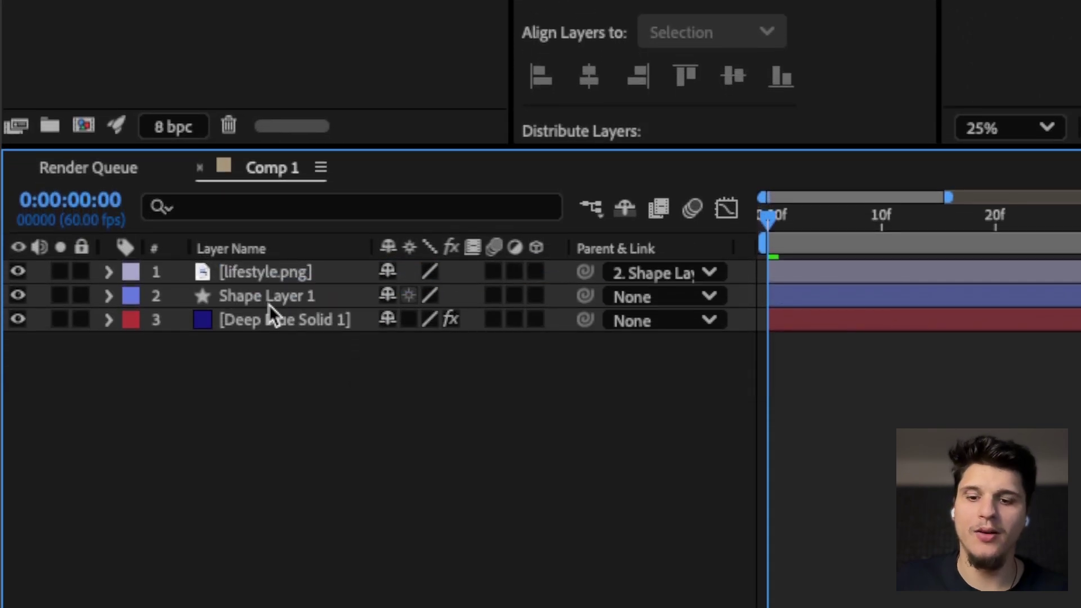
pyautogui.press('s')
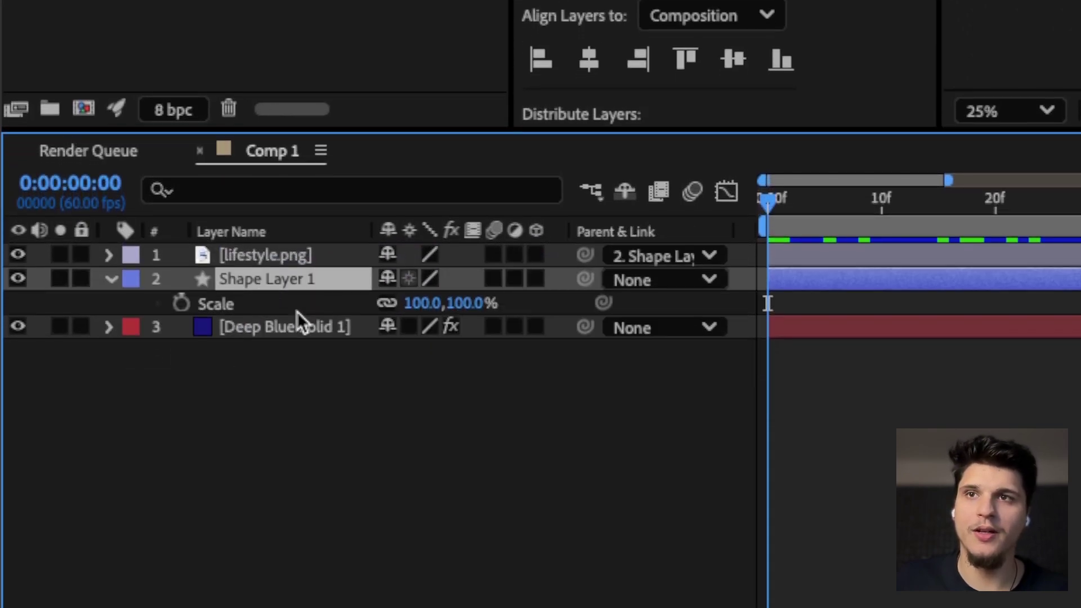
pyautogui.click(181, 316)
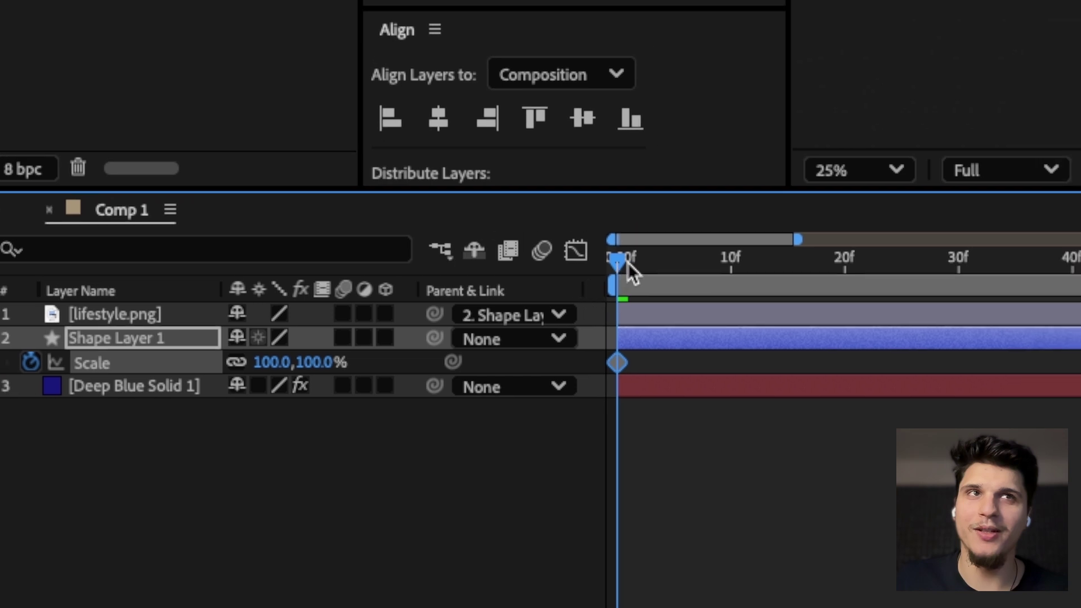
# - Scale Shape Layer 1 to 106% at frame 8
pyautogui.moveTo(628, 262); pyautogui.dragTo(772, 262)
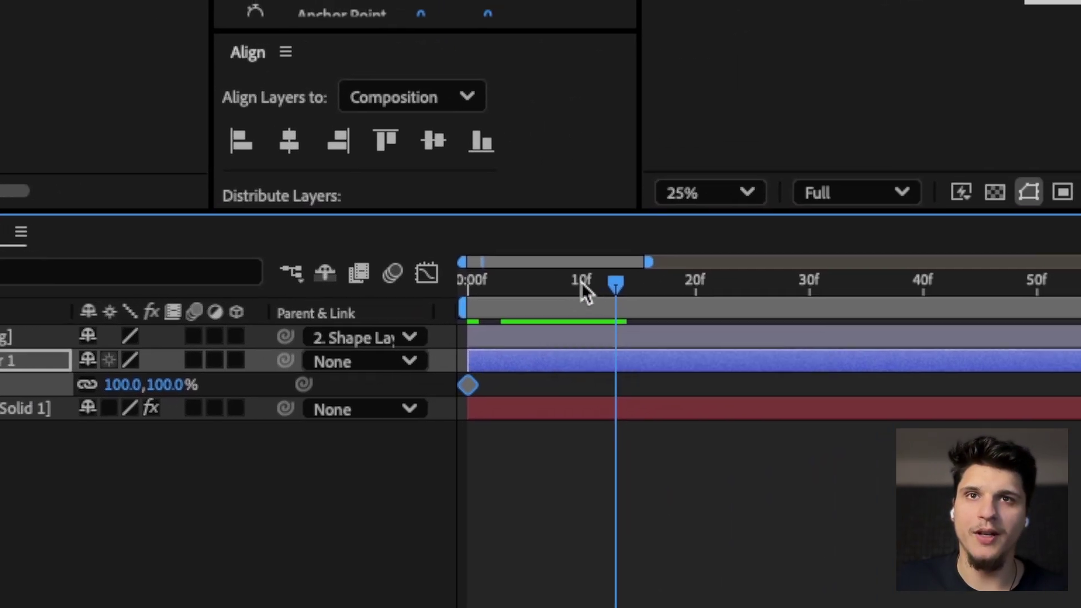
pyautogui.moveTo(836, 212); pyautogui.dragTo(816, 215)
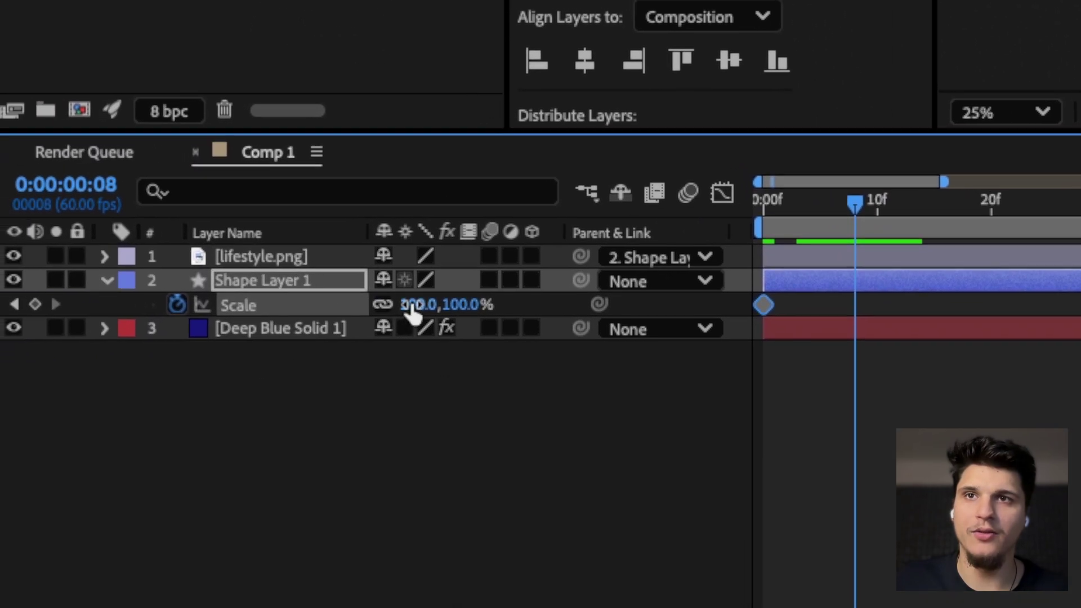
pyautogui.moveTo(108, 402); pyautogui.dragTo(115, 400)
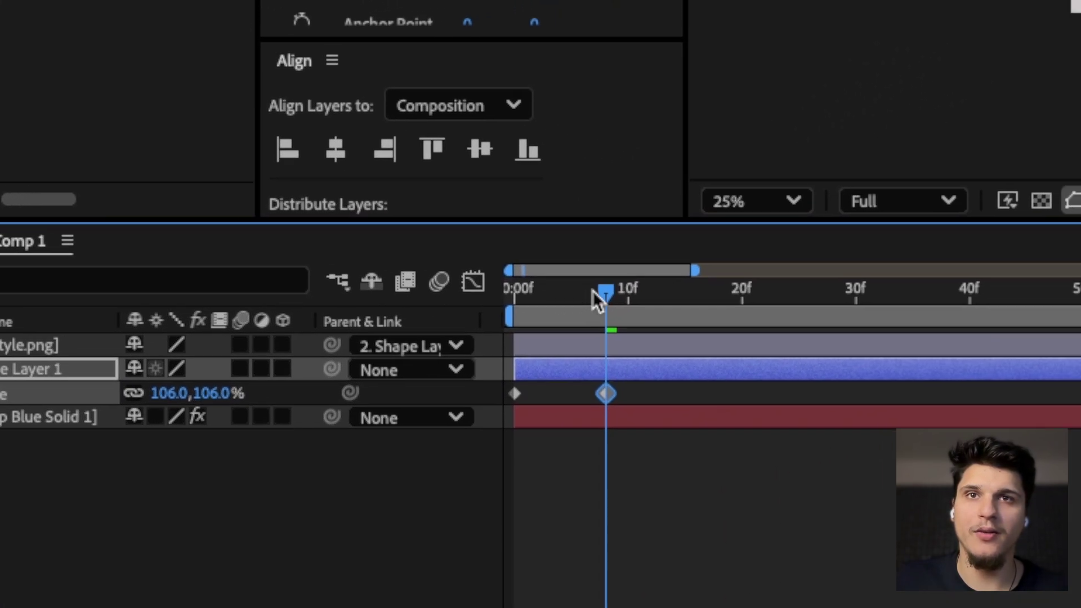
# - Add a larger overshoot scale keyframe just before the 106% one and retime the two keyframes to about frames 19 and 28
pyautogui.moveTo(851, 204); pyautogui.dragTo(837, 202)
pyautogui.scroll(5, 557, 307)
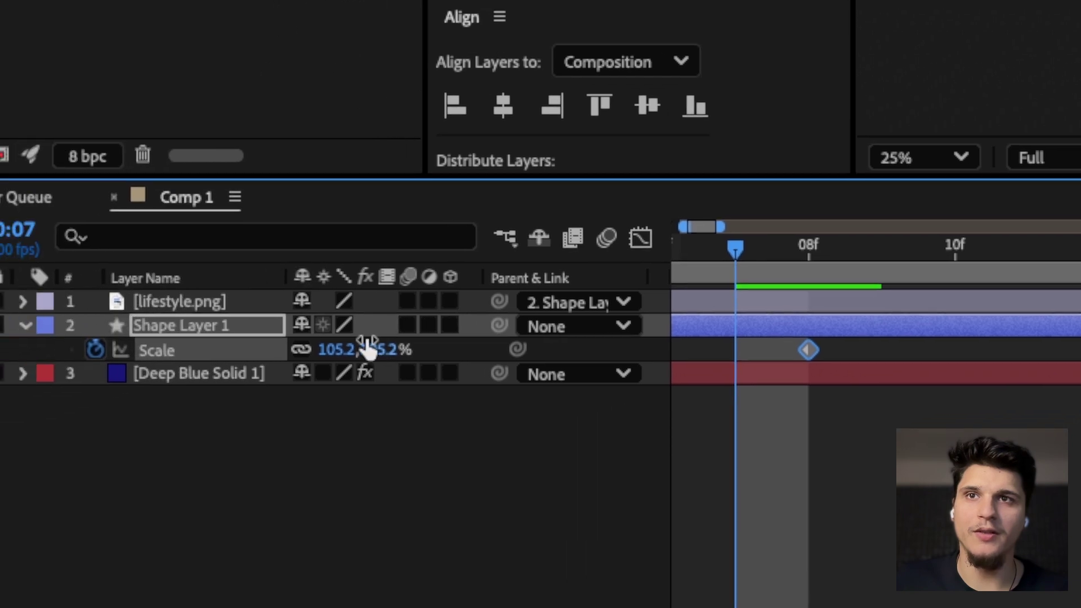
pyautogui.moveTo(342, 349); pyautogui.dragTo(359, 349)
pyautogui.hscroll(-8, 668, 303)
pyautogui.click(668, 302)
pyautogui.moveTo(668, 299); pyautogui.dragTo(759, 310)
pyautogui.moveTo(875, 394); pyautogui.dragTo(669, 403)
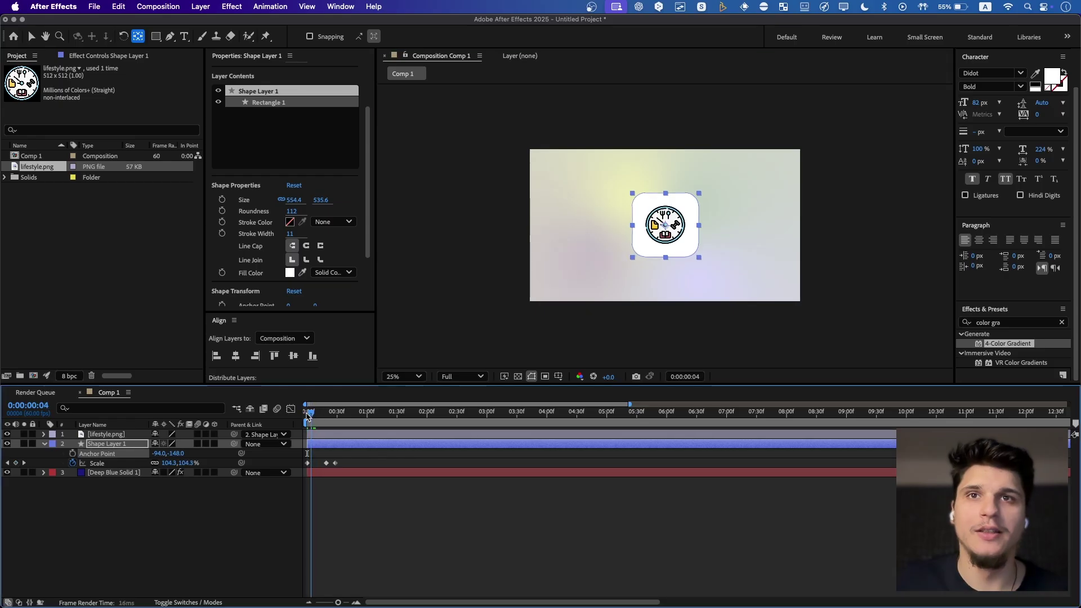
# - Preview the scale pop animation and collapse the shape layer's properties
pyautogui.press('space')
pyautogui.press('space')
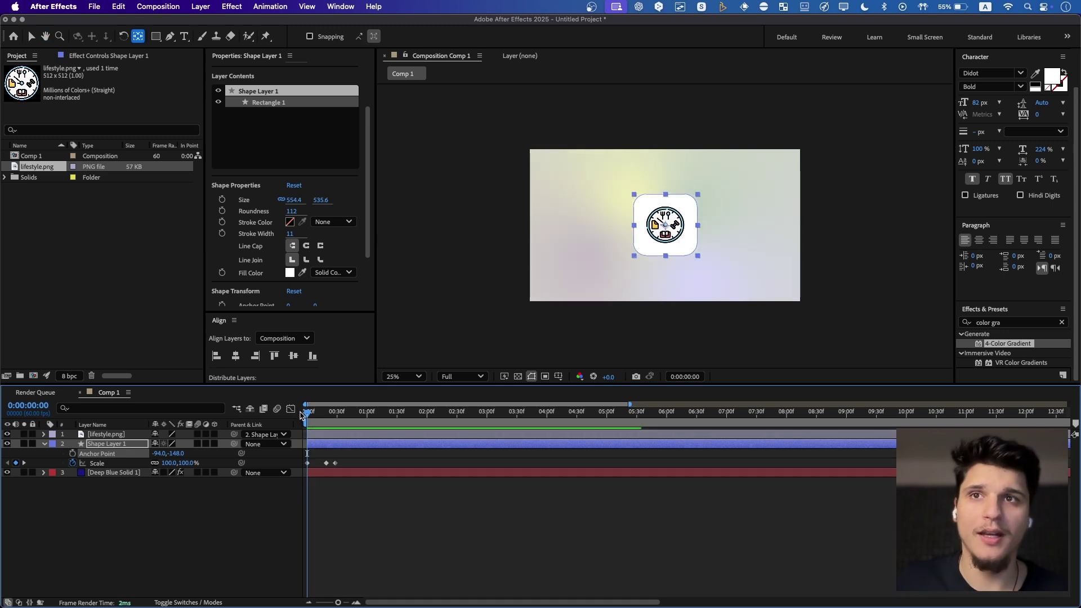
pyautogui.click(45, 445)
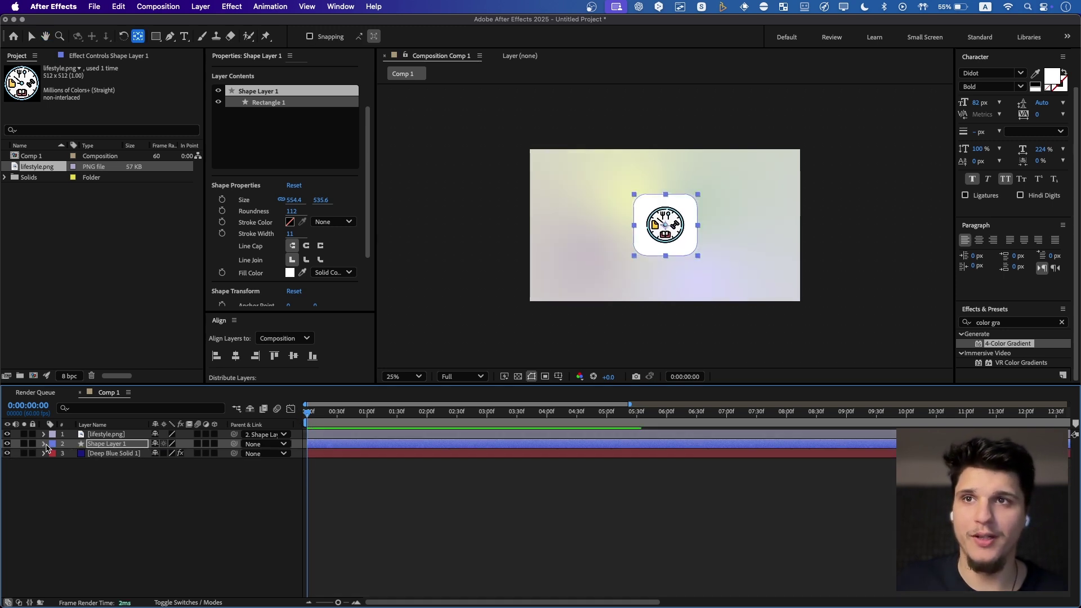
# - Replace the default position expression on Shape Layer 1 with wiggle(1,6)
pyautogui.press('p')
pyautogui.click(339, 459)
pyautogui.click(338, 455)
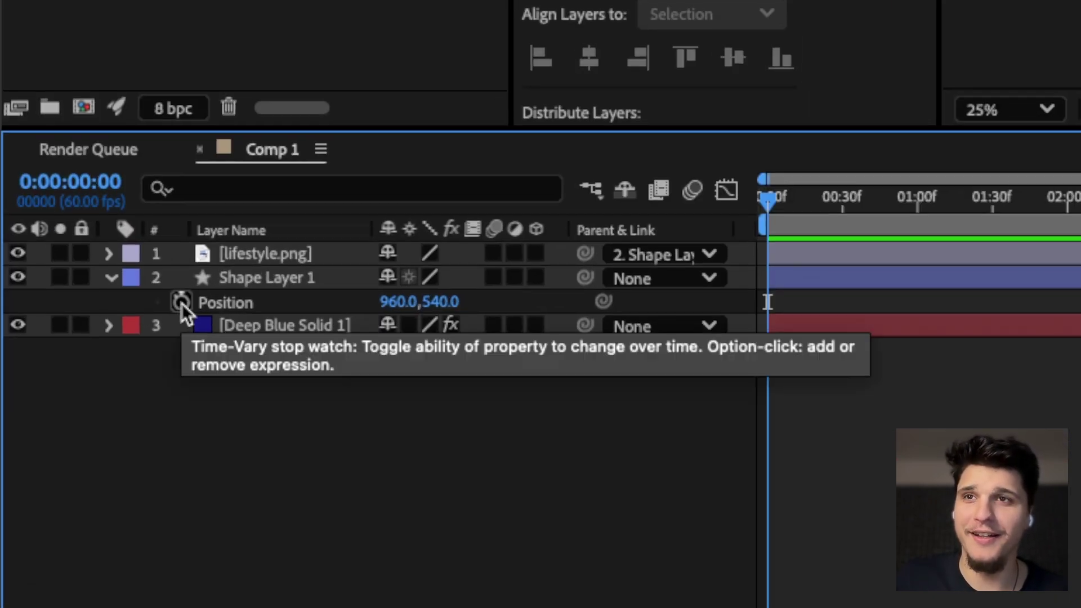
pyautogui.keyDown('alt'); pyautogui.click(181, 303); pyautogui.keyUp('alt')
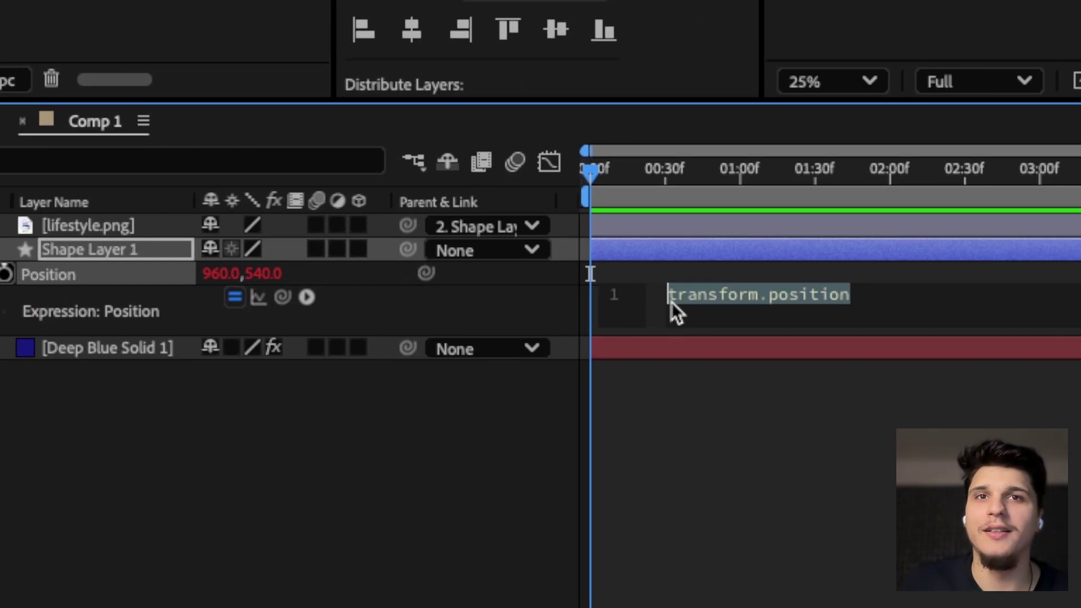
pyautogui.press('BackSpace')
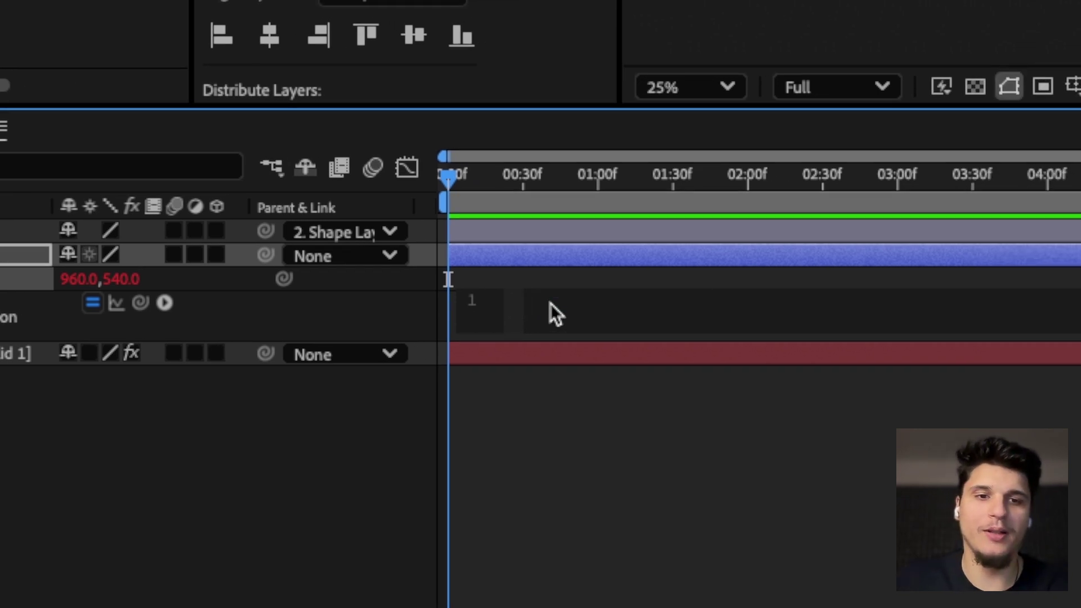
pyautogui.write('wif')
pyautogui.press('BackSpace')
pyautogui.write('gg')
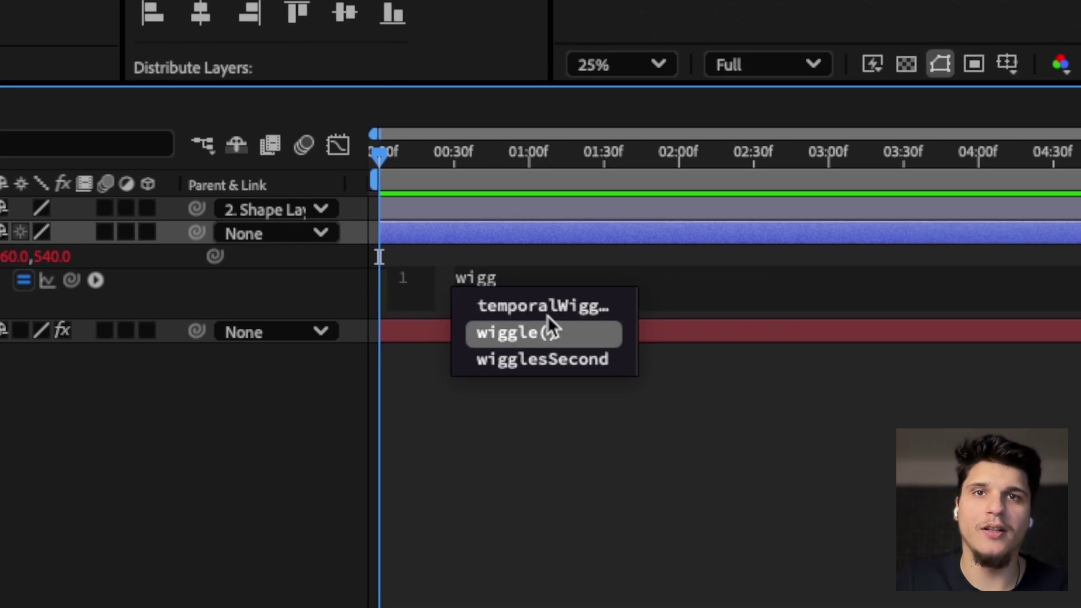
pyautogui.click(541, 308)
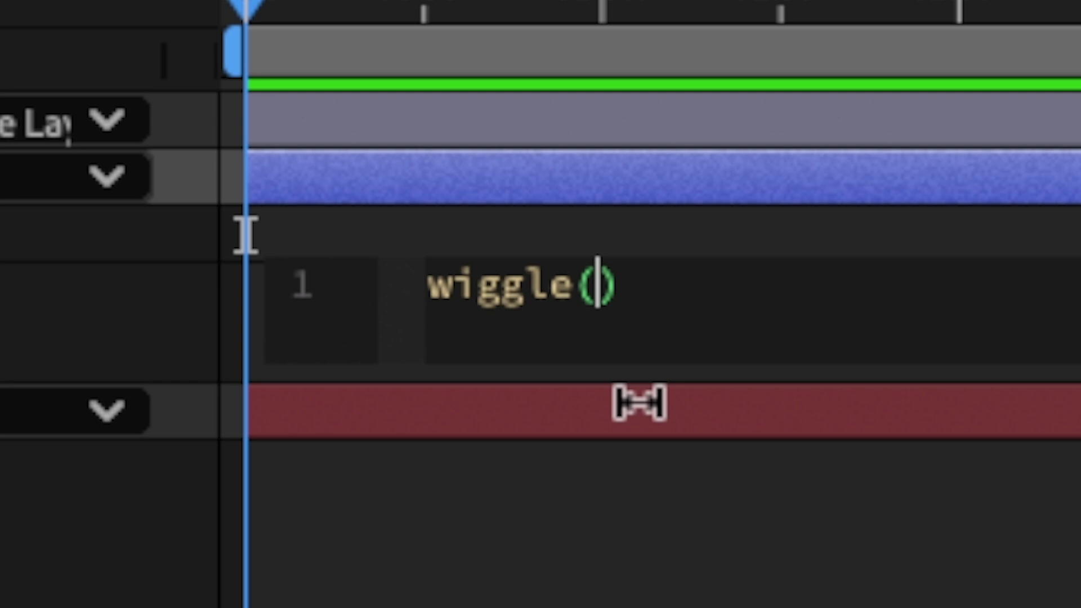
pyautogui.write('1,6')
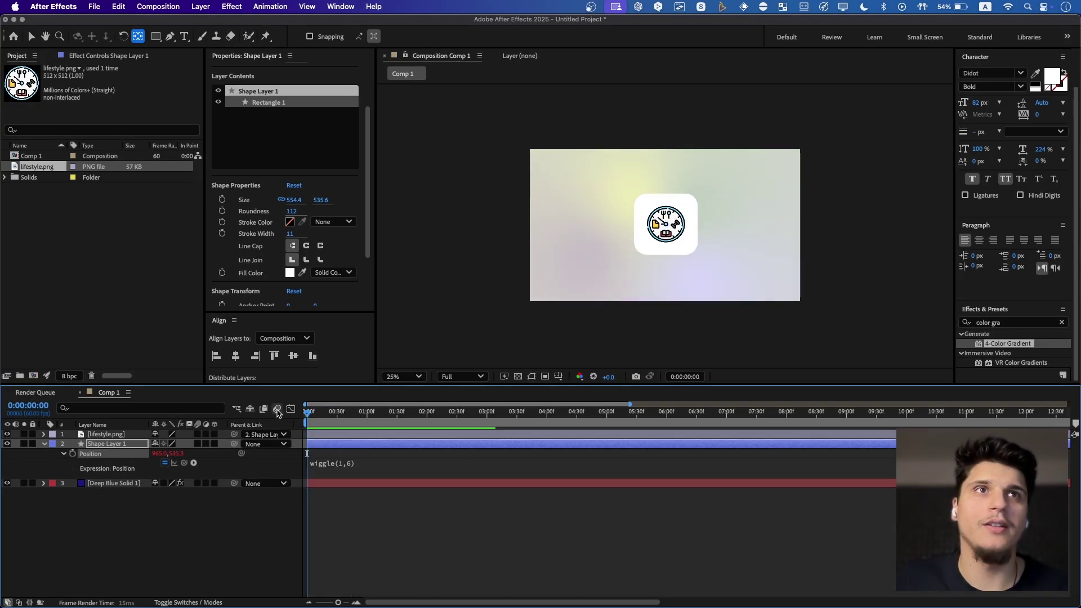
# - Preview the floating motion and change the position expression to wiggle(3,10)
pyautogui.press('space')
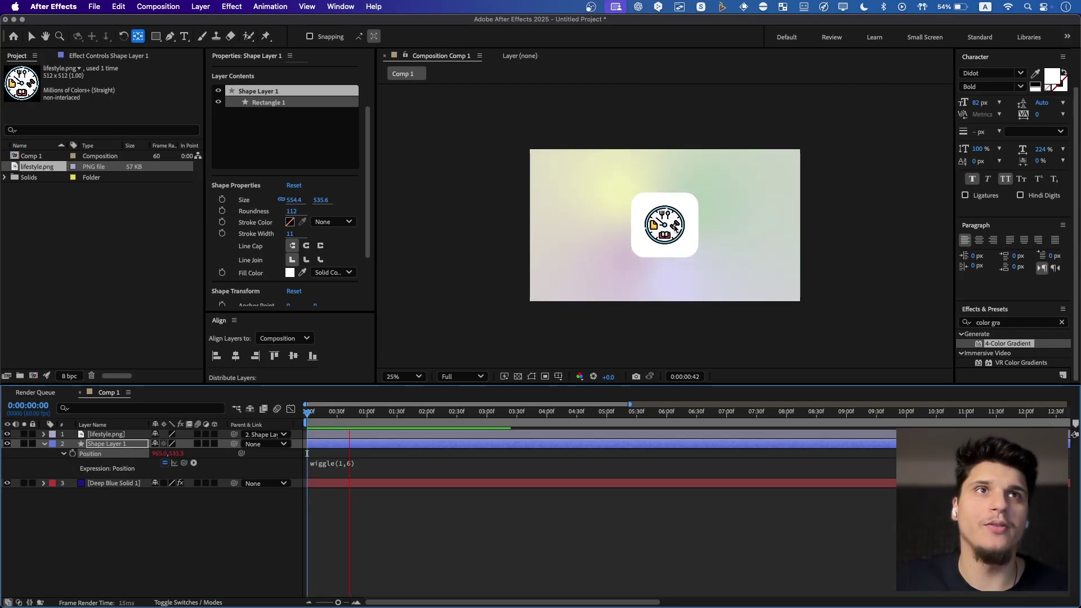
pyautogui.scroll(1, 676, 228)
pyautogui.click(379, 463)
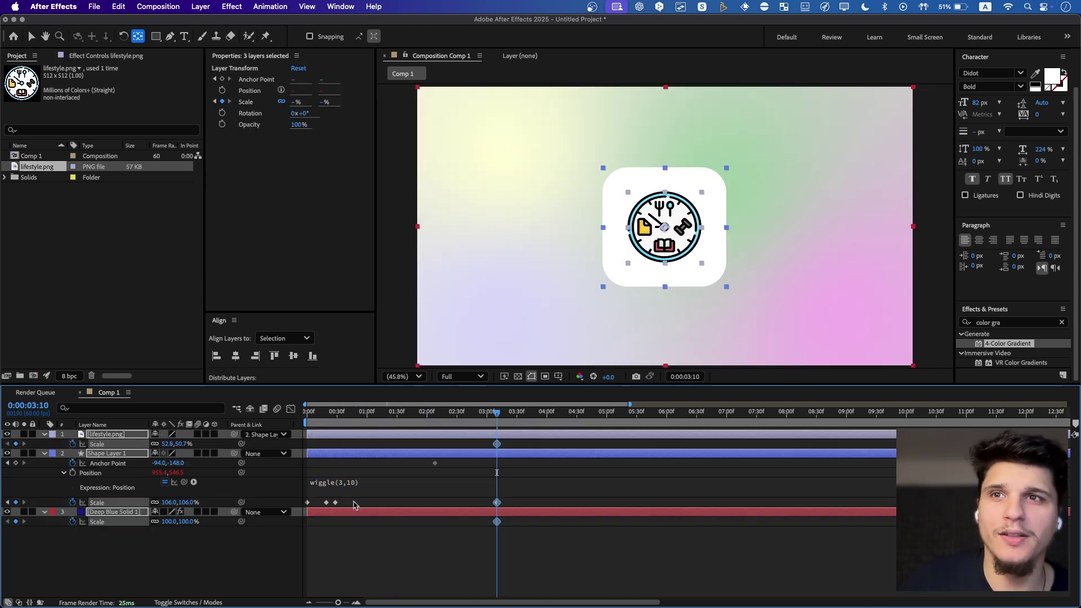
# - Play back the wiggle motion of the icon card from about frame 52
pyautogui.click(349, 503)
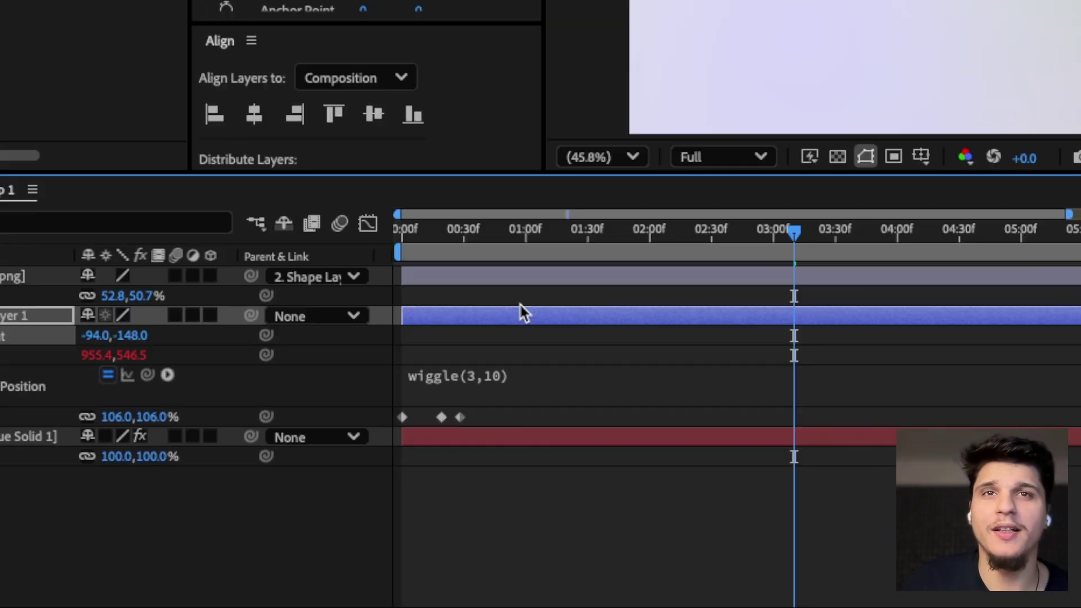
pyautogui.moveTo(645, 119); pyautogui.dragTo(566, 119)
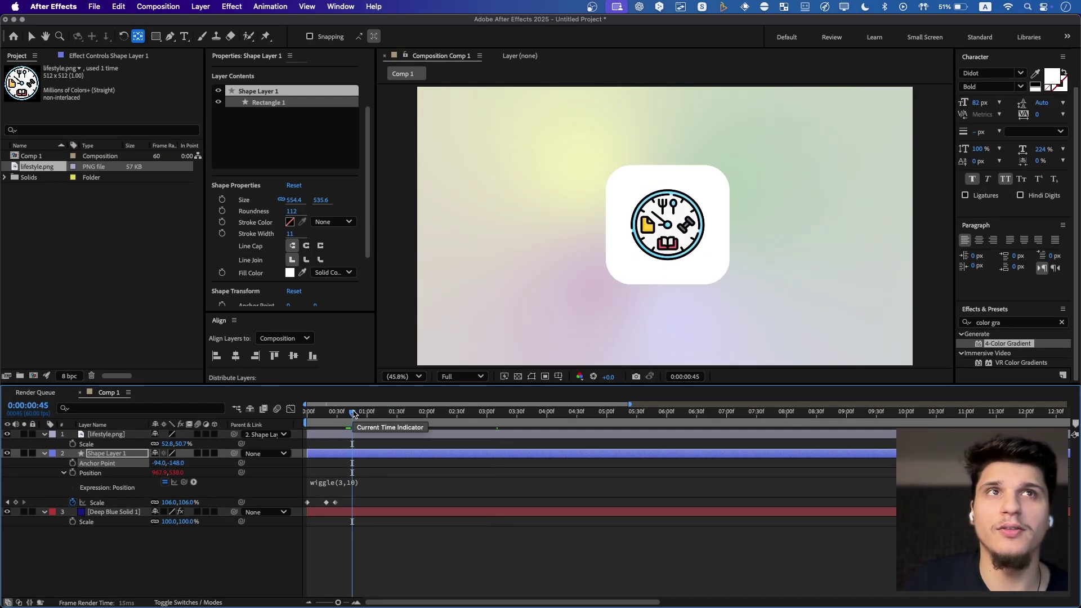
pyautogui.moveTo(349, 414); pyautogui.dragTo(359, 417)
pyautogui.press('space')
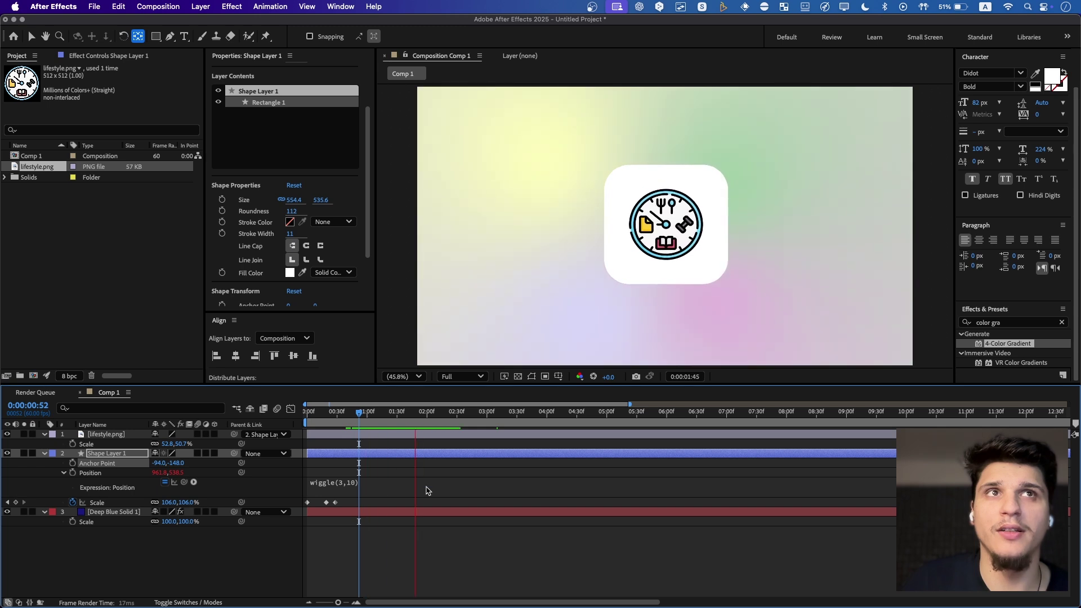
# - Set the shape layer's position expression to wiggle(2,10)
pyautogui.click(349, 487)
pyautogui.click(365, 482)
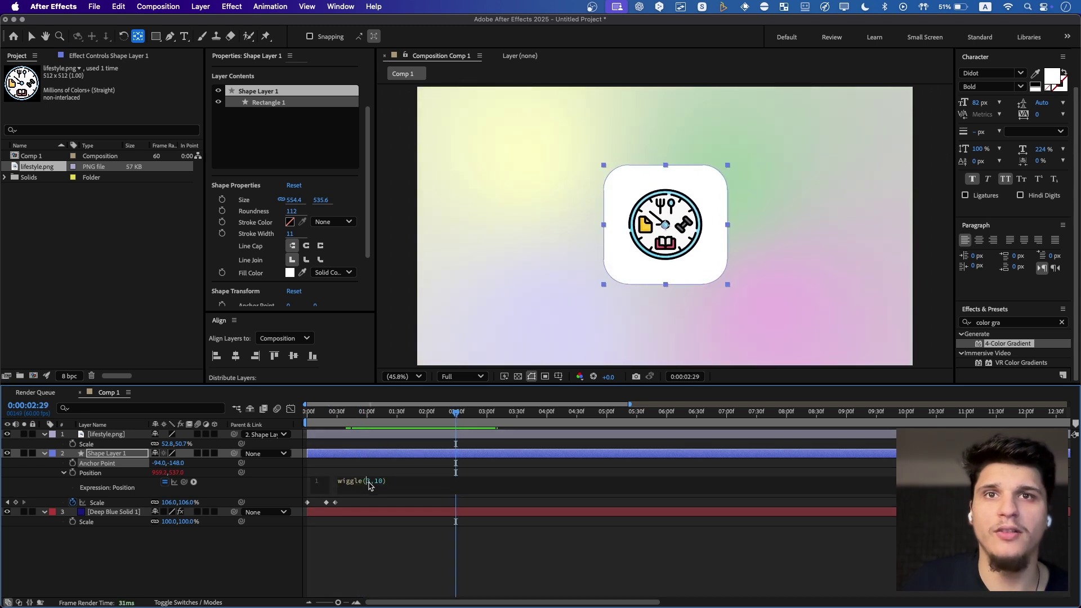
pyautogui.click(382, 531)
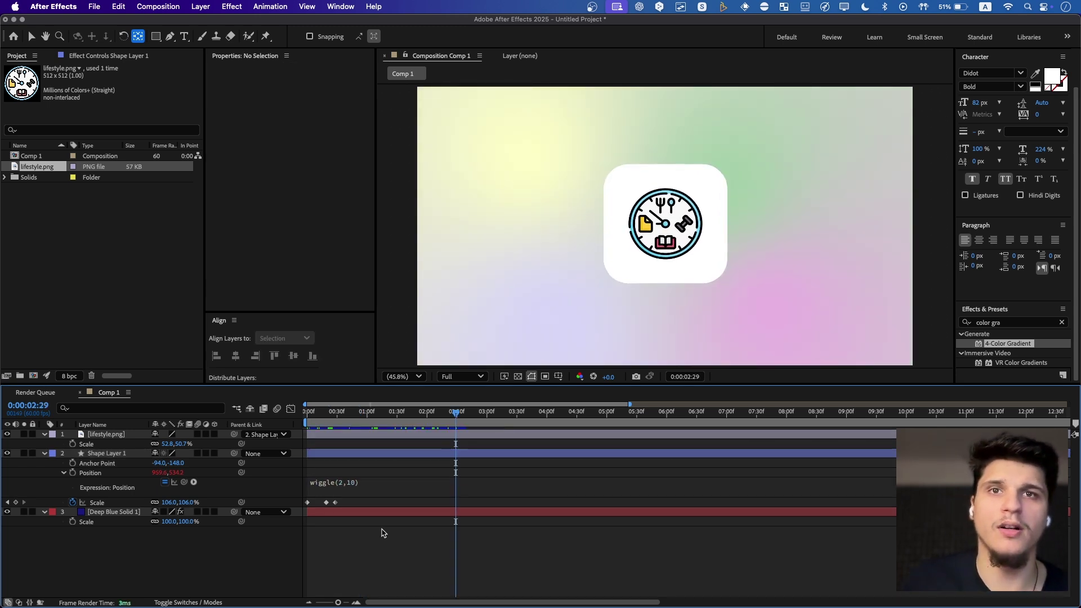
# - Apply Easy Ease In to all of Shape Layer 1's scale keyframes
pyautogui.moveTo(401, 412); pyautogui.dragTo(310, 410)
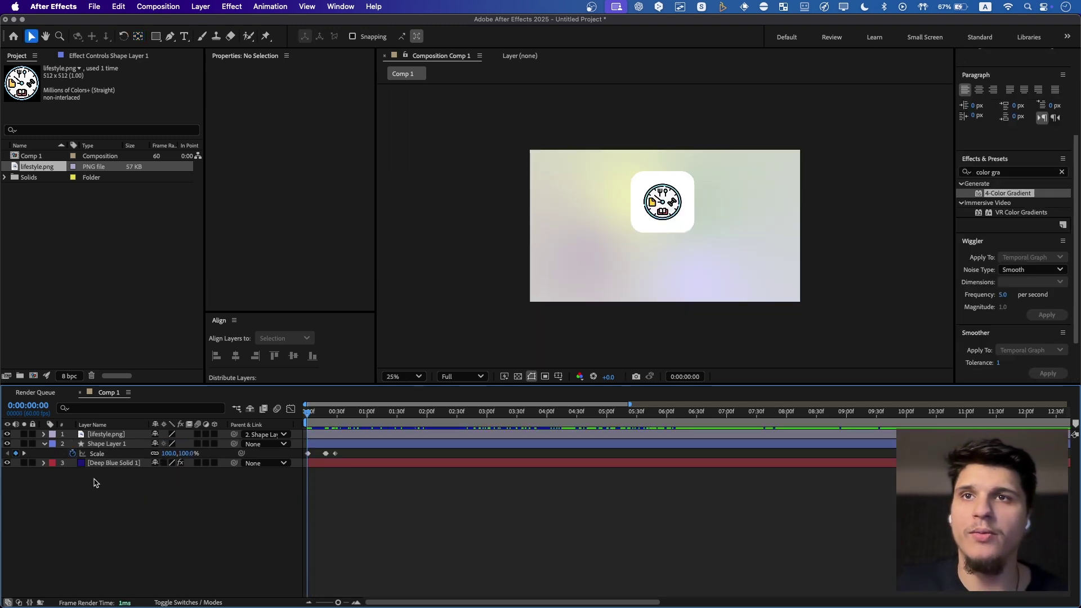
pyautogui.moveTo(311, 416)
pyautogui.mouseDown()
pyautogui.moveTo(335, 416)
pyautogui.moveTo(308, 416)
pyautogui.moveTo(316, 416)
pyautogui.mouseUp()
pyautogui.click(336, 454)
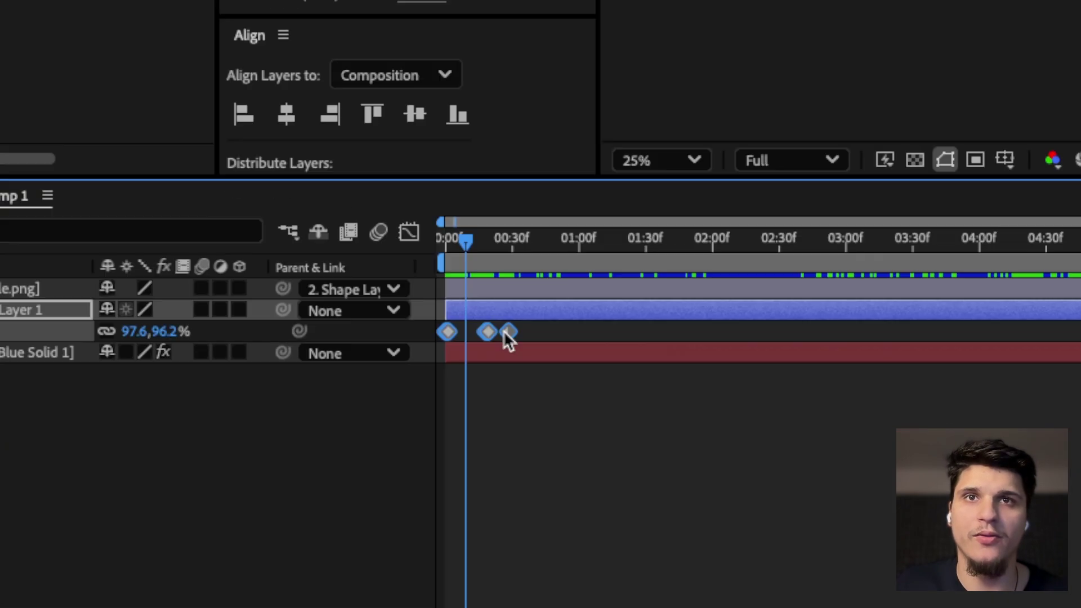
pyautogui.rightClick(335, 453)
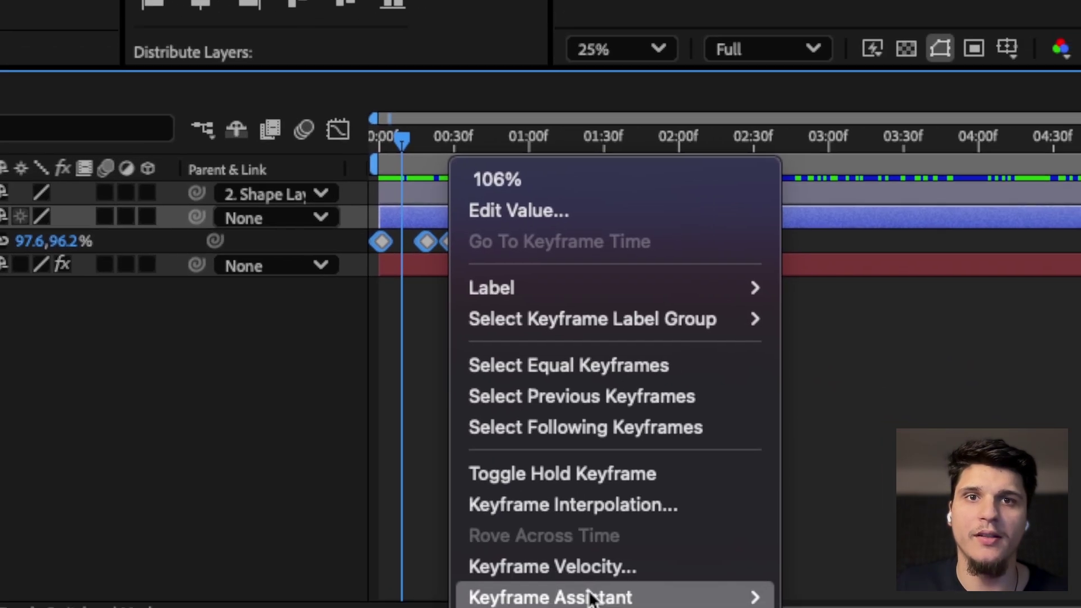
pyautogui.moveTo(644, 607)
pyautogui.click(976, 472)
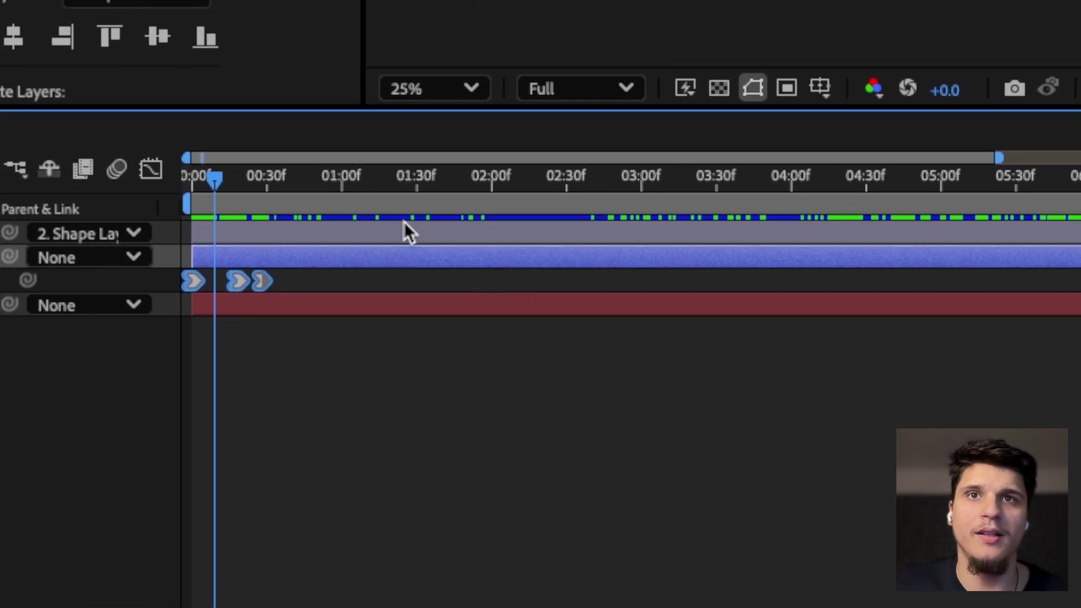
# - Play back the card's eased scale animation from the first frame
pyautogui.moveTo(103, 121); pyautogui.dragTo(8, 123)
pyautogui.press('space')
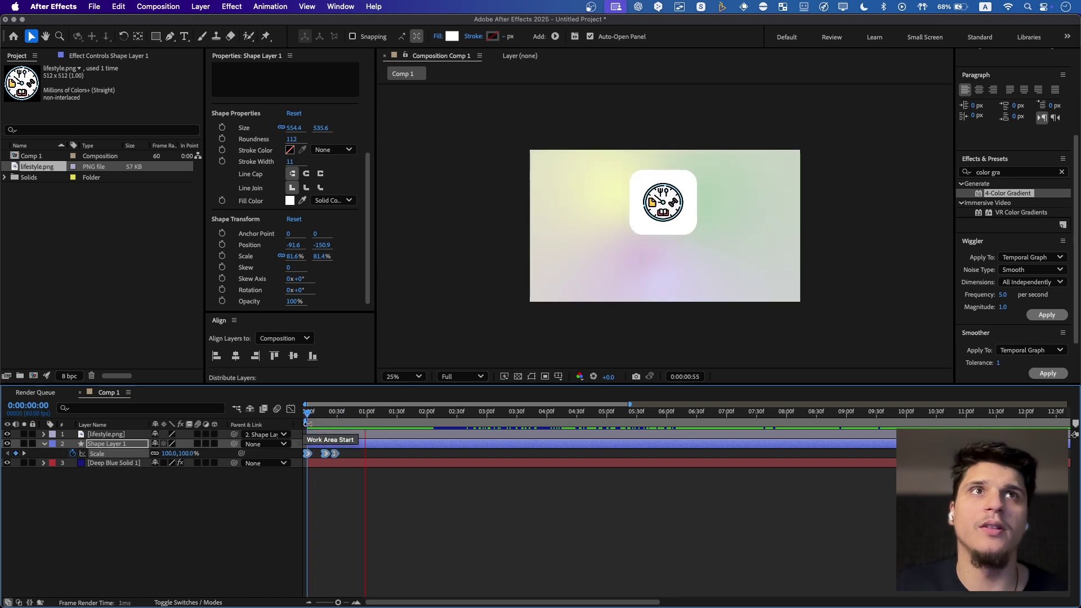
pyautogui.press('space')
pyautogui.click(171, 482)
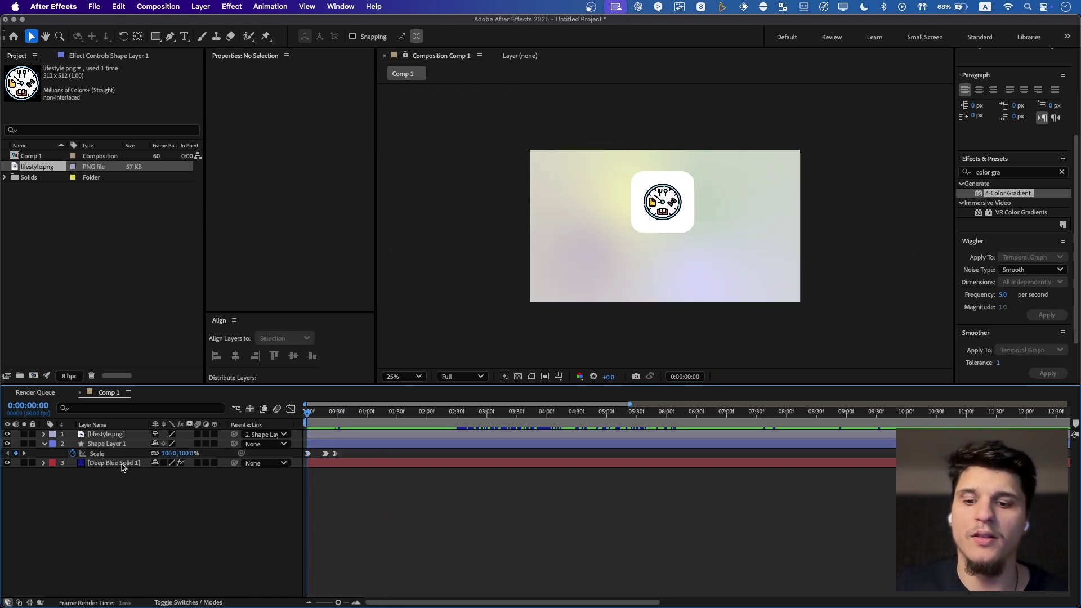
# - Add a position keyframe to Deep Blue Solid 1 at frame 0 and lower it to 960, 1625, below the composition frame
pyautogui.click(93, 464)
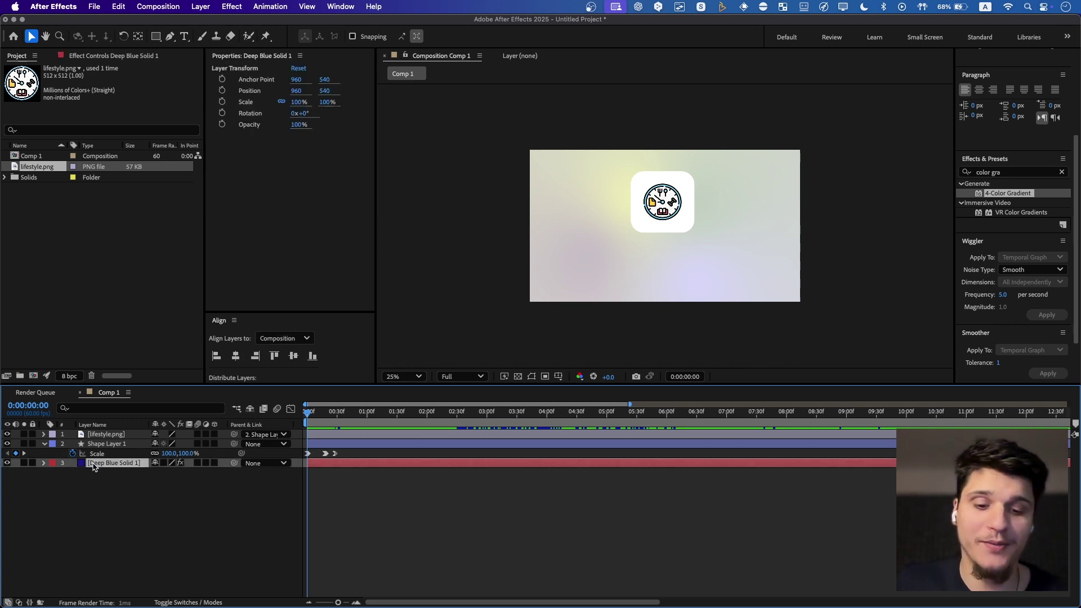
pyautogui.press('p')
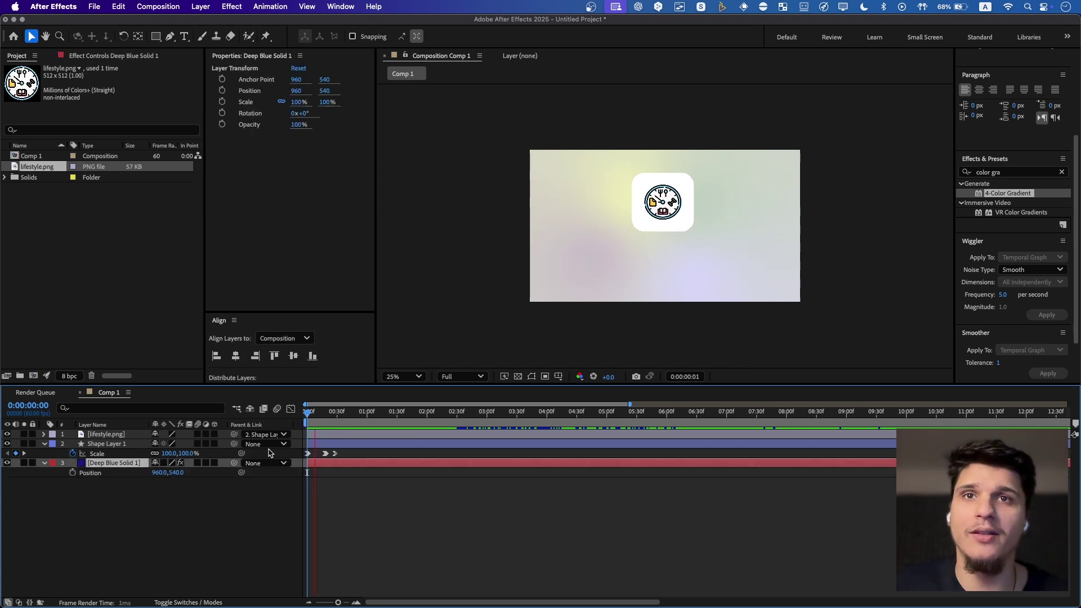
pyautogui.click(72, 472)
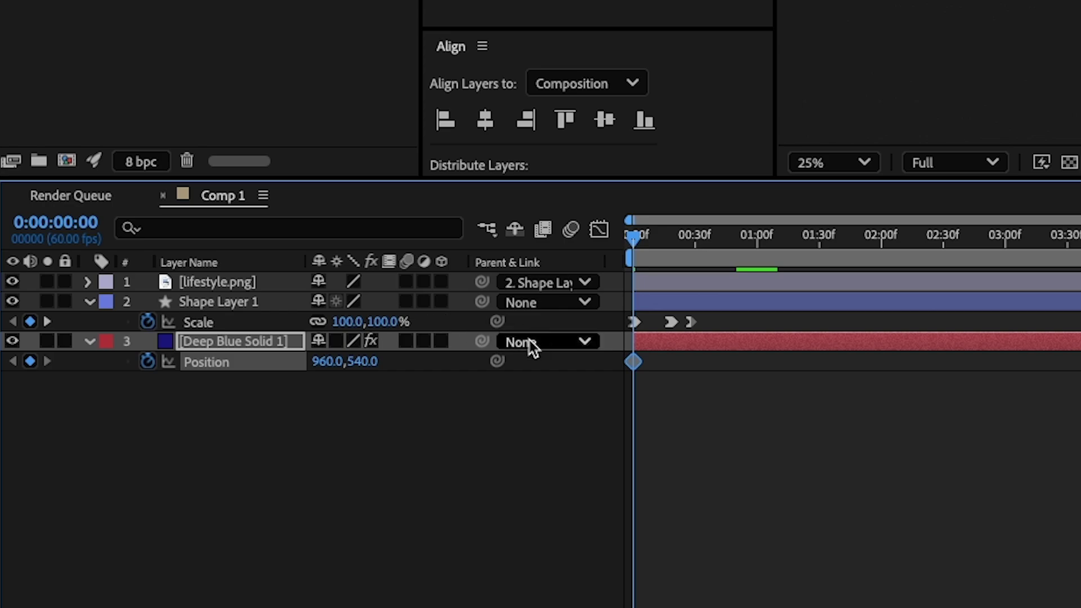
pyautogui.moveTo(330, 362)
pyautogui.mouseDown()
pyautogui.moveTo(396, 356)
pyautogui.moveTo(350, 362)
pyautogui.mouseUp()
pyautogui.press('super+z')
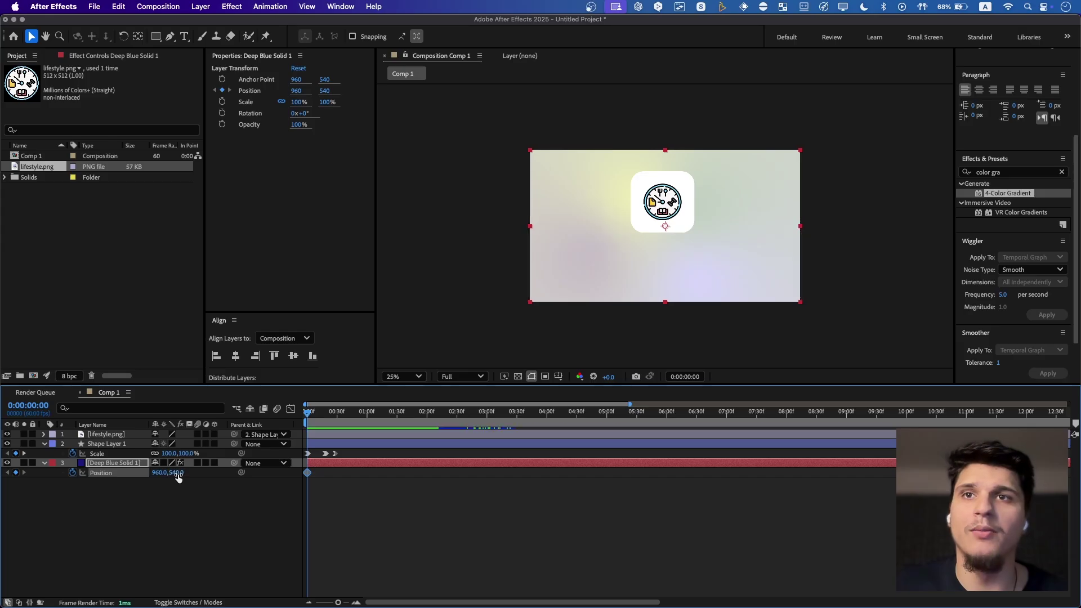
pyautogui.moveTo(178, 477); pyautogui.dragTo(772, 492)
# - Keyframe Deep Blue Solid 1's position at 960, 541 on frame 18 so the background fills the frame
pyautogui.moveTo(323, 413); pyautogui.dragTo(325, 413)
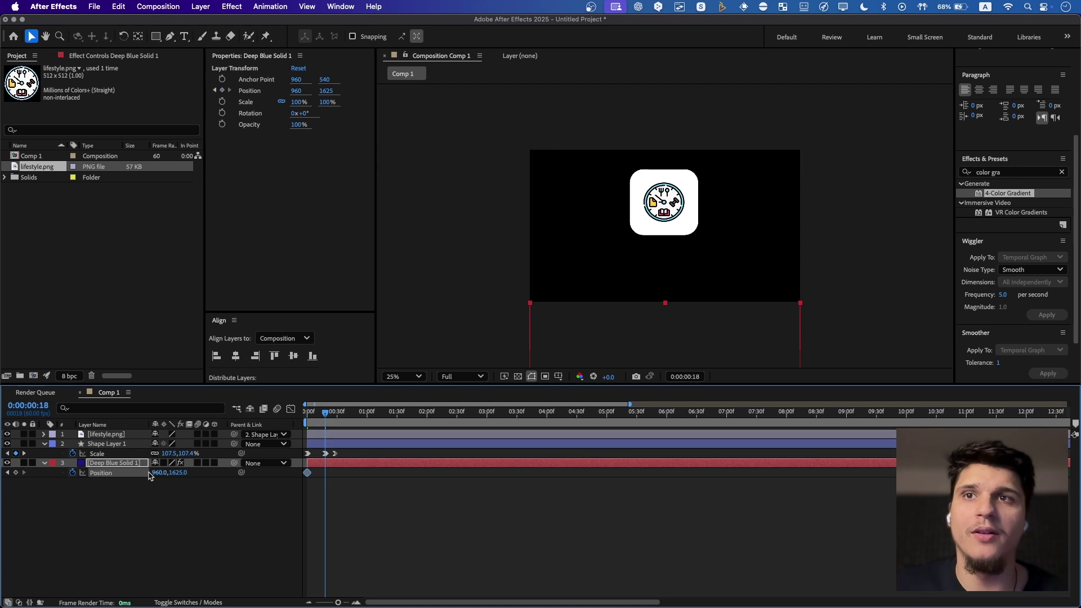
pyautogui.moveTo(160, 473); pyautogui.dragTo(100, 473)
pyautogui.press('super+z')
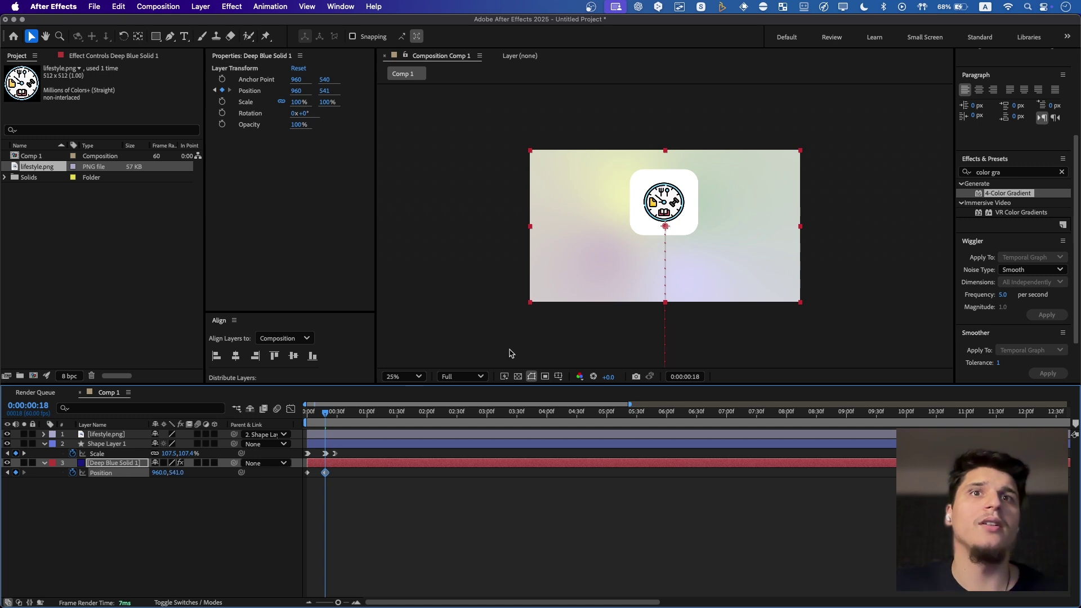
# - Fit the composition in the viewer and play back the background's slide-up from the start
pyautogui.scroll(2, 509, 354)
pyautogui.click(422, 377)
pyautogui.click(404, 153)
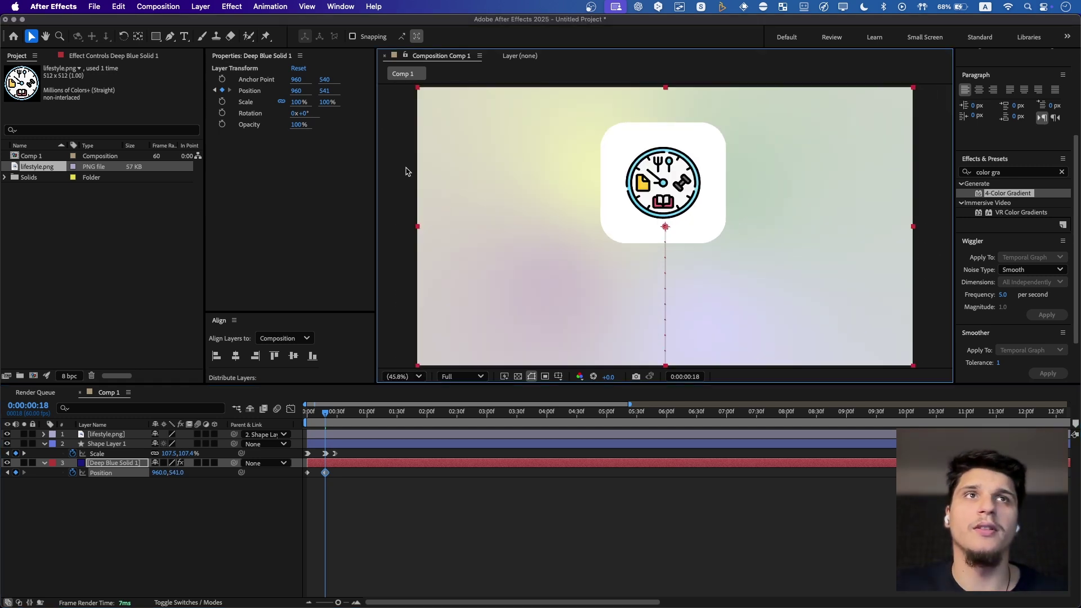
pyautogui.click(309, 412)
pyautogui.press('space')
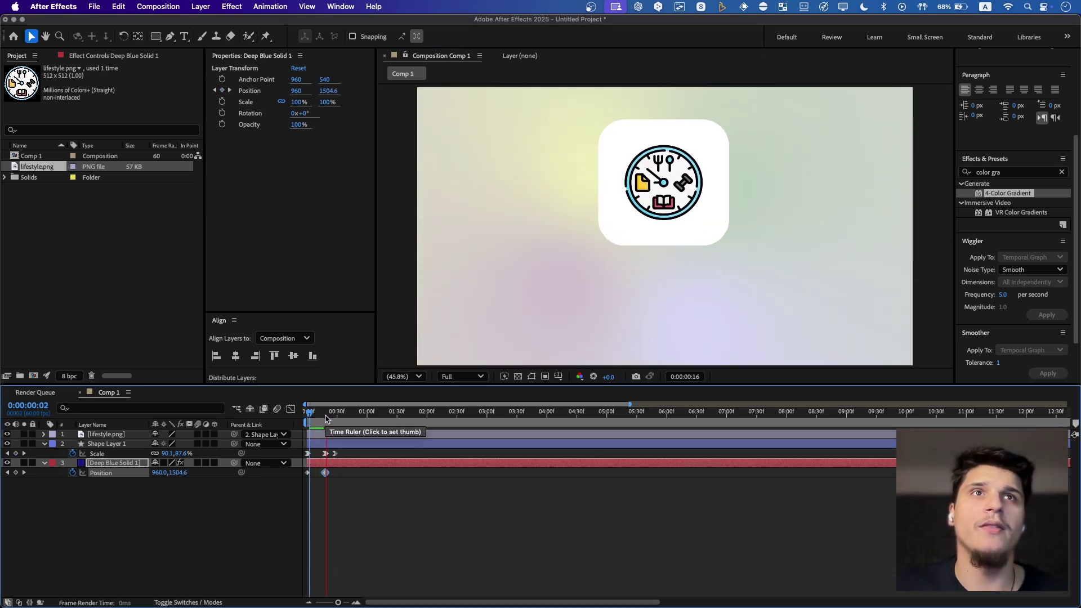
pyautogui.press('space')
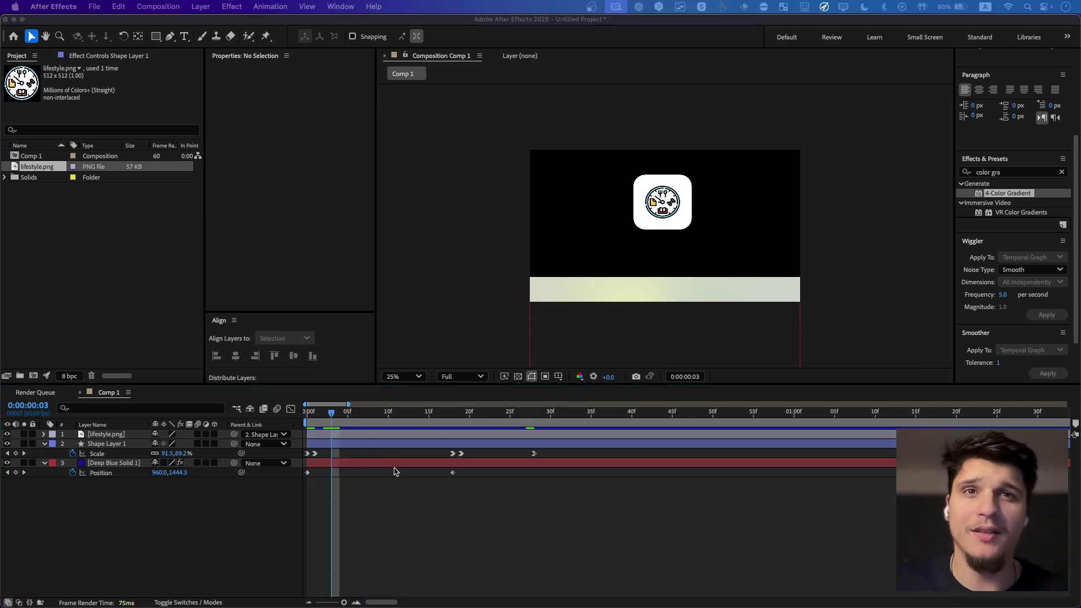
# - Apply Easy Ease In to both position keyframes of Deep Blue Solid 1
pyautogui.moveTo(478, 461); pyautogui.dragTo(315, 478)
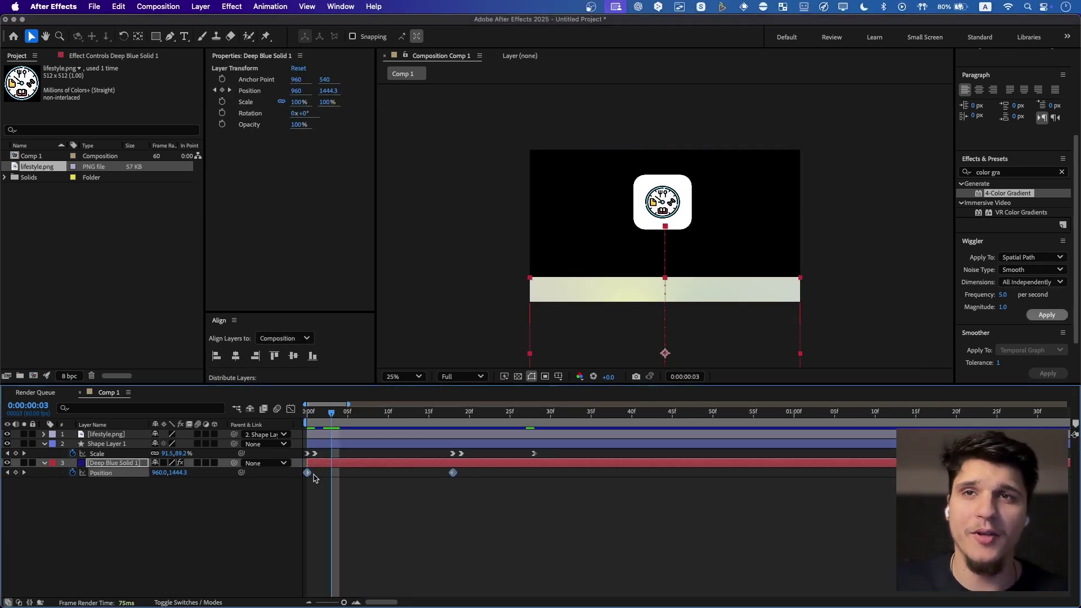
pyautogui.rightClick(449, 475)
pyautogui.press('Escape')
pyautogui.rightClick(453, 473)
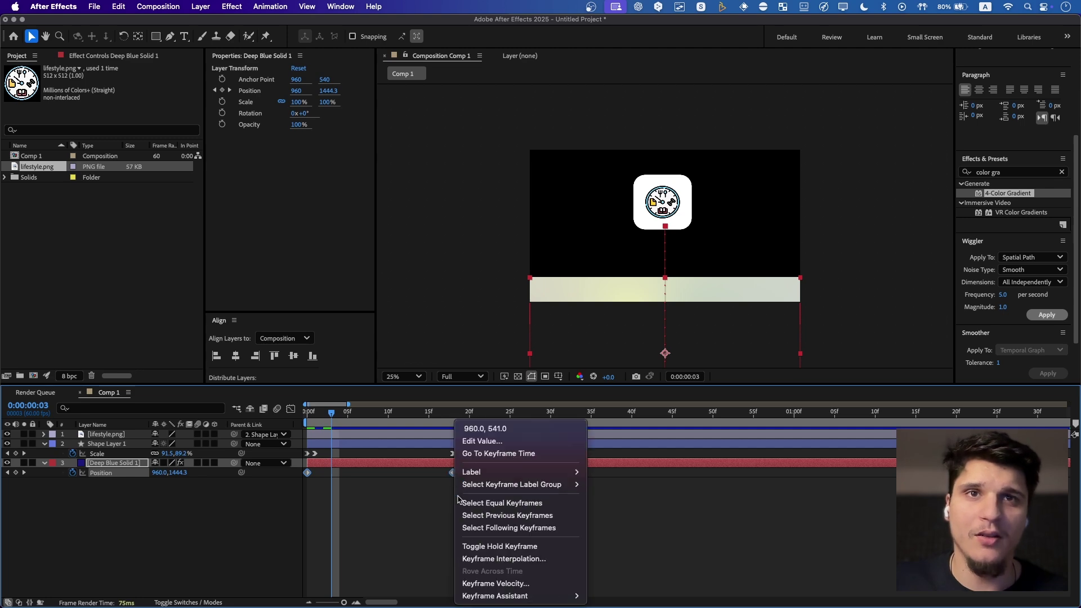
pyautogui.moveTo(508, 598)
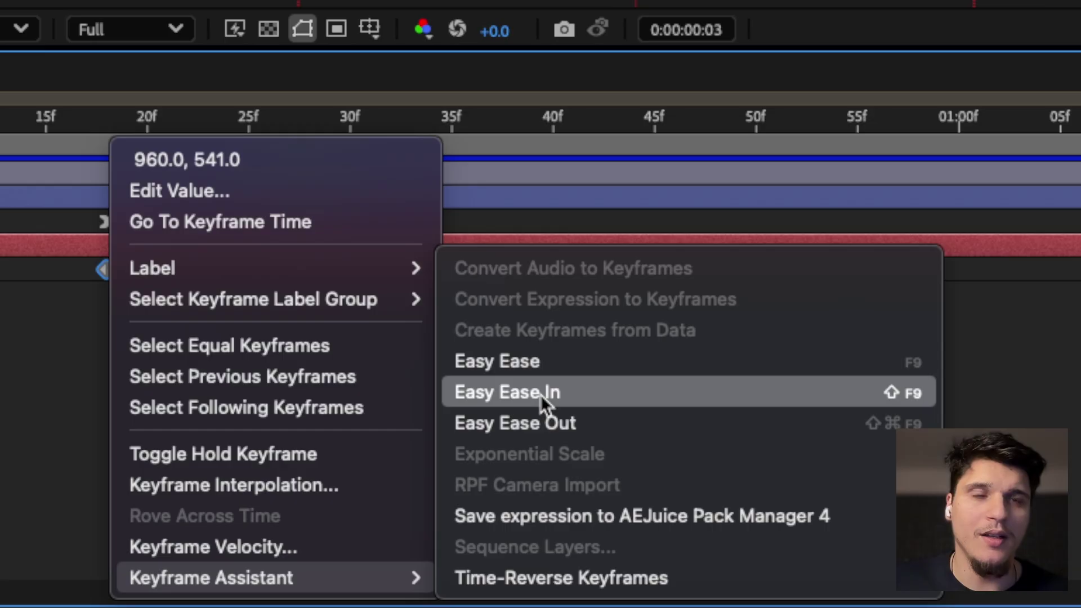
pyautogui.click(541, 394)
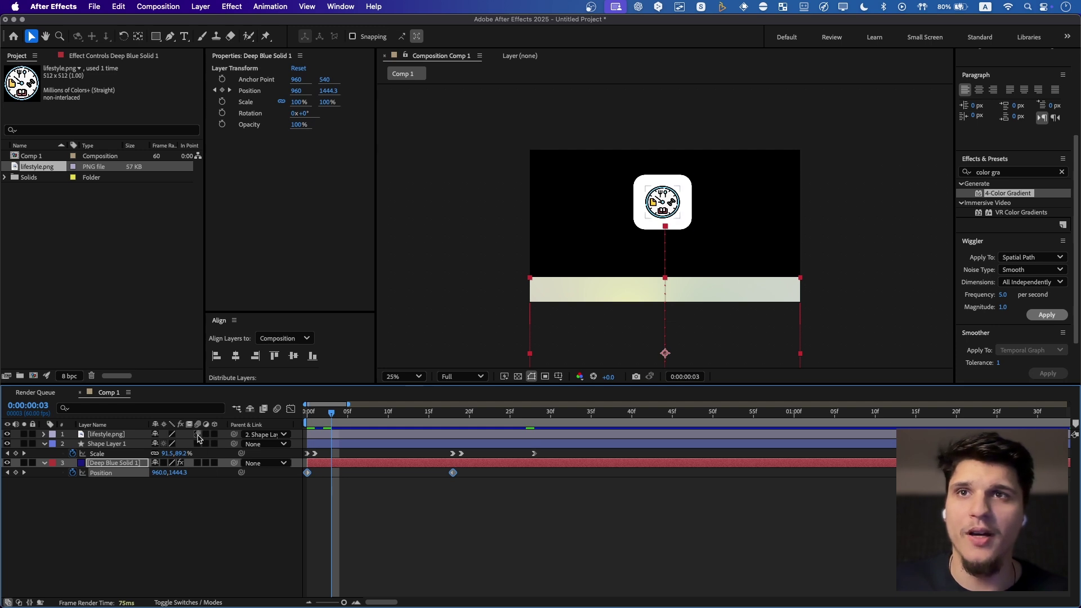
# - Enable motion blur for the lifestyle.png, Shape Layer 1 and Deep Blue Solid 1 layers, and scrub the opening frames to check it
pyautogui.click(197, 513)
pyautogui.click(116, 435)
pyautogui.keyDown('shift'); pyautogui.click(116, 444); pyautogui.keyUp('shift')
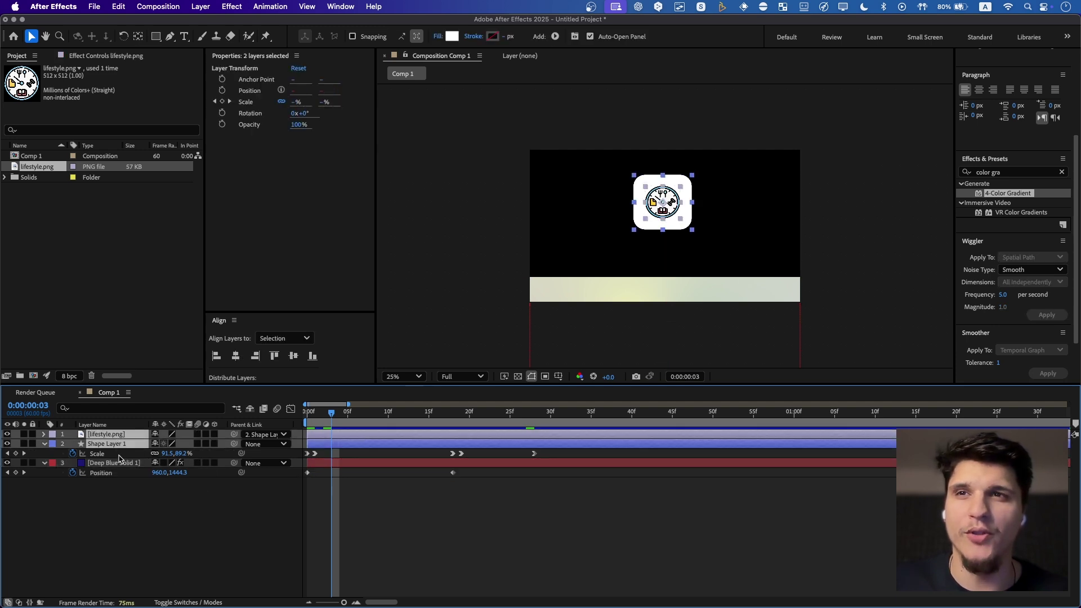
pyautogui.keyDown('shift'); pyautogui.click(120, 462); pyautogui.keyUp('shift')
pyautogui.click(200, 435)
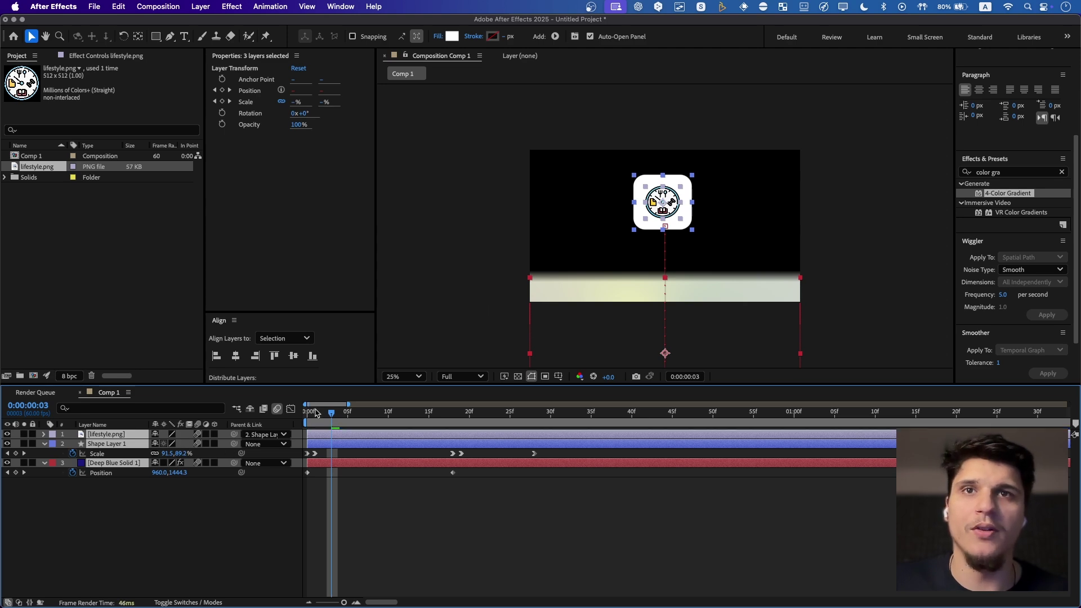
pyautogui.moveTo(320, 413)
pyautogui.mouseDown()
pyautogui.moveTo(413, 414)
pyautogui.moveTo(340, 416)
pyautogui.mouseUp()
# - Add a text layer reading "The ideal day" below the icon card and set it in small caps
pyautogui.click(46, 463)
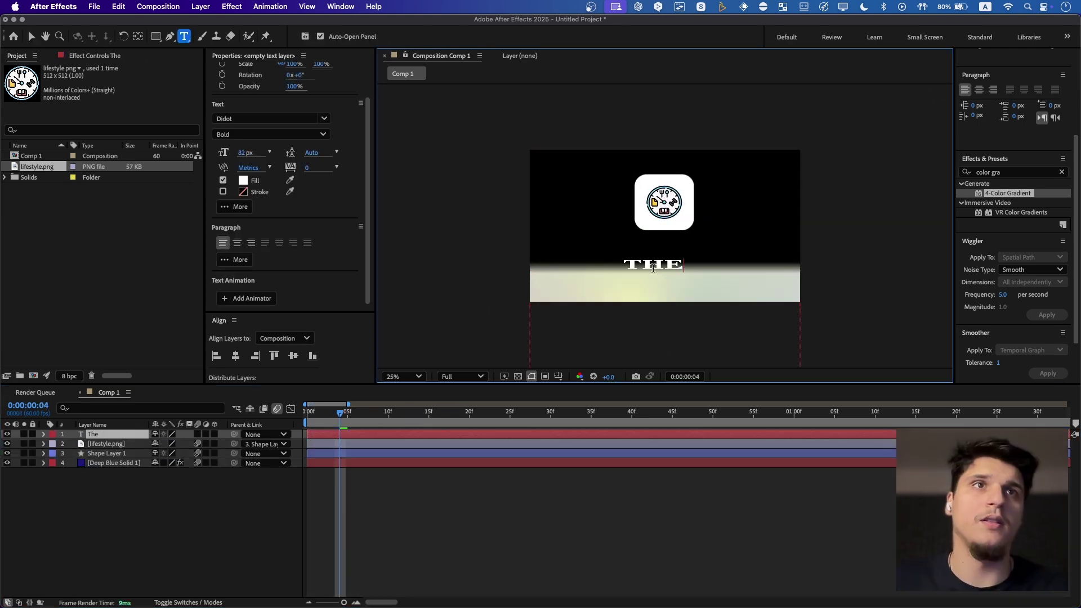
pyautogui.write('idel')
pyautogui.press('BackSpace')
pyautogui.write('al day')
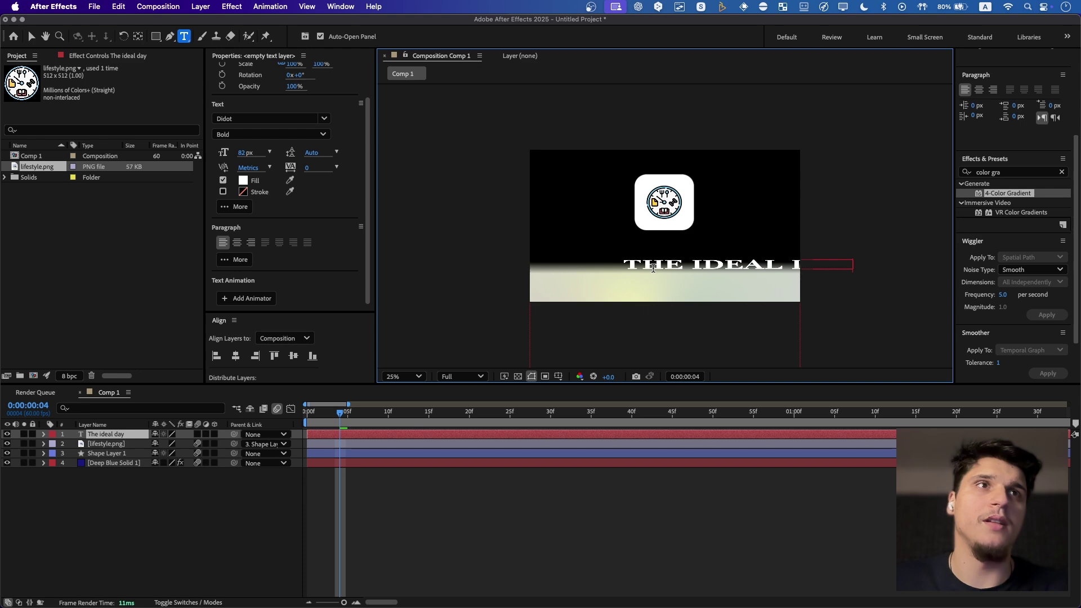
pyautogui.scroll(2, 289, 257)
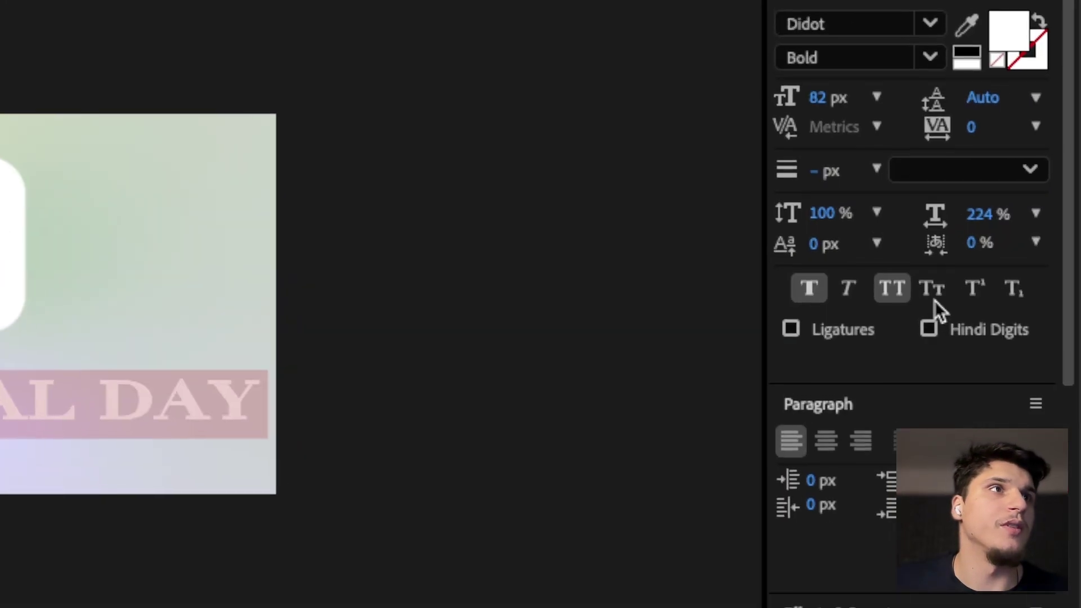
pyautogui.click(935, 302)
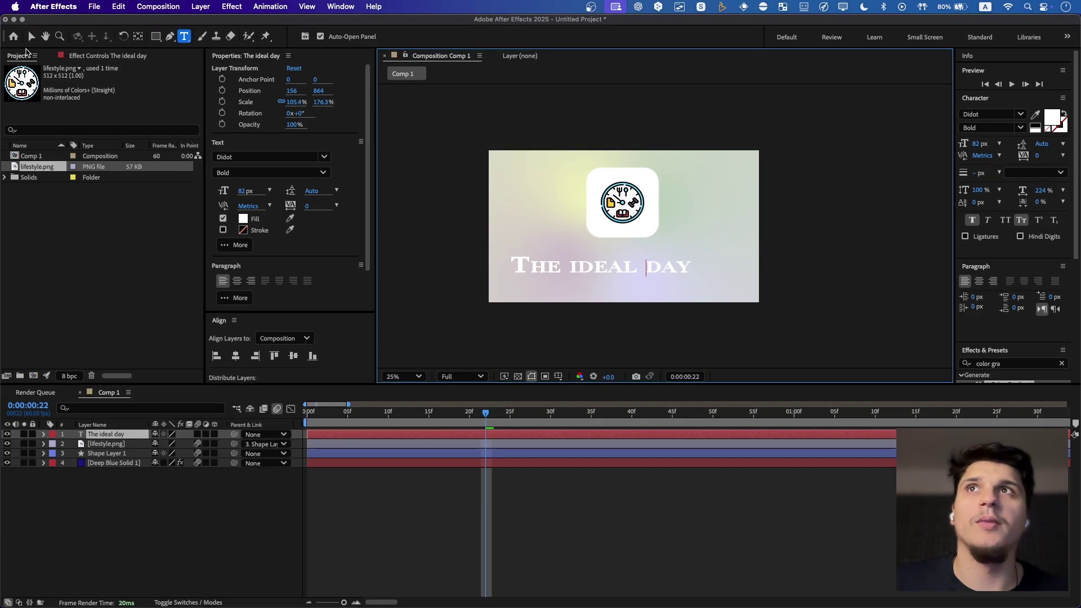
# - Enlarge the title to a scale of about 124.1 by 275.3% and center it beneath the icon card at about 200, 824
pyautogui.click(31, 37)
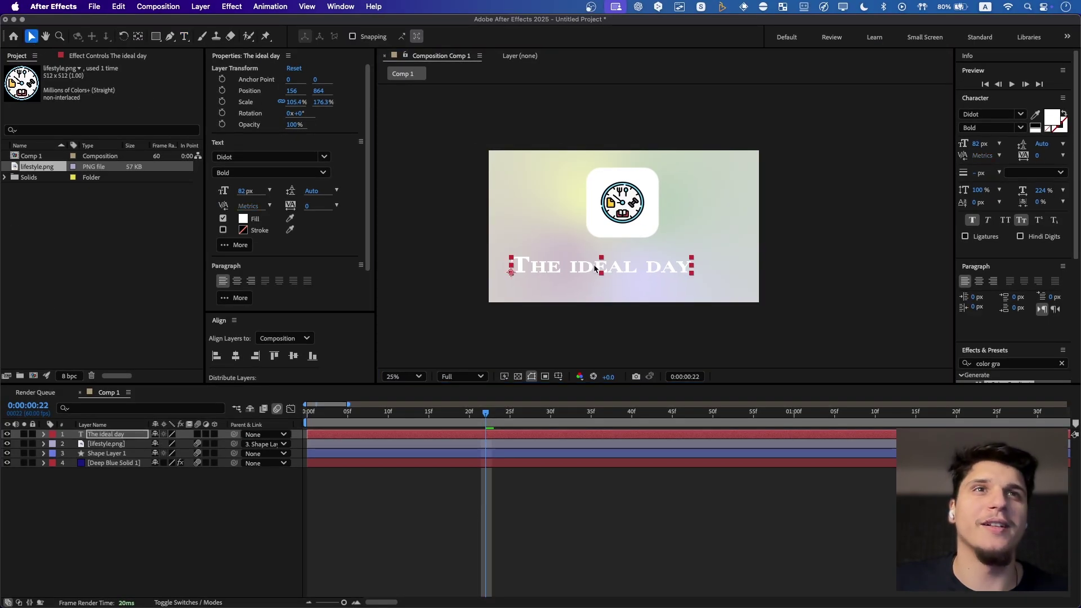
pyautogui.moveTo(602, 265); pyautogui.dragTo(630, 255)
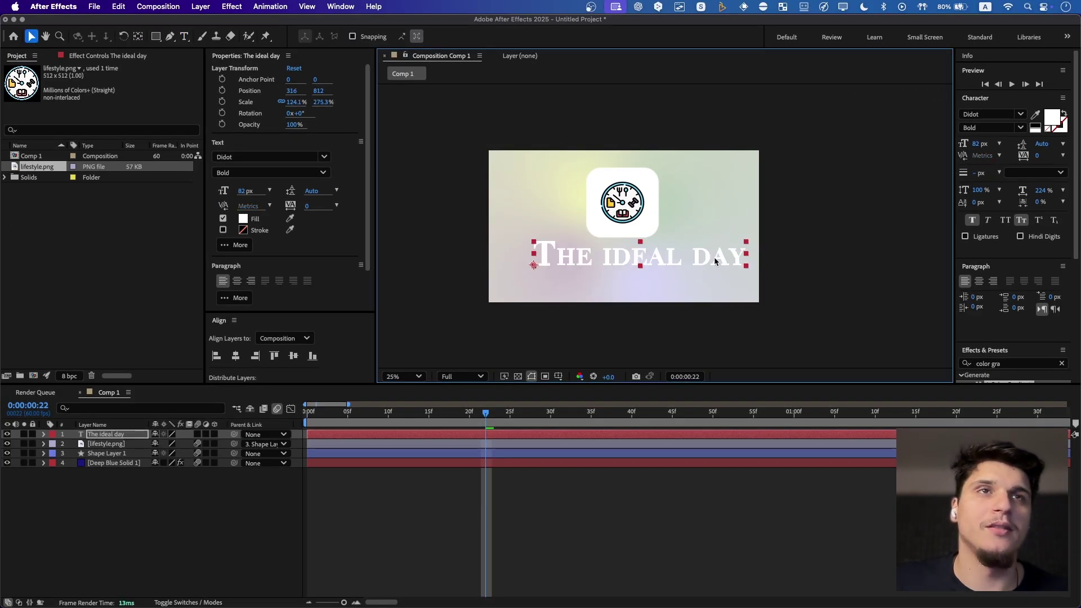
pyautogui.moveTo(714, 256); pyautogui.dragTo(698, 259)
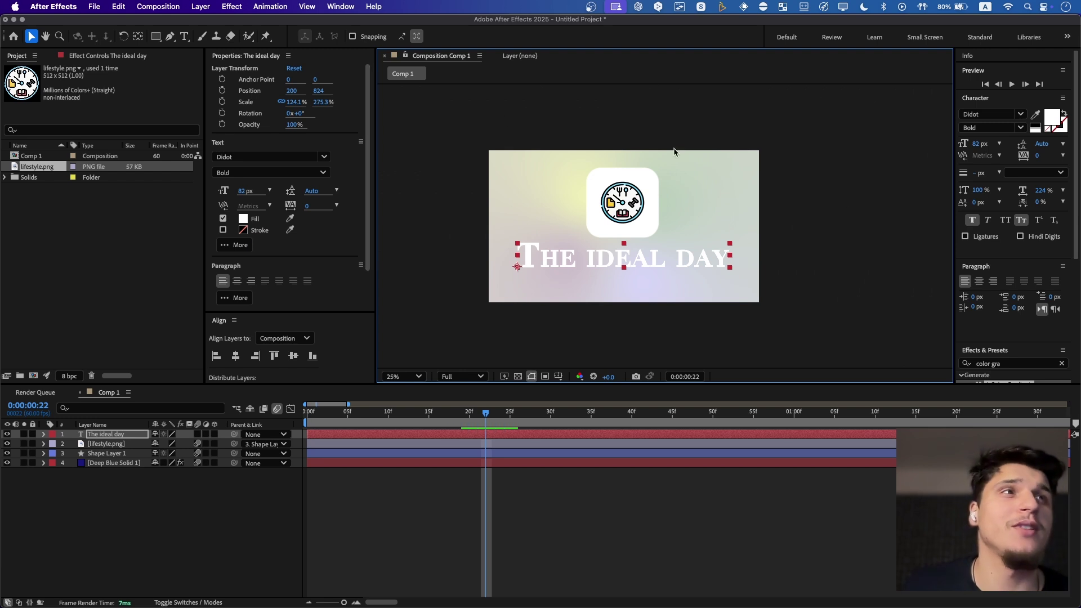
# - Find the Drop Shadow effect by searching for "drop" and apply it to the white card, Shape Layer 1
pyautogui.scroll(-3, 1028, 265)
pyautogui.click(1061, 298)
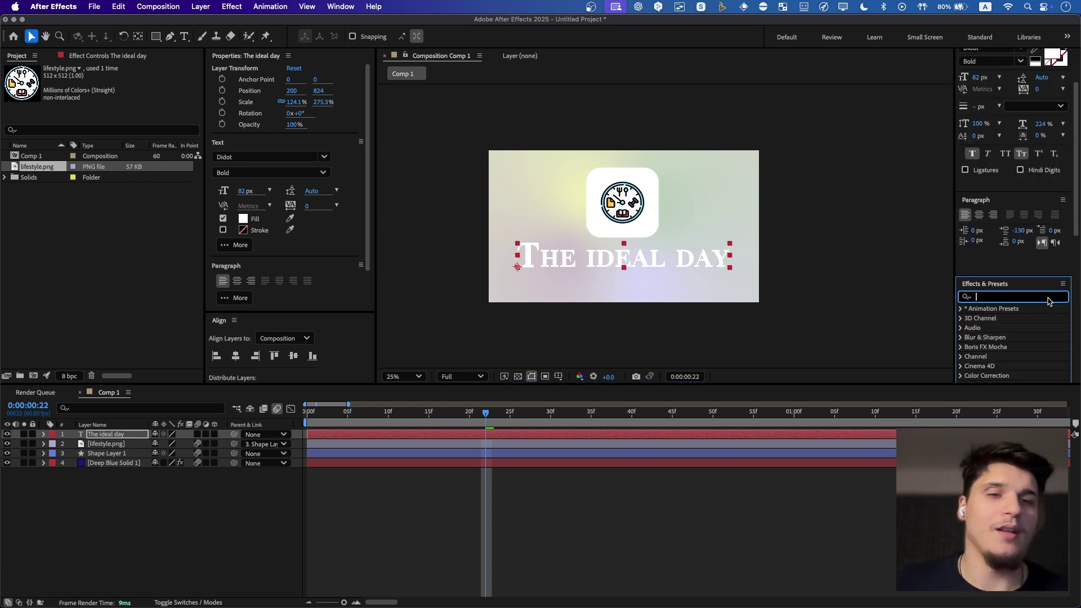
pyautogui.write('drop')
pyautogui.scroll(-5, 1043, 344)
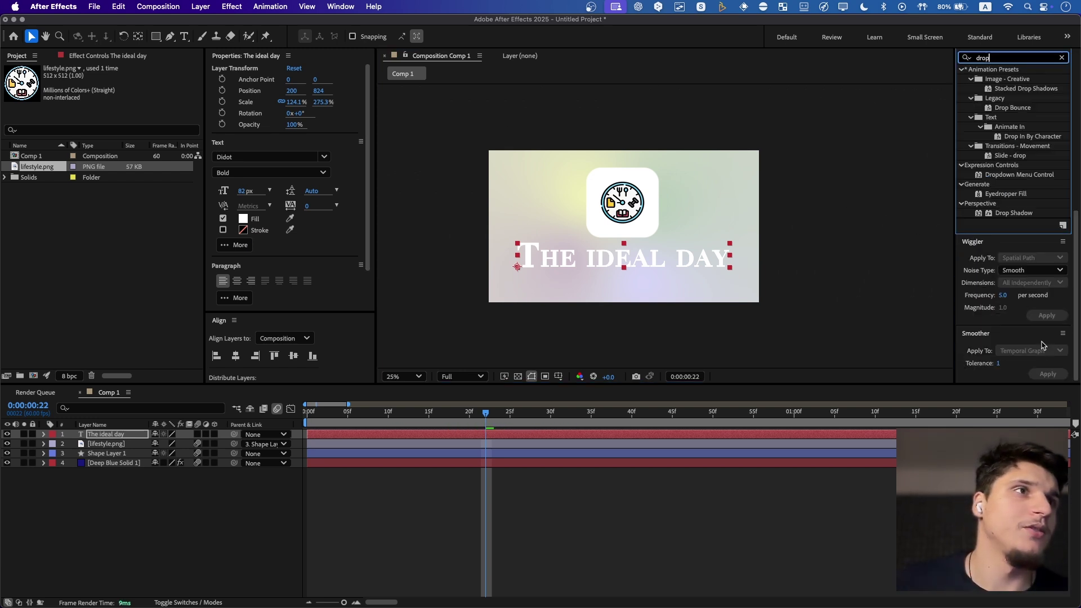
pyautogui.moveTo(1013, 213); pyautogui.dragTo(622, 204)
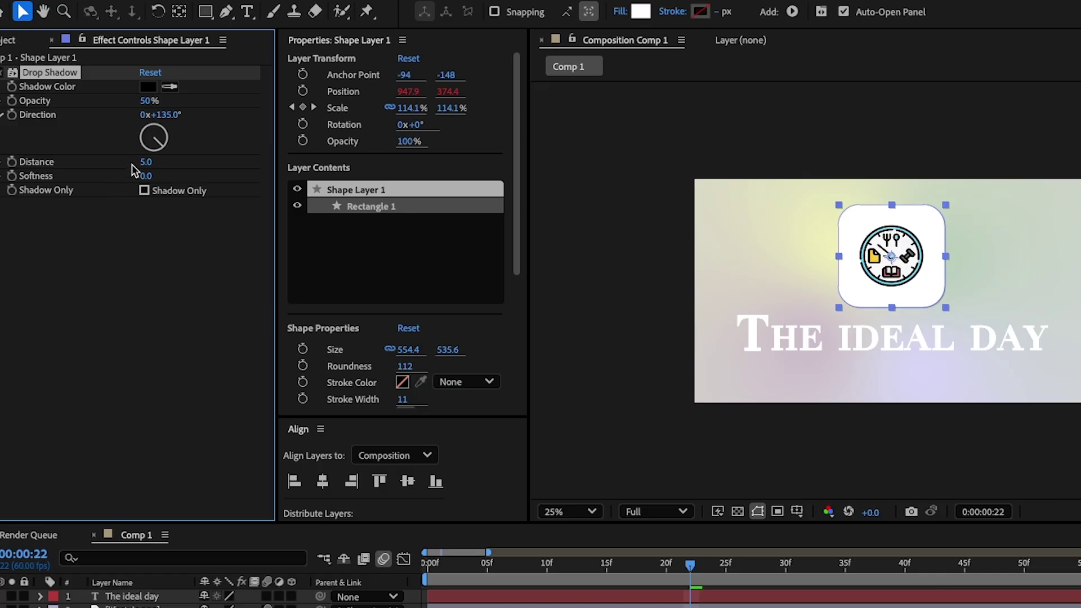
# - Soften the card's drop shadow with 43% opacity, a 167° direction and 156 softness, and increase its distance
pyautogui.moveTo(148, 162); pyautogui.dragTo(164, 163)
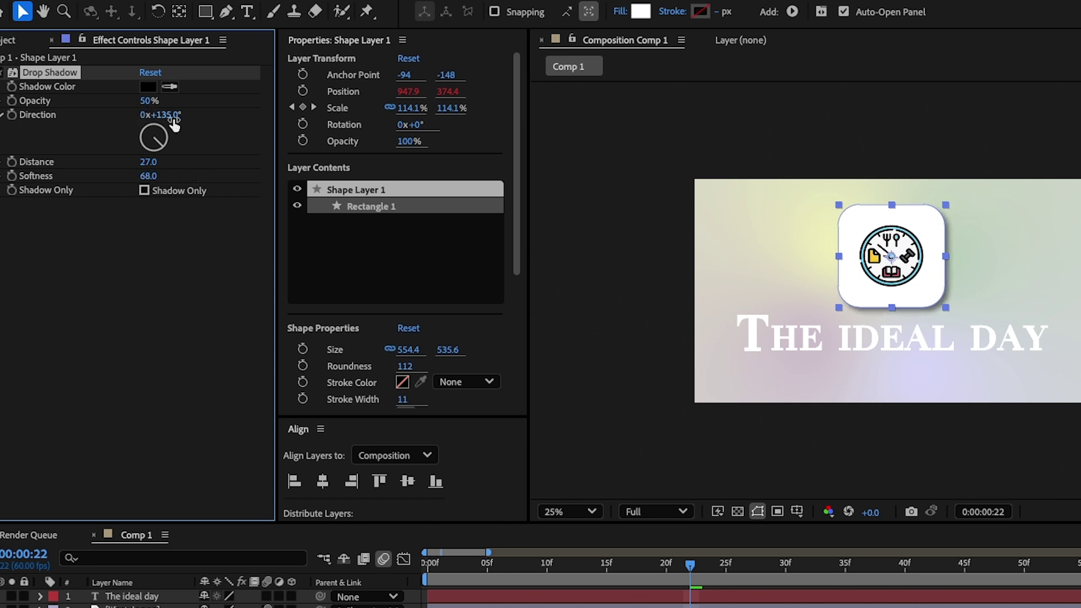
pyautogui.moveTo(173, 120); pyautogui.dragTo(214, 122)
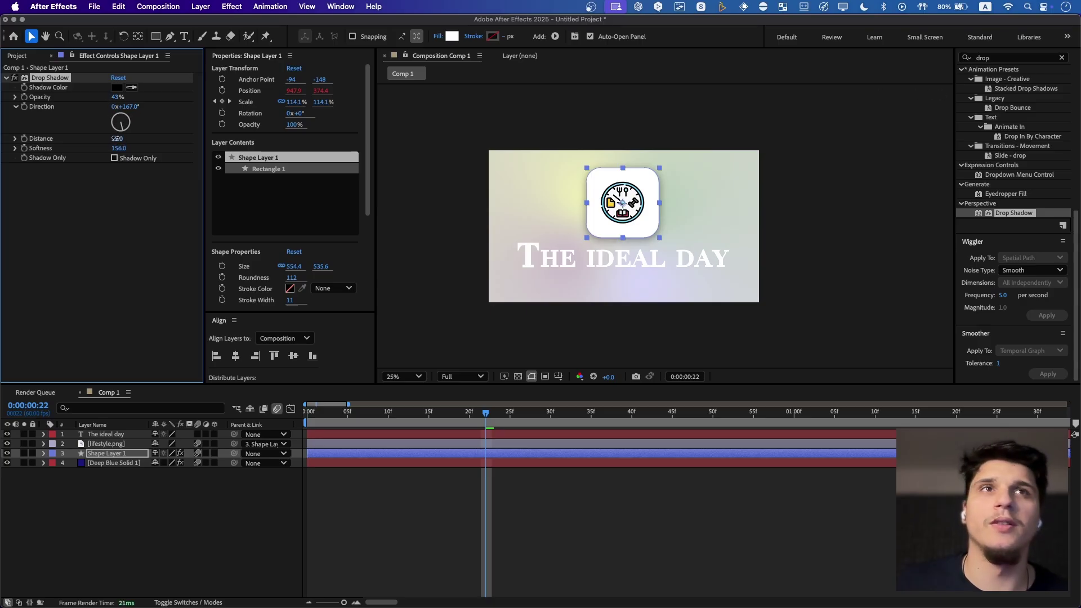
pyautogui.click(550, 307)
# - Find the Gradient Ramp effect by searching for "ramp" and apply it to the title "The ideal day"
pyautogui.click(571, 268)
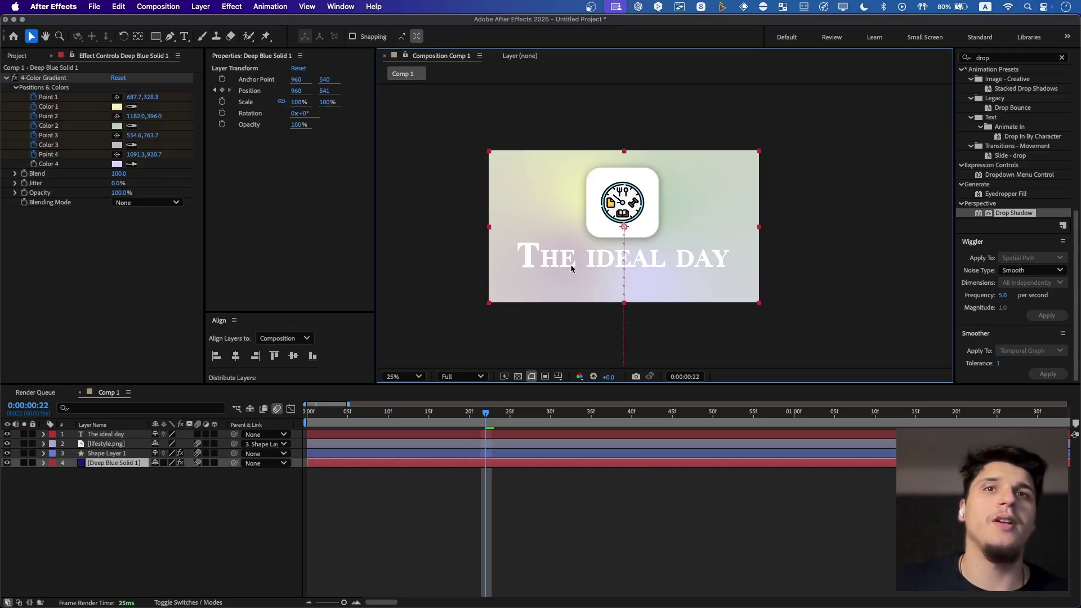
pyautogui.click(117, 435)
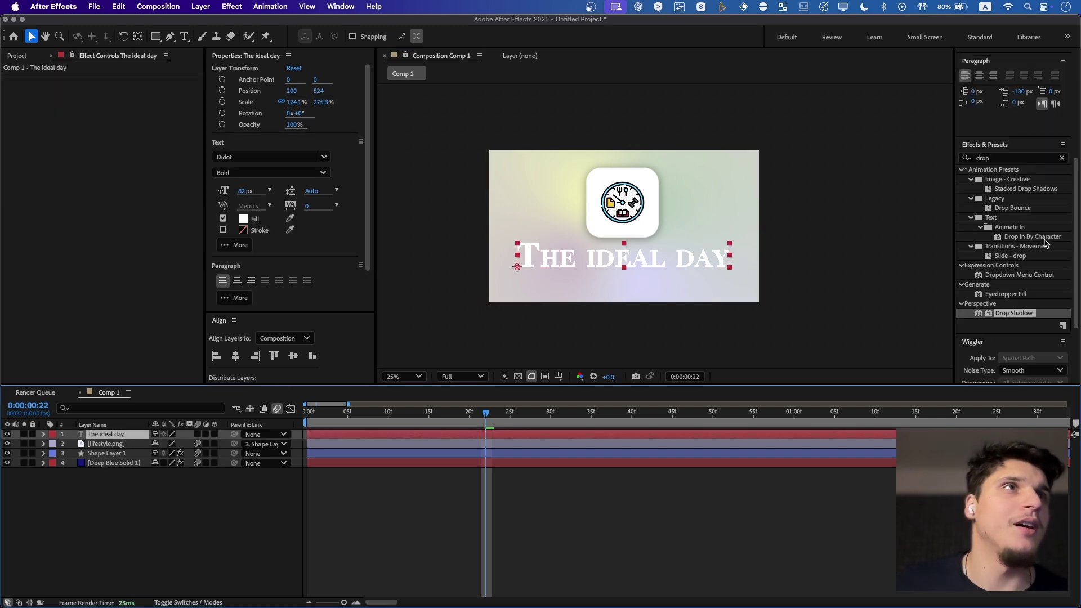
pyautogui.click(1062, 159)
pyautogui.click(1048, 159)
pyautogui.write('rMP')
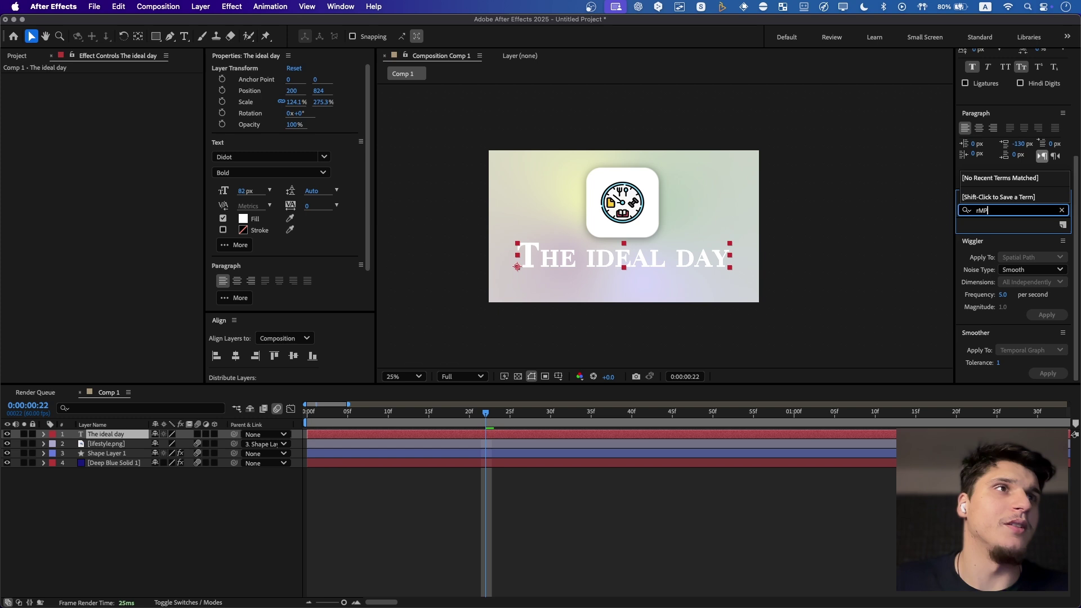
pyautogui.press('BackSpace')
pyautogui.press('BackSpace')
pyautogui.press('BackSpace')
pyautogui.write('rammp')
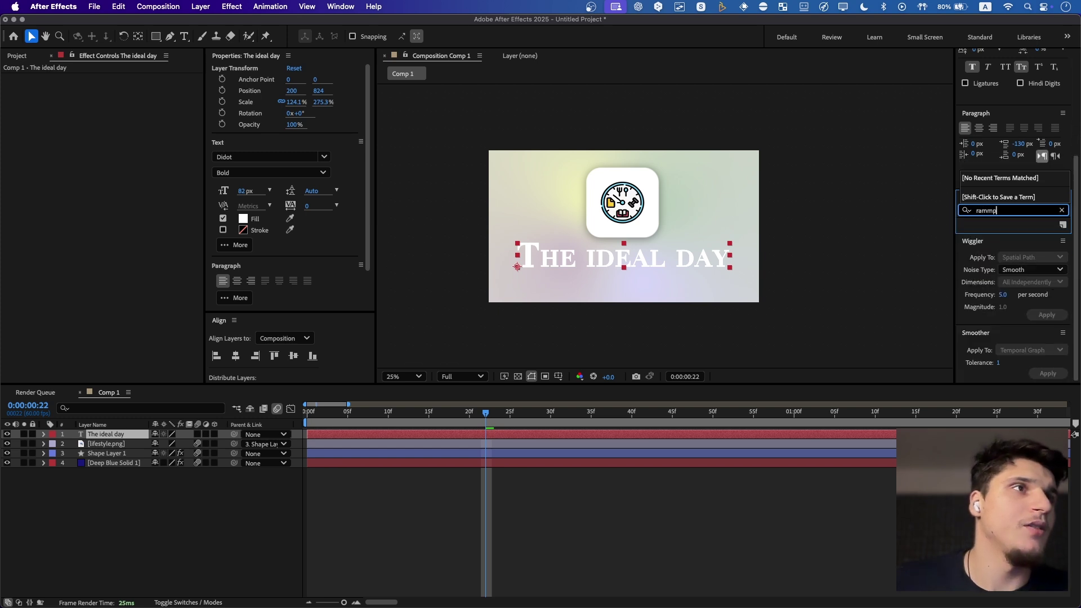
pyautogui.press('BackSpace')
pyautogui.press('BackSpace')
pyautogui.write('p')
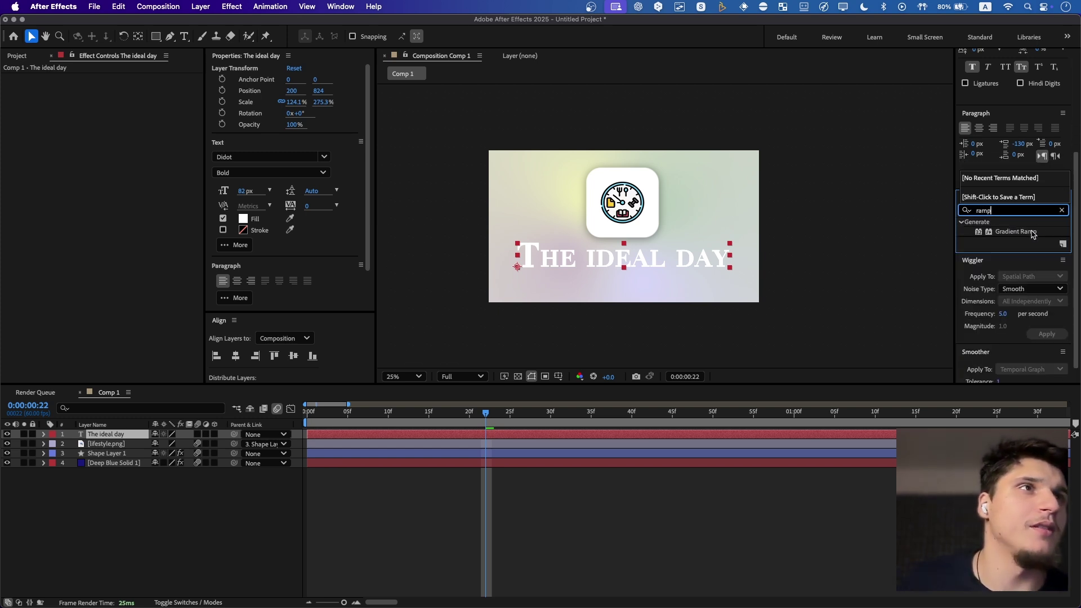
pyautogui.moveTo(1034, 232); pyautogui.dragTo(578, 262)
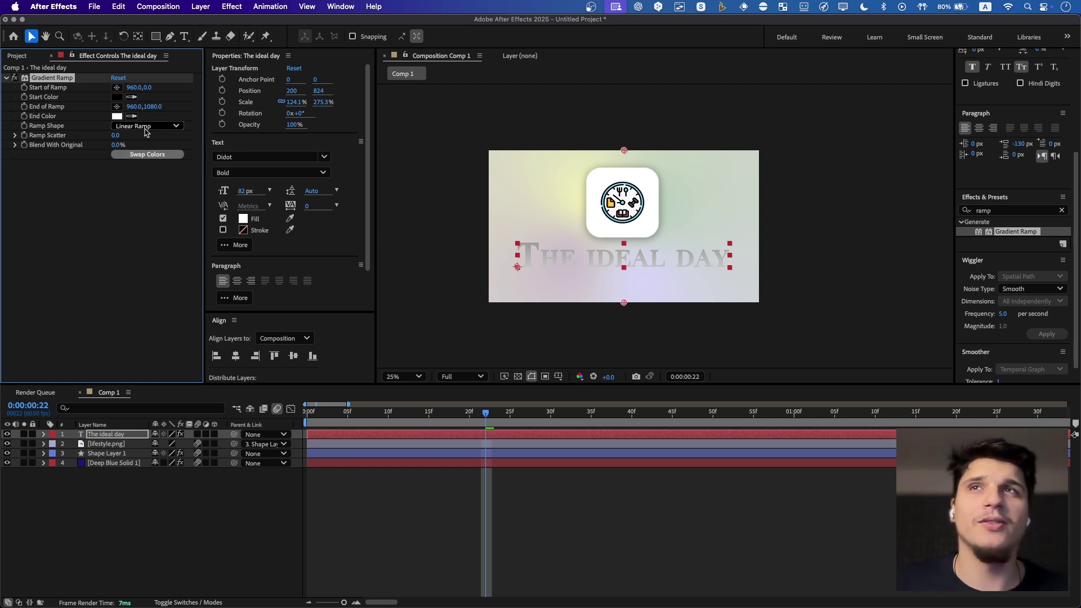
pyautogui.click(117, 97)
pyautogui.moveTo(719, 296); pyautogui.dragTo(804, 263)
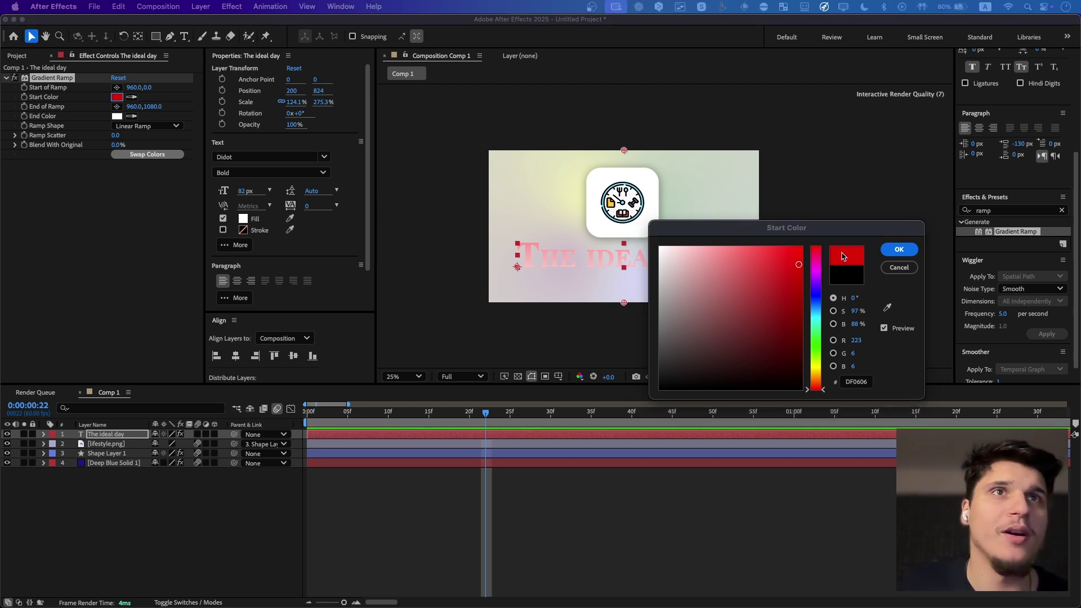
pyautogui.moveTo(816, 234); pyautogui.dragTo(872, 221)
pyautogui.click(959, 260)
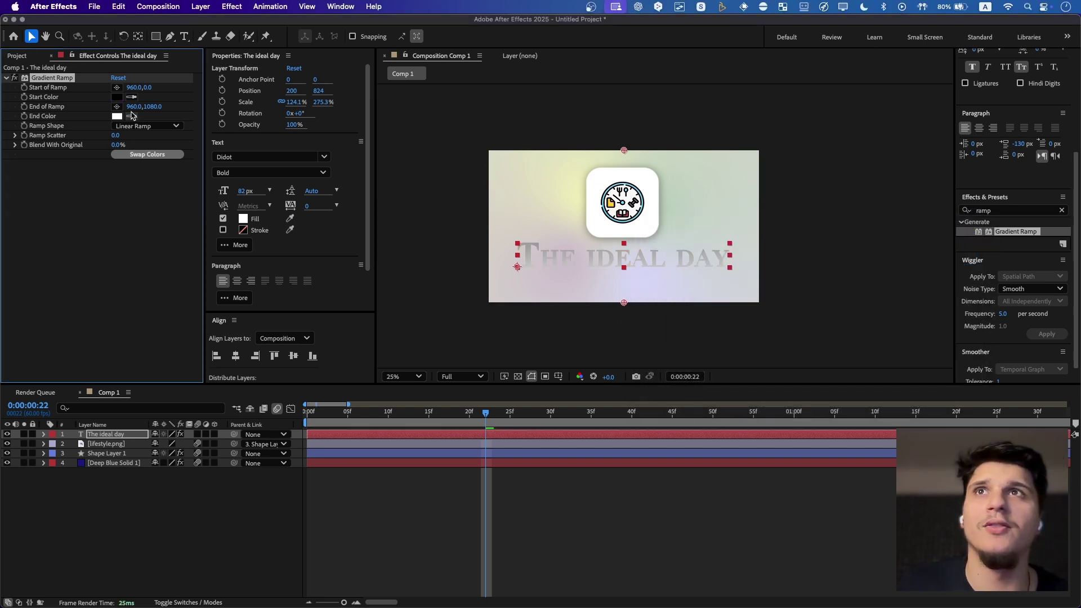
# - Set the title's ramp start color to blue and place the start of the ramp at the first letter, about 216, 740
pyautogui.click(117, 97)
pyautogui.click(875, 282)
pyautogui.moveTo(856, 281); pyautogui.dragTo(863, 234)
pyautogui.click(956, 237)
pyautogui.click(117, 88)
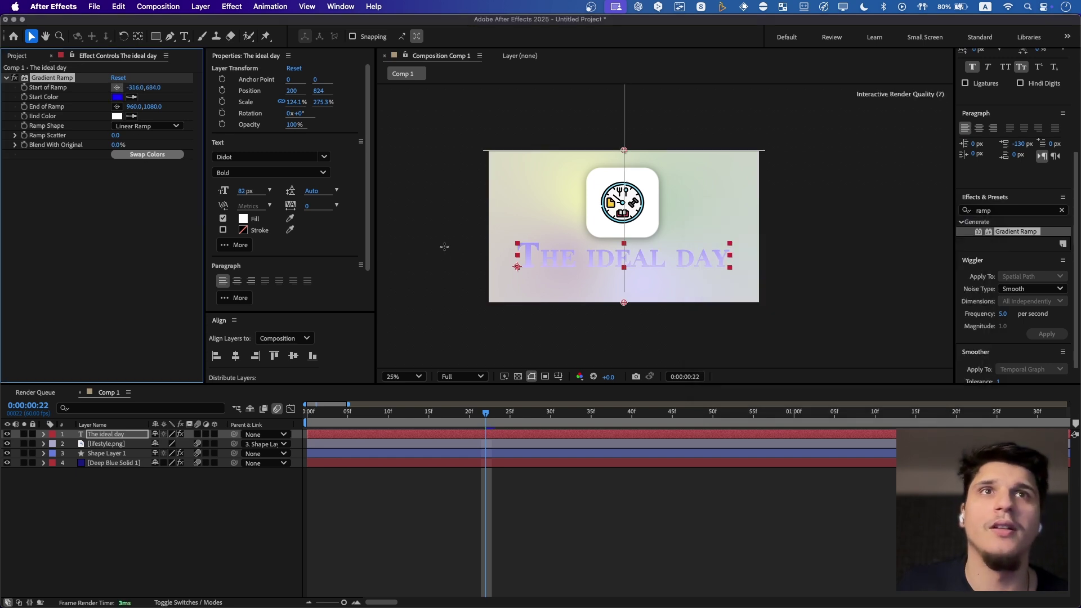
pyautogui.click(519, 254)
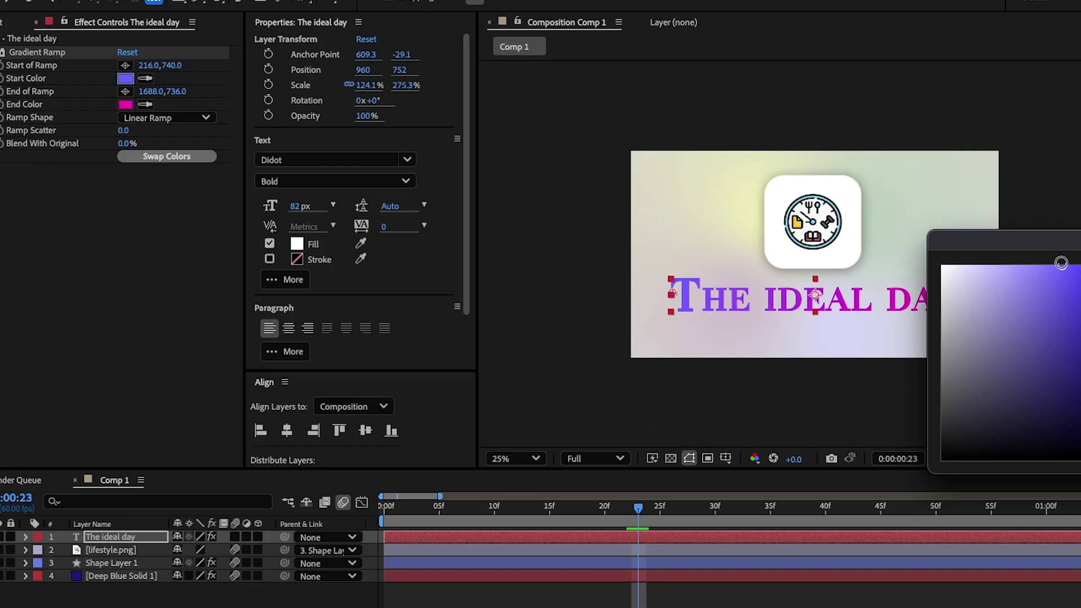
# - Lighten the title's ramp start color to violet and make the end color a brighter magenta
pyautogui.press('Return')
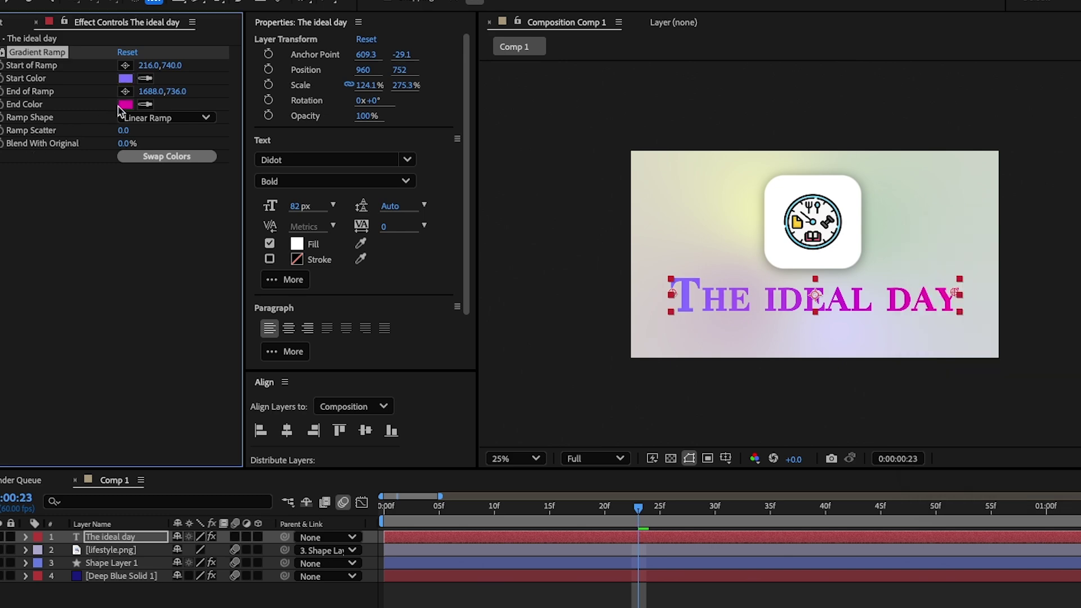
pyautogui.click(125, 106)
pyautogui.moveTo(1047, 276); pyautogui.dragTo(1080, 276)
pyautogui.press('Return')
# - Apply the Slide Up By Word animation preset to the title with the playhead at 0:00:00:20
pyautogui.click(676, 395)
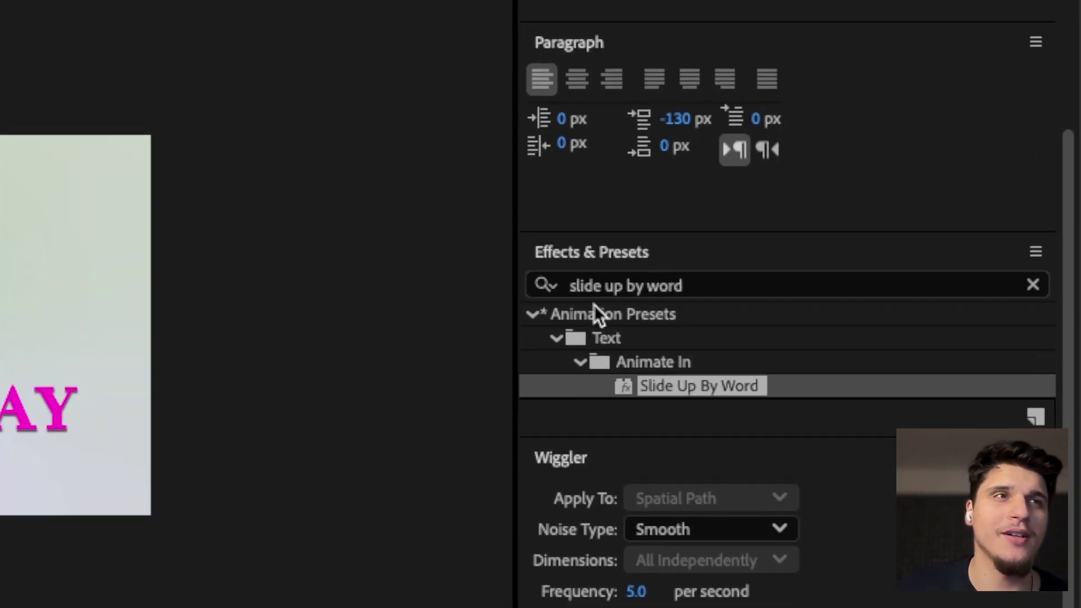
pyautogui.moveTo(663, 388); pyautogui.dragTo(85, 445)
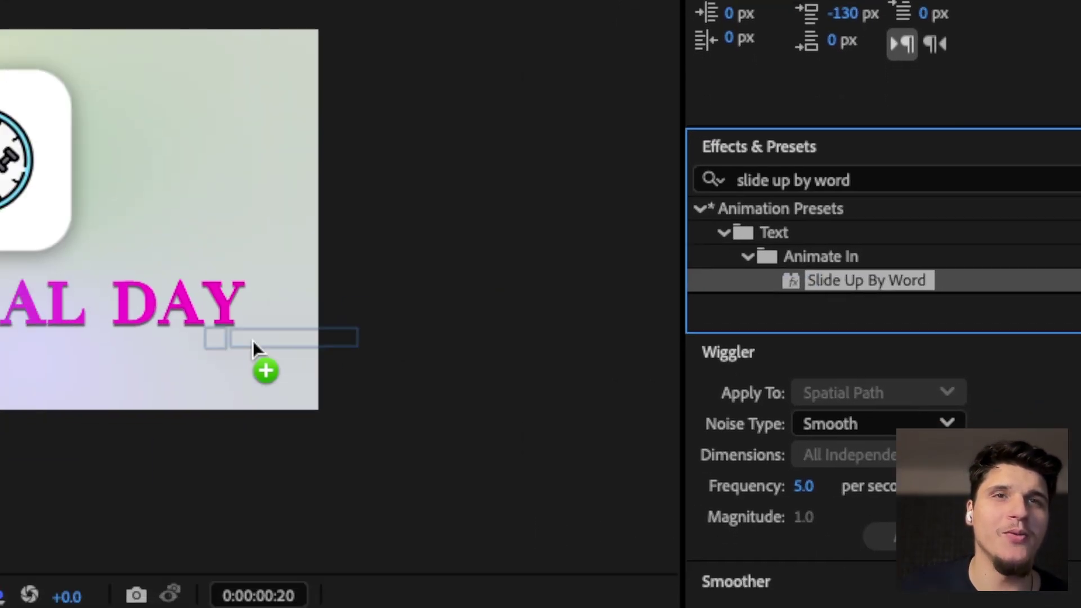
pyautogui.moveTo(252, 341); pyautogui.dragTo(478, 256)
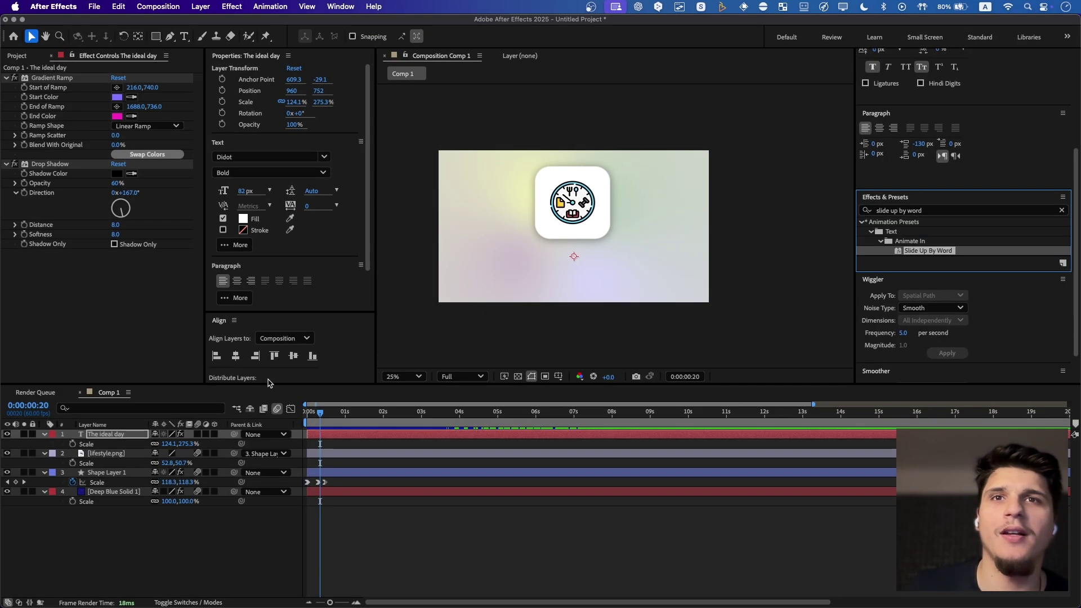
# - Expand the title layer's Text properties and its Slide Up By Word animator to examine the Range Selector 1 keyframes
pyautogui.click(46, 435)
pyautogui.click(47, 437)
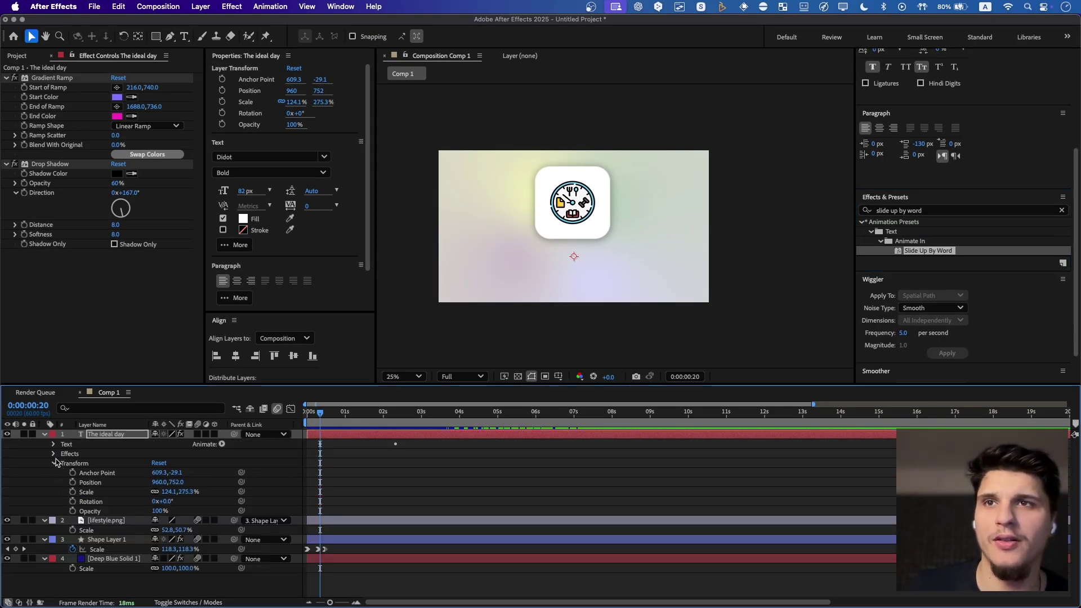
pyautogui.click(54, 454)
pyautogui.click(54, 445)
pyautogui.click(55, 459)
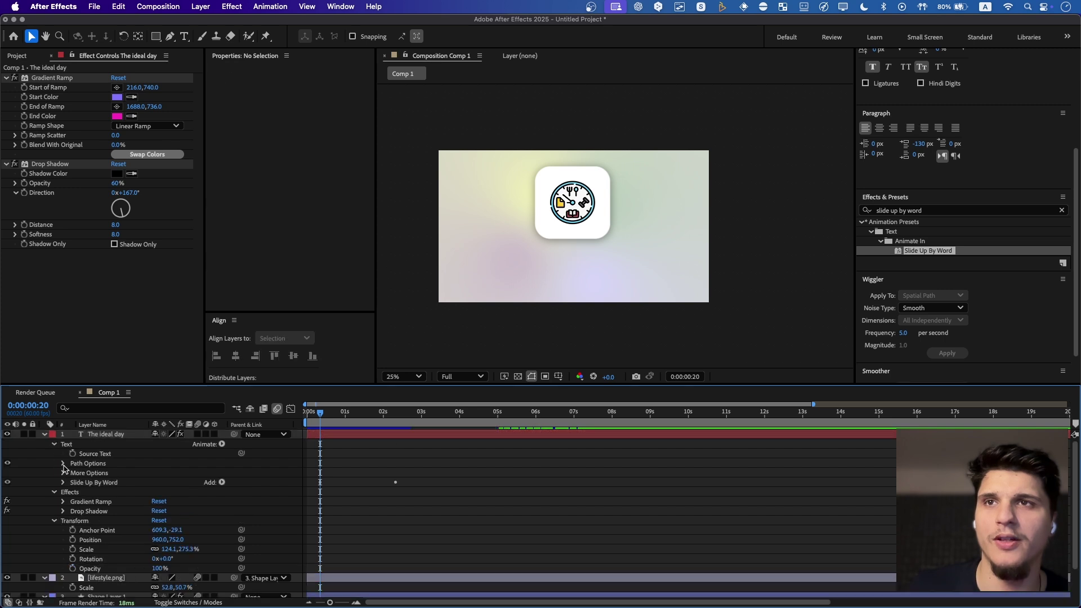
pyautogui.click(63, 466)
pyautogui.click(63, 466)
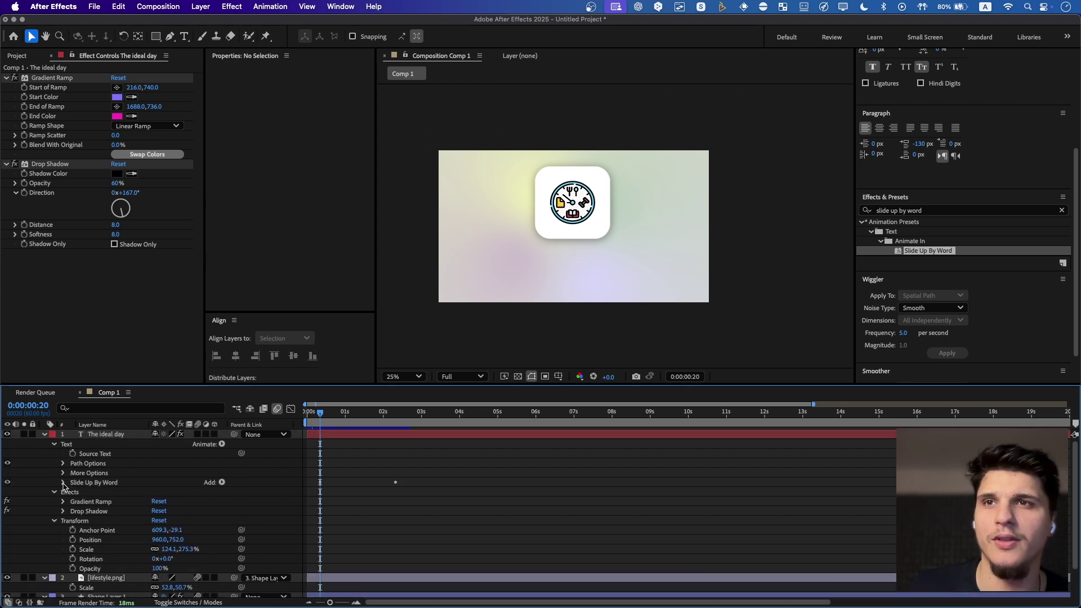
pyautogui.click(63, 484)
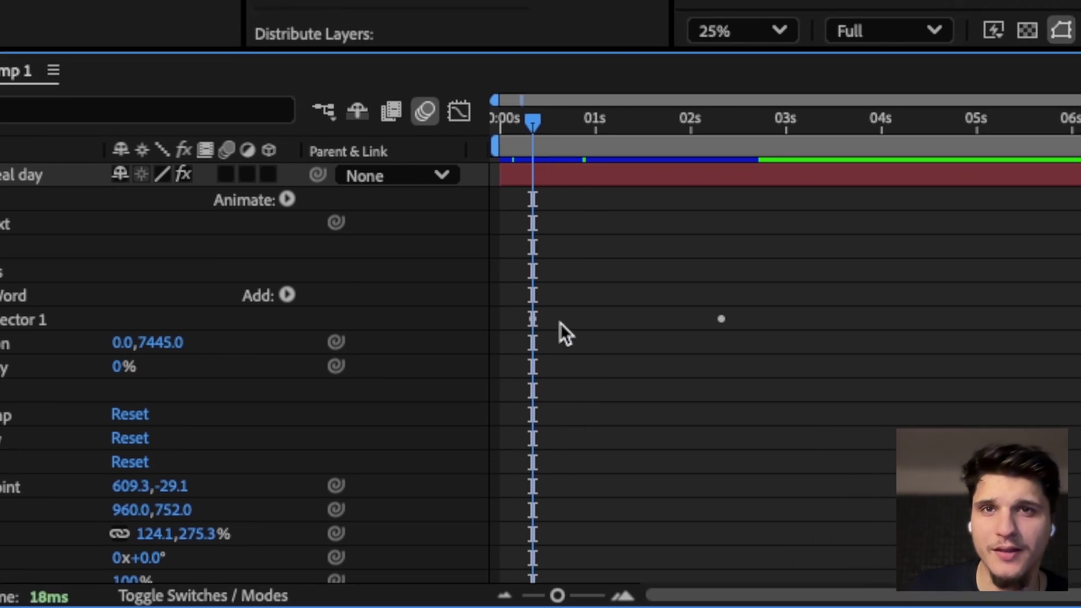
pyautogui.moveTo(824, 298); pyautogui.dragTo(794, 342)
pyautogui.moveTo(525, 342); pyautogui.dragTo(527, 338)
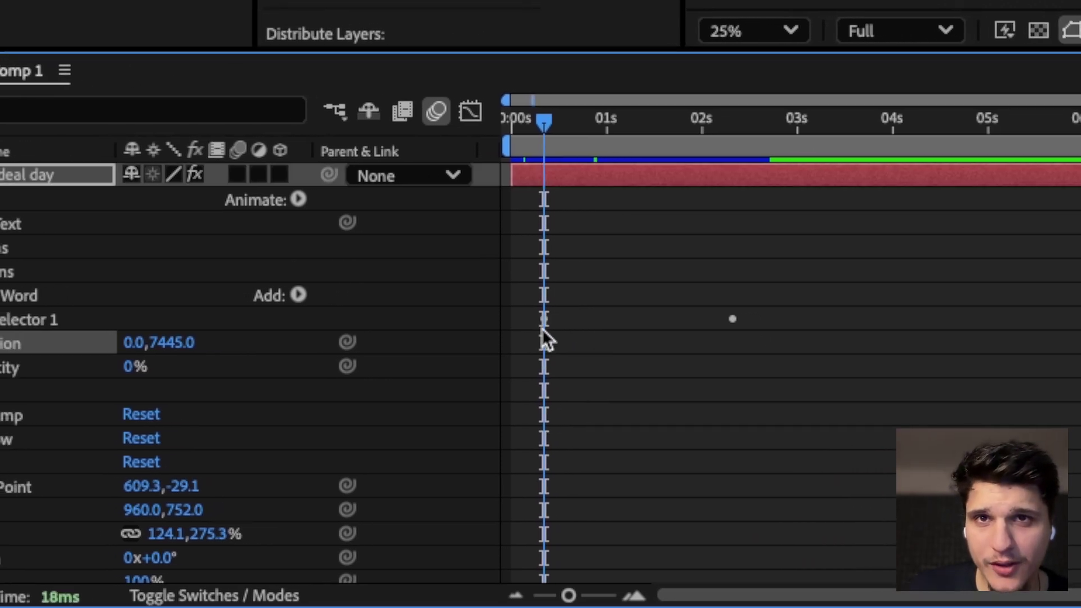
pyautogui.click(517, 325)
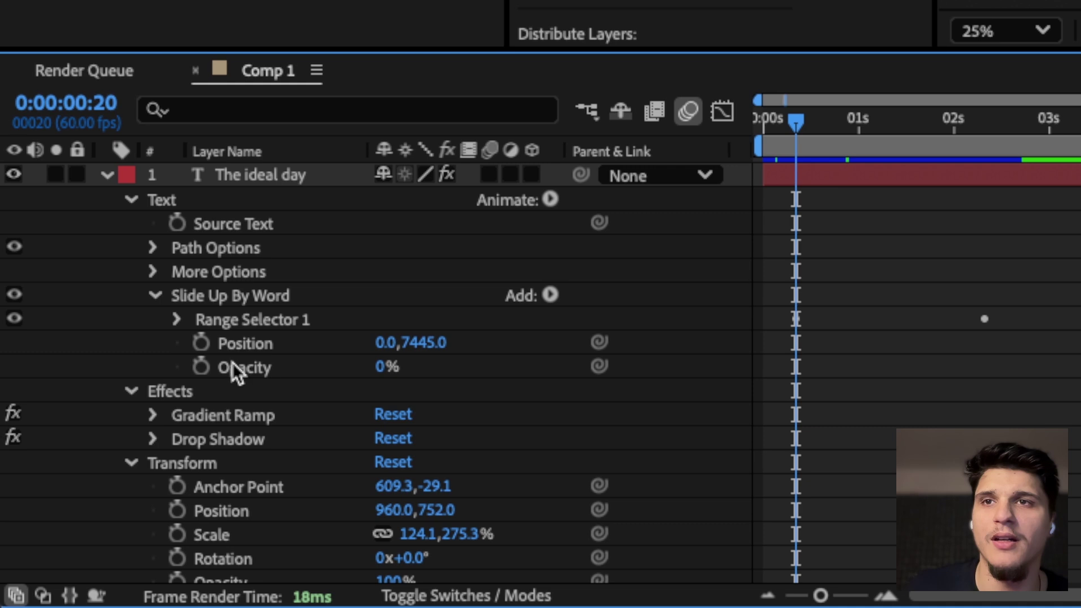
# - Shift the title's Slide Up By Word animation to start at the first frame, with its end keyframe at 02:00f
pyautogui.scroll(-2, 550, 301)
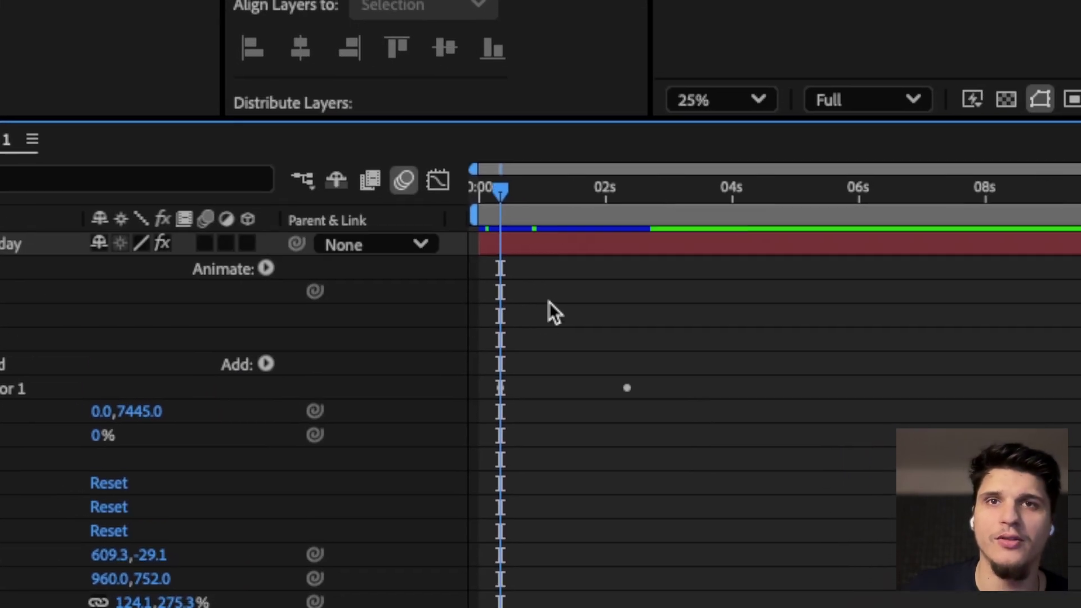
pyautogui.scroll(3, 550, 301)
pyautogui.press('Home')
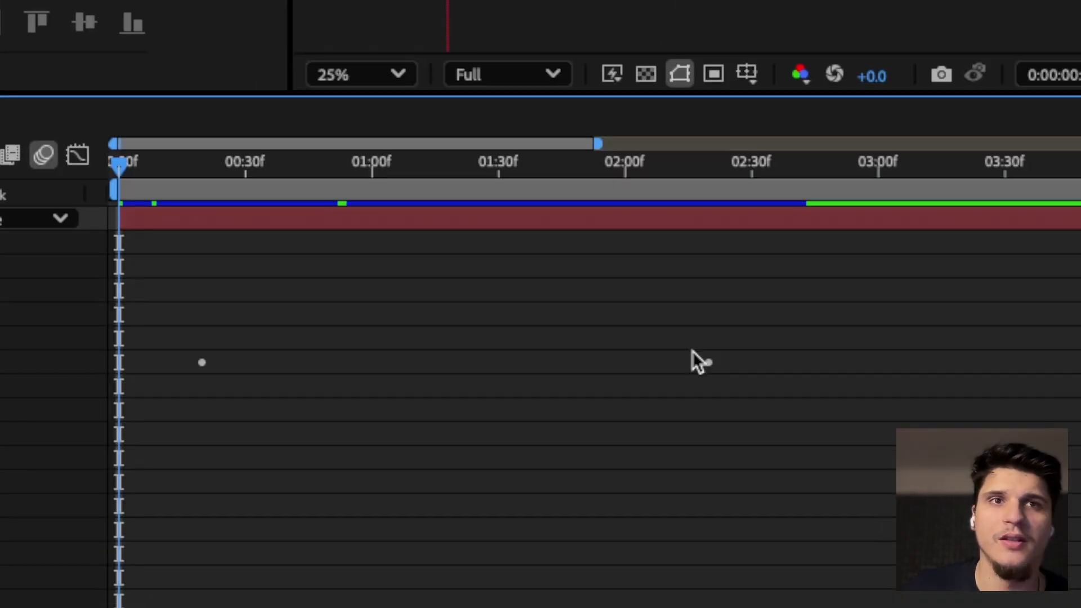
pyautogui.moveTo(1028, 449)
pyautogui.mouseDown()
pyautogui.moveTo(996, 453)
pyautogui.moveTo(1007, 452)
pyautogui.mouseUp()
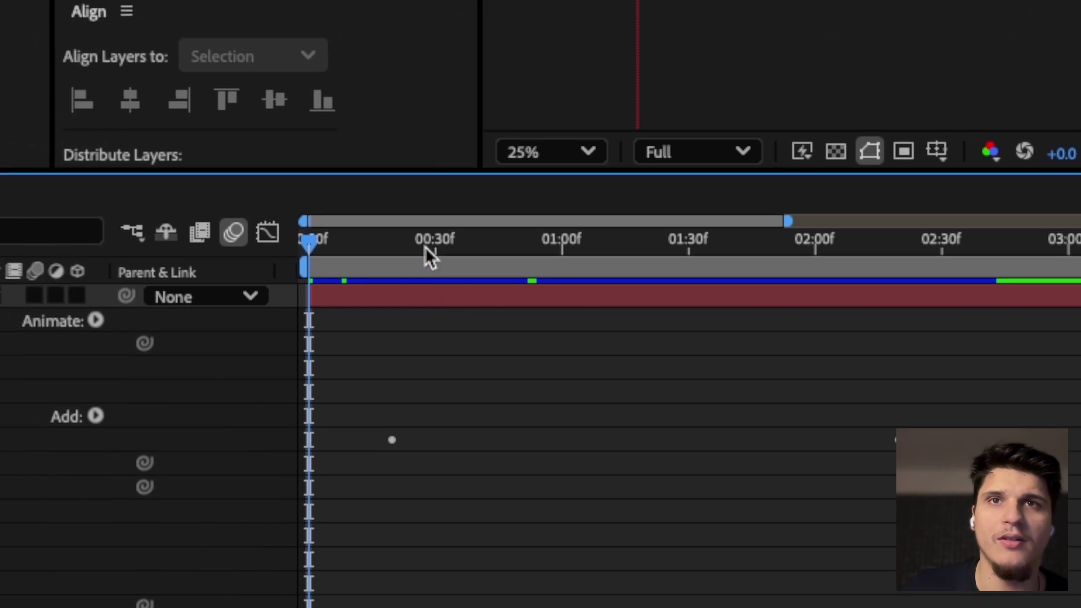
pyautogui.moveTo(98, 127); pyautogui.dragTo(52, 142)
pyautogui.moveTo(411, 305)
pyautogui.mouseDown()
pyautogui.moveTo(328, 301)
pyautogui.moveTo(641, 299)
pyautogui.moveTo(420, 306)
pyautogui.mouseUp()
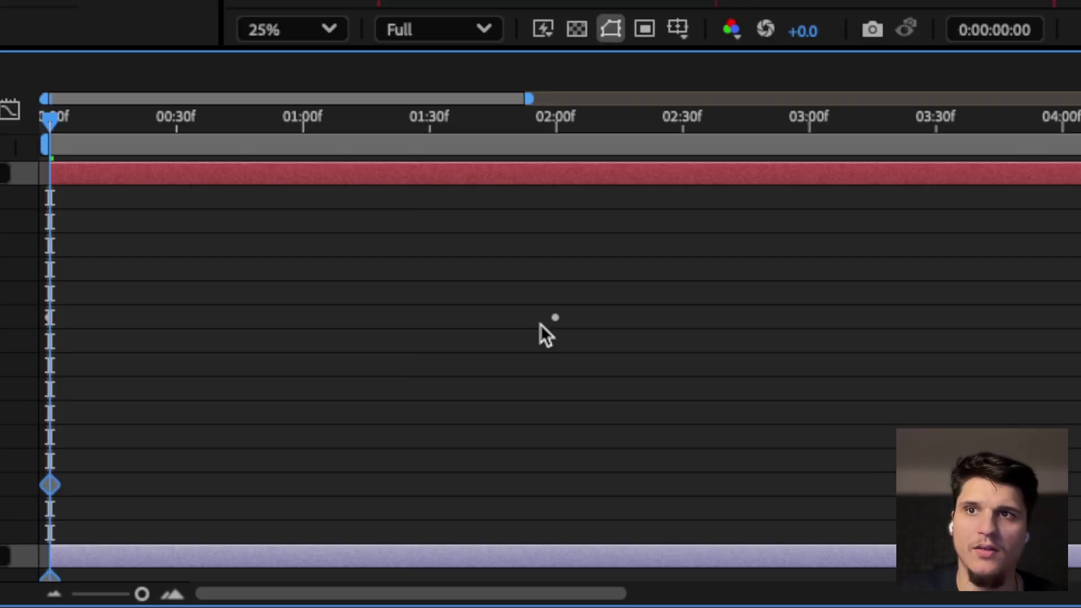
pyautogui.press('super+z')
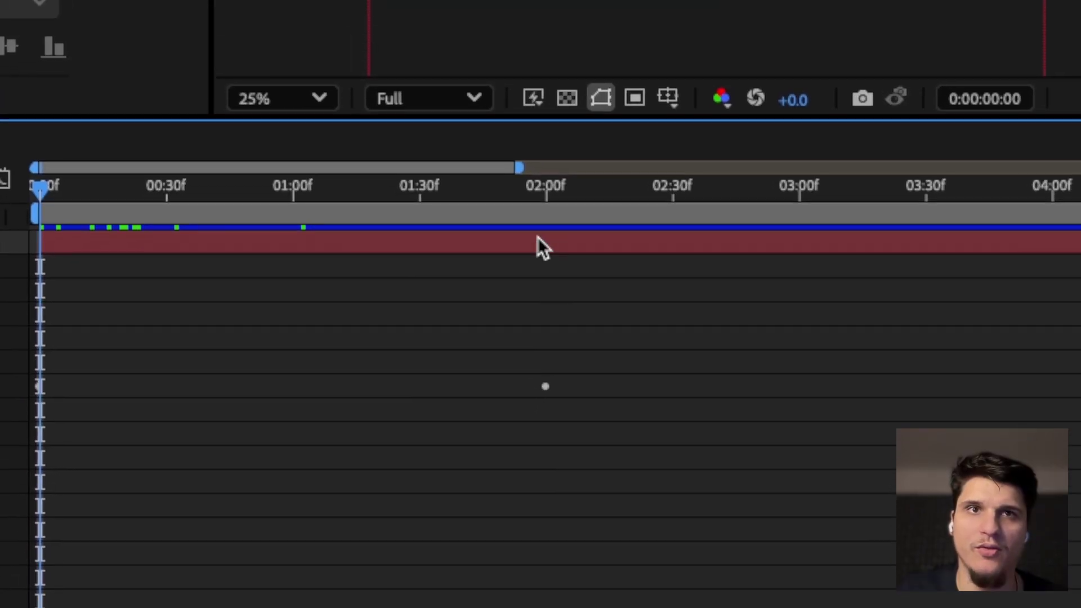
# - Expand Range Selector 1 and move the ending Offset keyframe earlier, to just past 00:30f
pyautogui.click(900, 119)
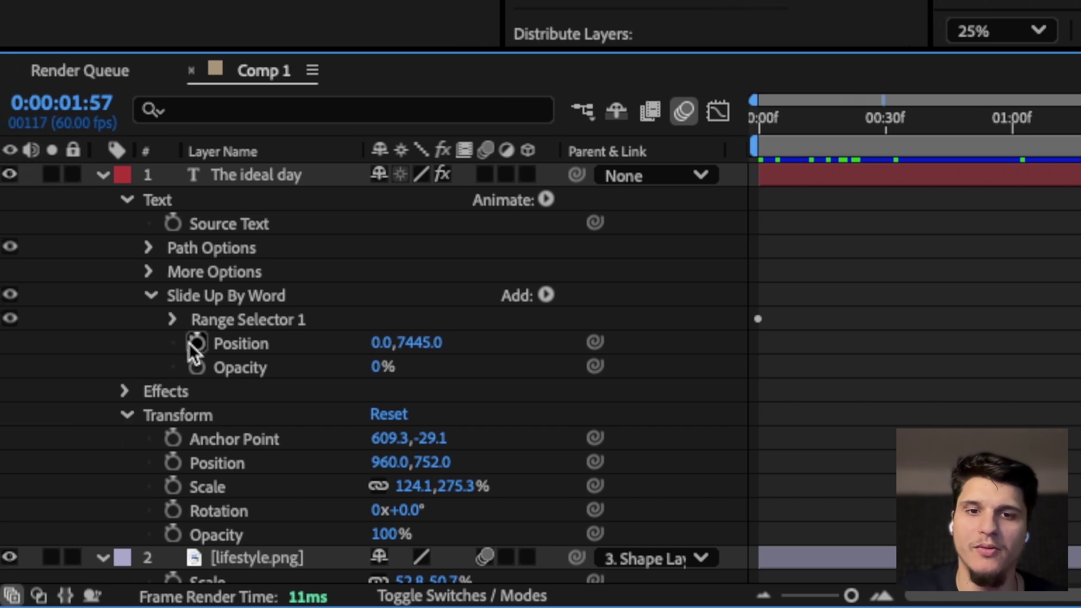
pyautogui.click(179, 319)
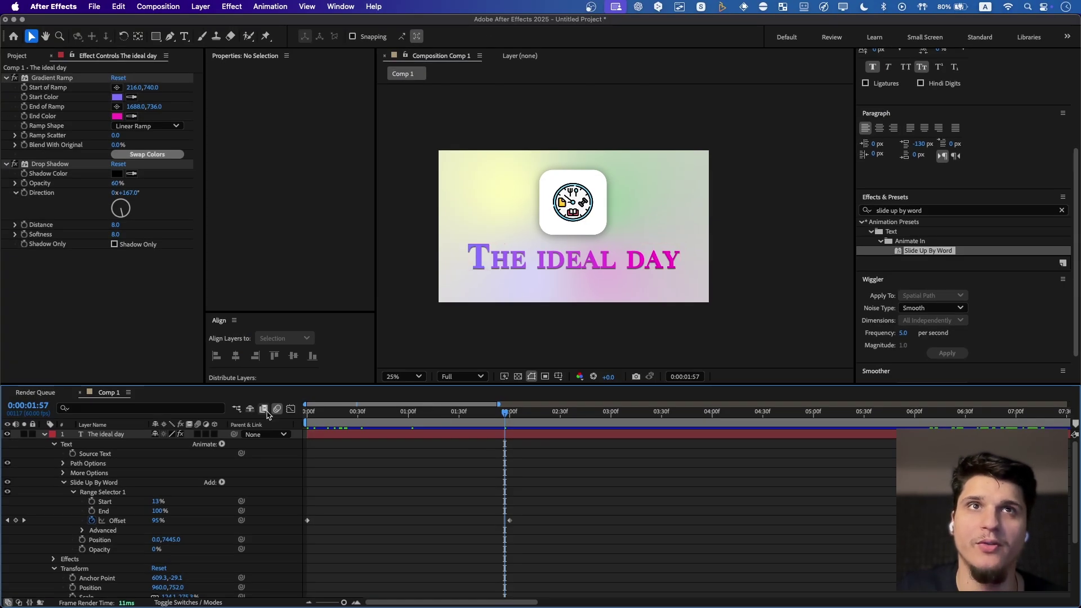
pyautogui.moveTo(364, 413); pyautogui.dragTo(395, 415)
pyautogui.moveTo(510, 521); pyautogui.dragTo(364, 522)
# - Play the composition twice from the first frame to check the speed of the title's word-by-word slide
pyautogui.moveTo(333, 414); pyautogui.dragTo(303, 417)
pyautogui.press('space')
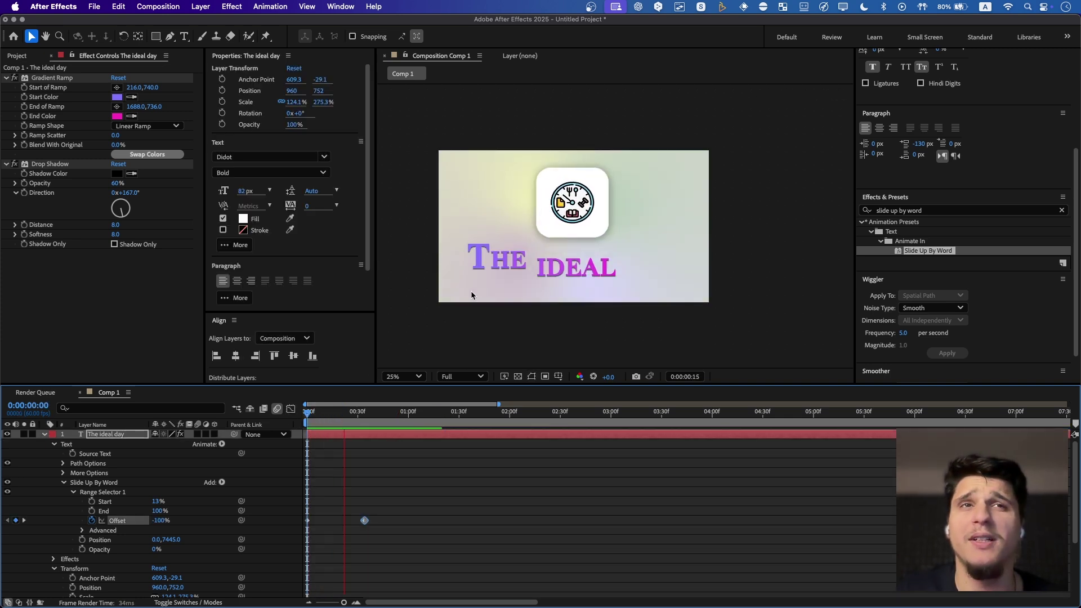
pyautogui.press('space')
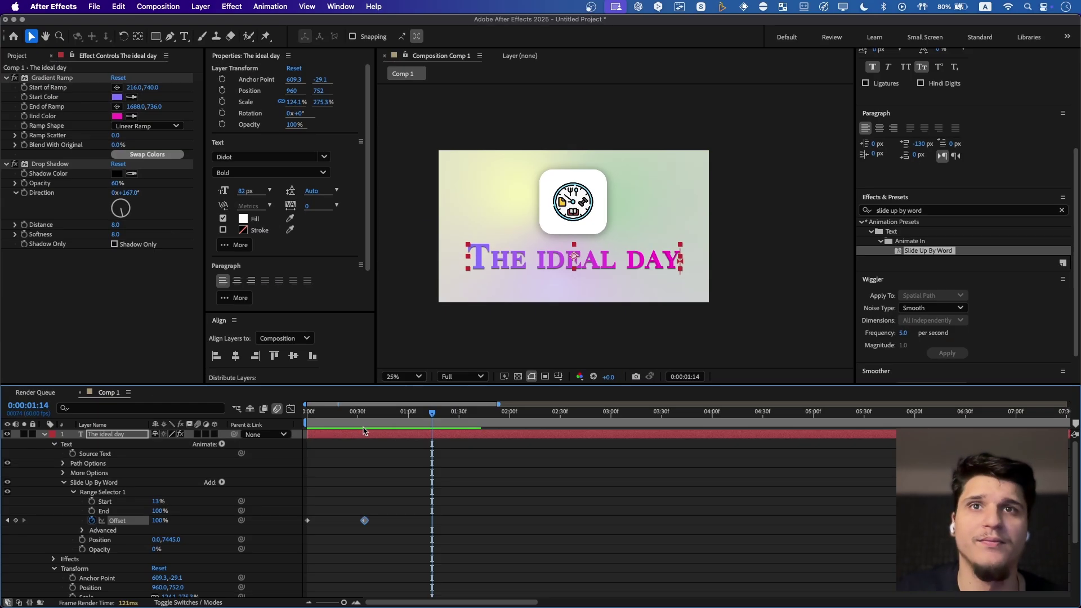
pyautogui.moveTo(345, 415); pyautogui.dragTo(305, 415)
pyautogui.press('space')
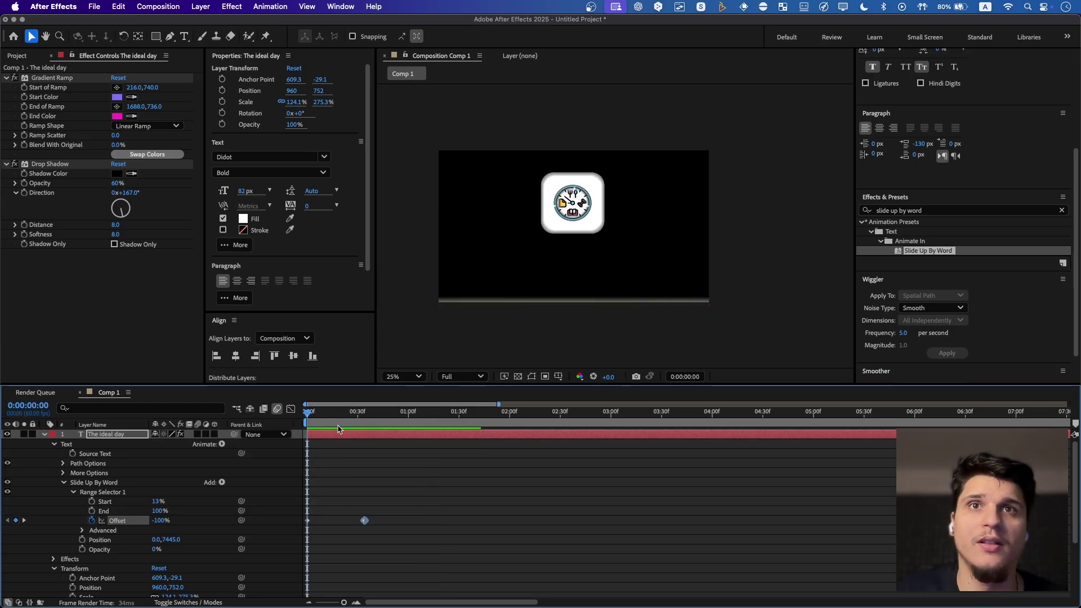
pyautogui.press('space')
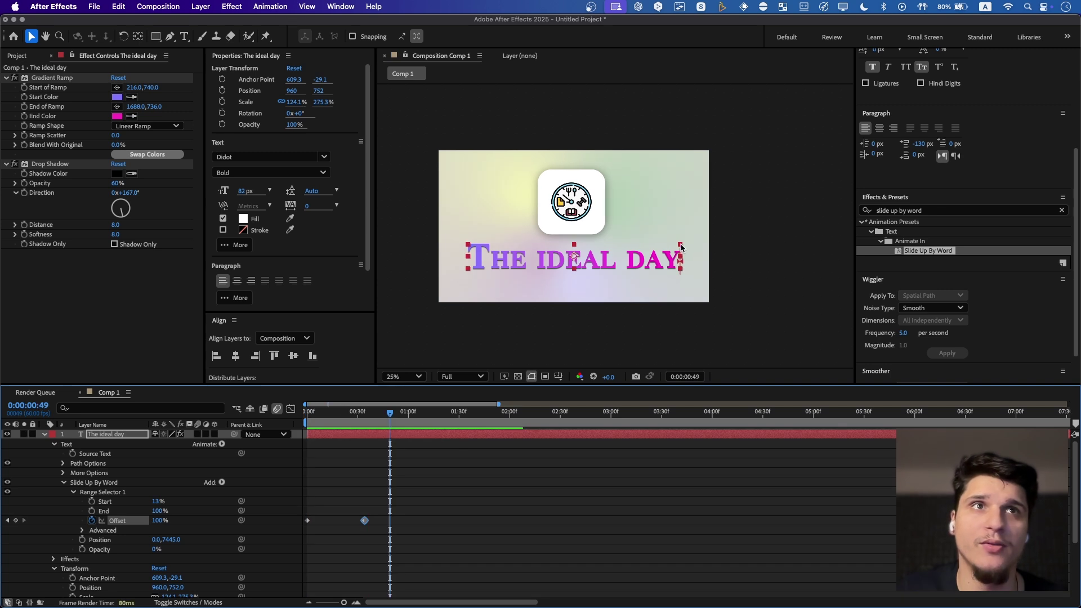
# - Try shrinking the title to 75.4 by 199.2% and the icon card with it, moving the title up beneath the card
pyautogui.moveTo(681, 245); pyautogui.dragTo(638, 248)
pyautogui.click(583, 200)
pyautogui.click(601, 176)
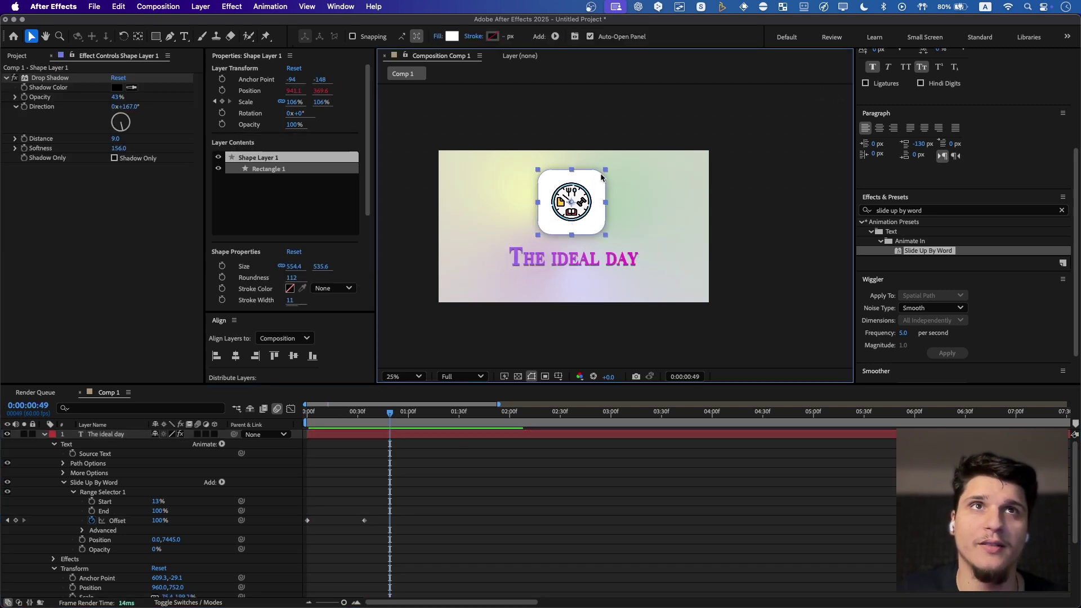
pyautogui.moveTo(606, 171); pyautogui.dragTo(595, 179)
pyautogui.moveTo(592, 257); pyautogui.dragTo(589, 247)
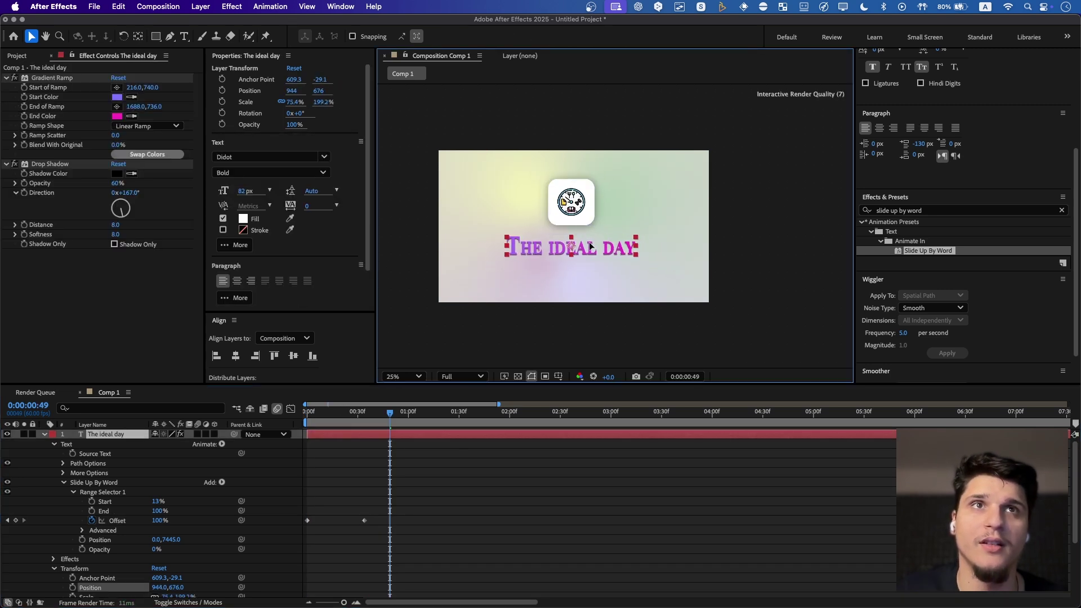
pyautogui.click(586, 215)
pyautogui.press('super+z')
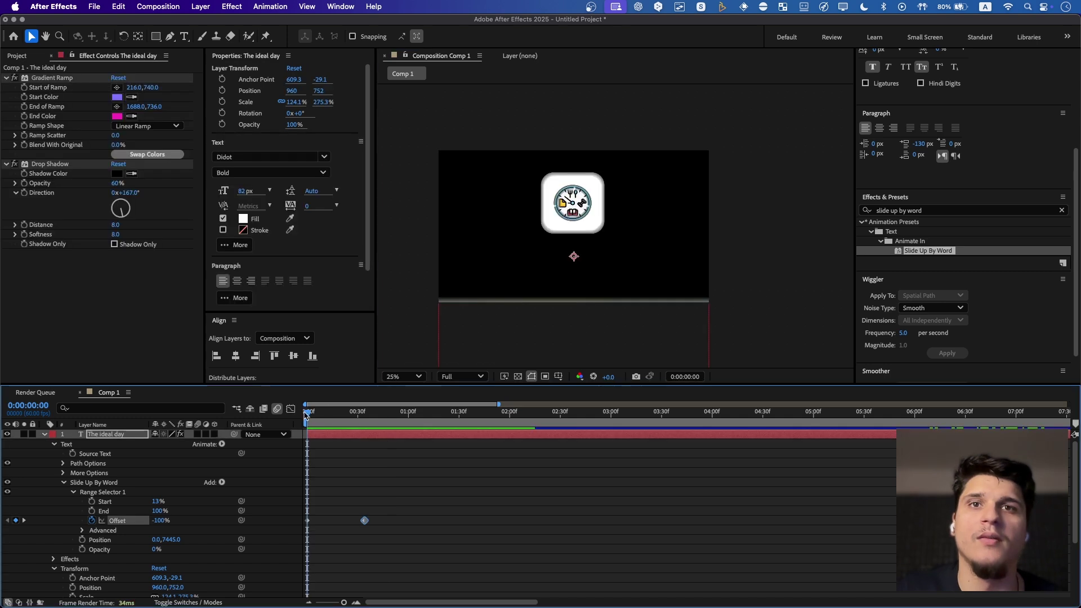
# - Preview the intro from the first frame with the original title and card sizes
pyautogui.press('space')
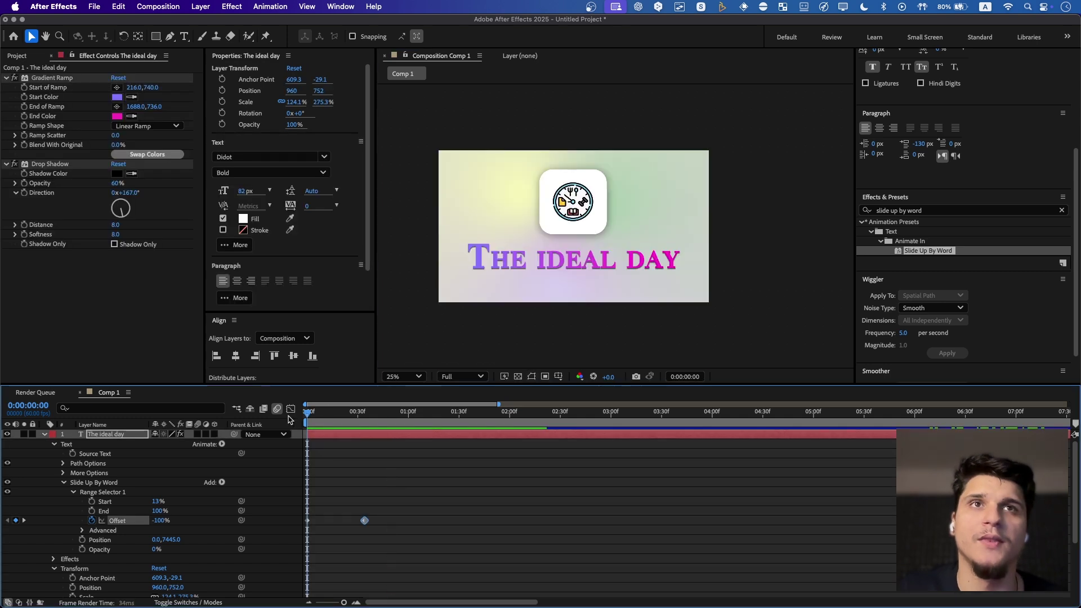
# - Play the intro from the first frame to check the title's word-by-word slide against the background
pyautogui.moveTo(313, 415); pyautogui.dragTo(295, 421)
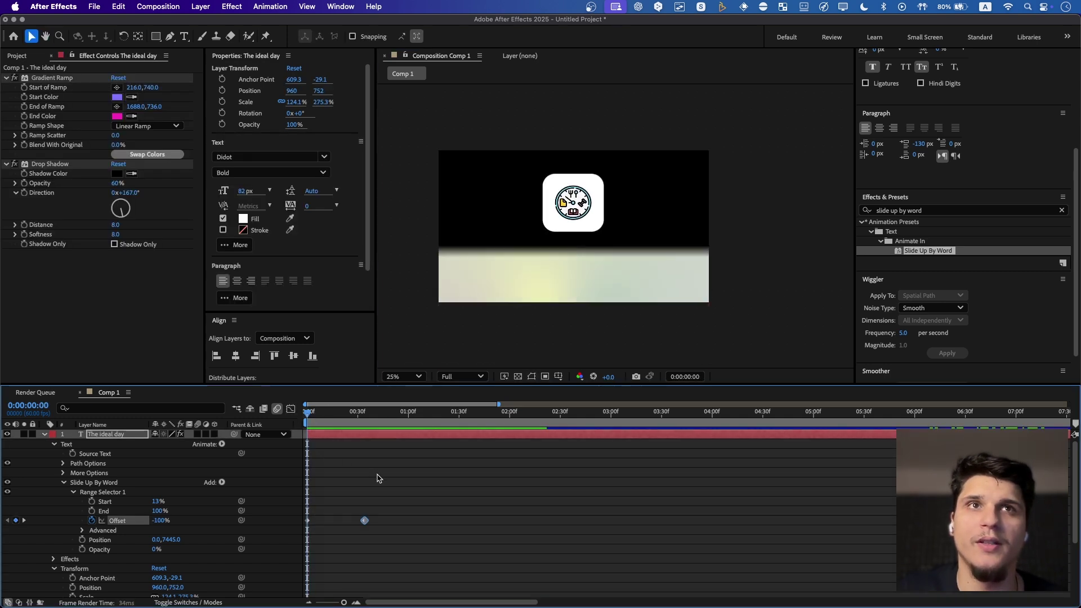
pyautogui.press('space')
pyautogui.press('space')
pyautogui.scroll(-3, 217, 467)
pyautogui.scroll(3, 218, 468)
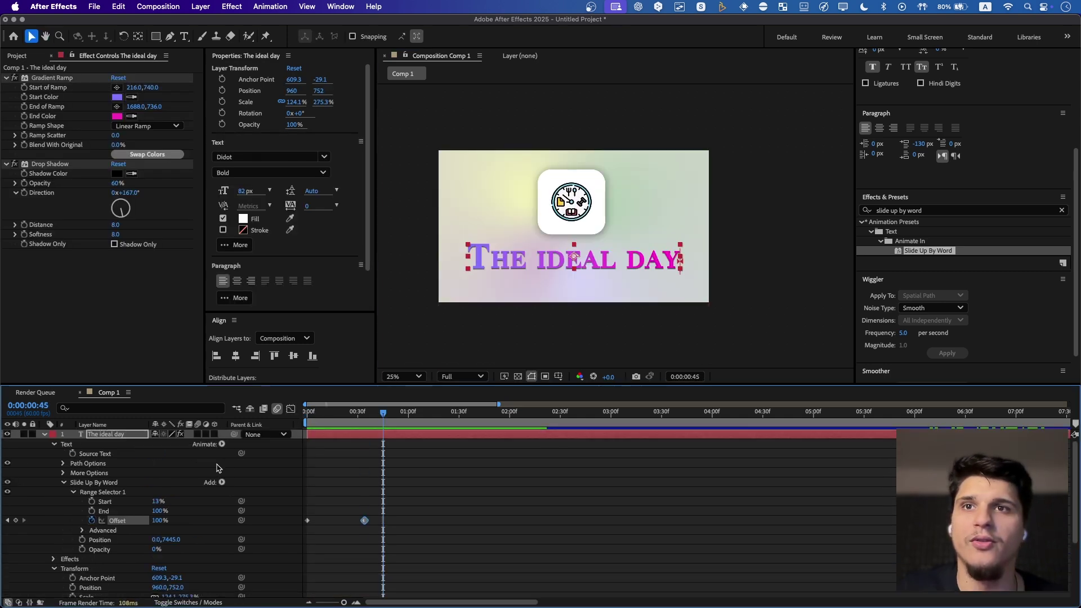
# - Collapse the title layer's properties and replay the whole intro from the first frame
pyautogui.click(45, 435)
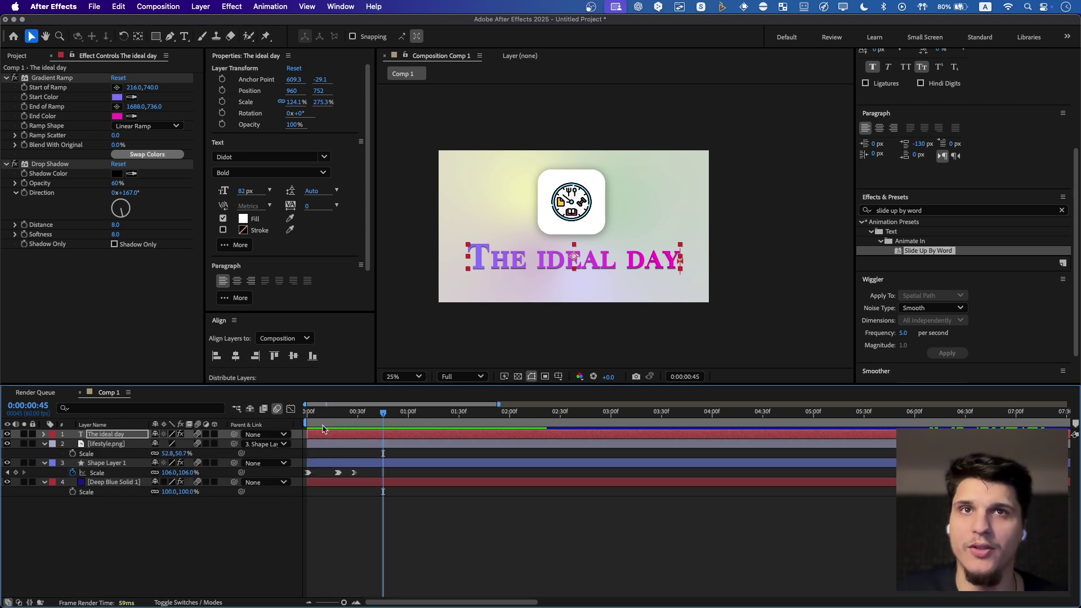
pyautogui.moveTo(349, 414); pyautogui.dragTo(298, 412)
pyautogui.press('space')
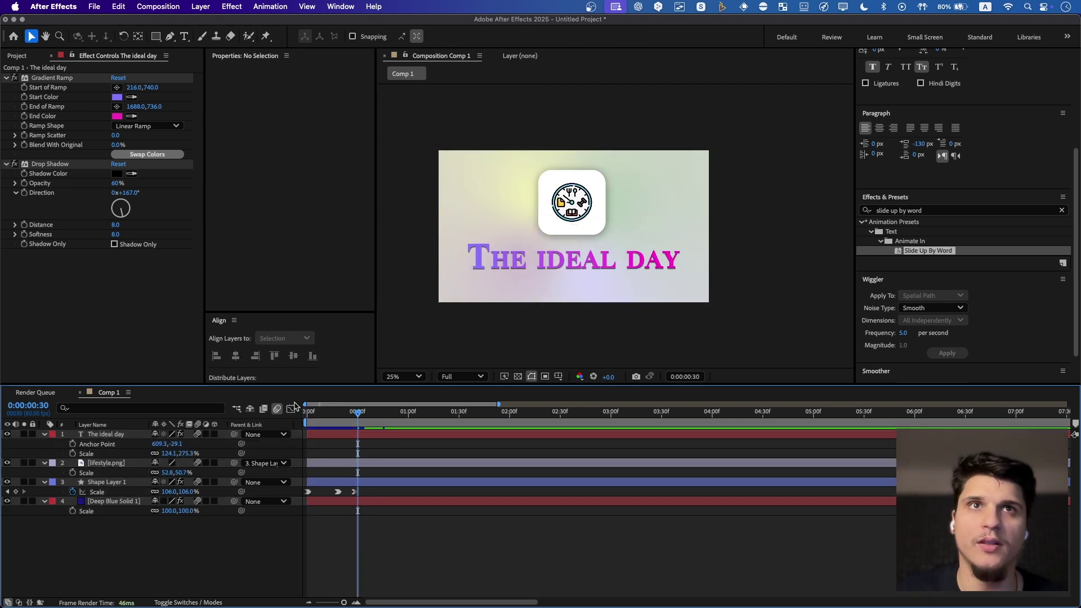
# - Delay the title's slide by moving the starting Offset keyframe of Range Selector 1 to frame 9
pyautogui.moveTo(329, 410); pyautogui.dragTo(329, 413)
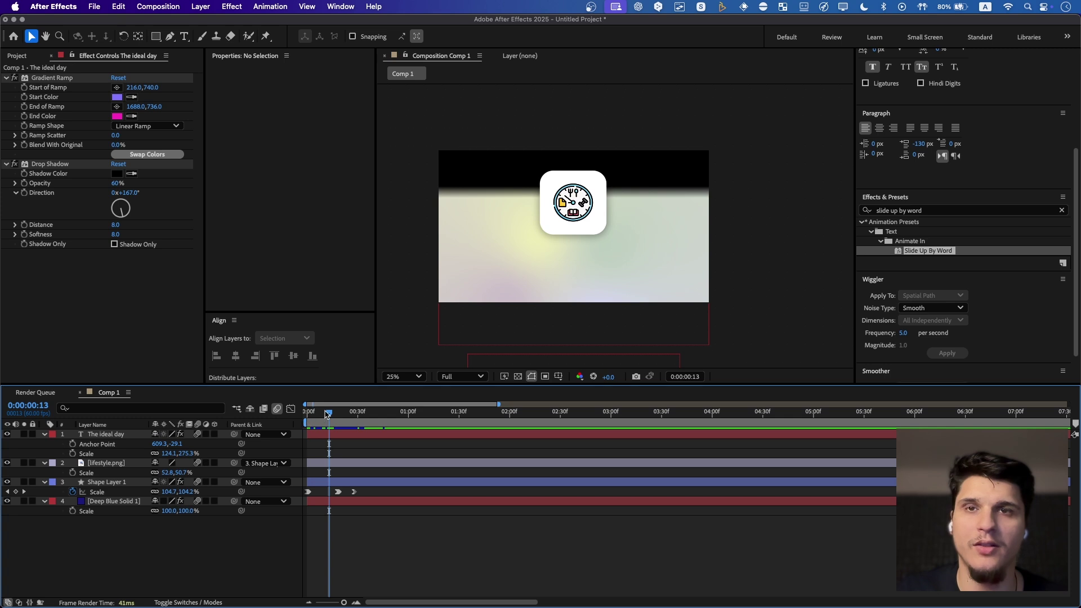
pyautogui.moveTo(325, 412)
pyautogui.mouseDown()
pyautogui.moveTo(306, 412)
pyautogui.moveTo(322, 415)
pyautogui.mouseUp()
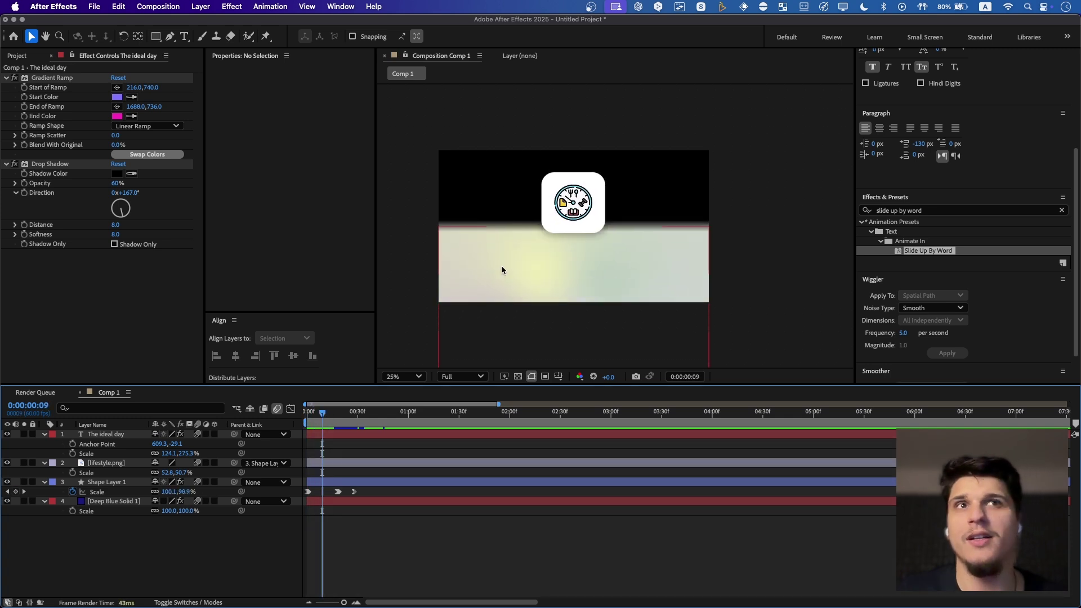
pyautogui.click(45, 436)
pyautogui.click(45, 436)
pyautogui.click(54, 454)
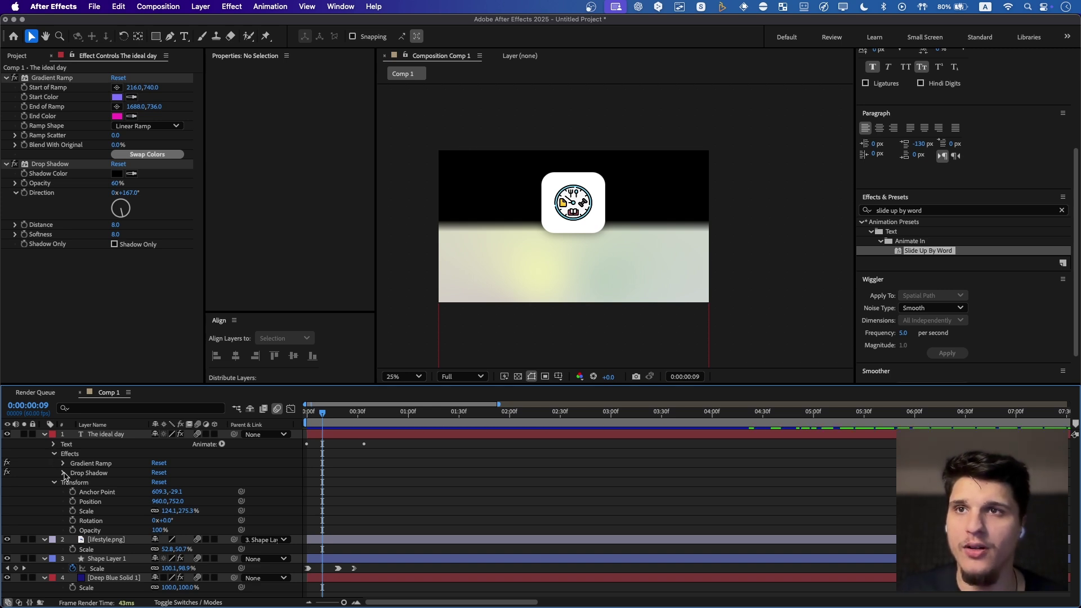
pyautogui.click(63, 473)
pyautogui.click(63, 473)
pyautogui.click(54, 444)
pyautogui.click(63, 483)
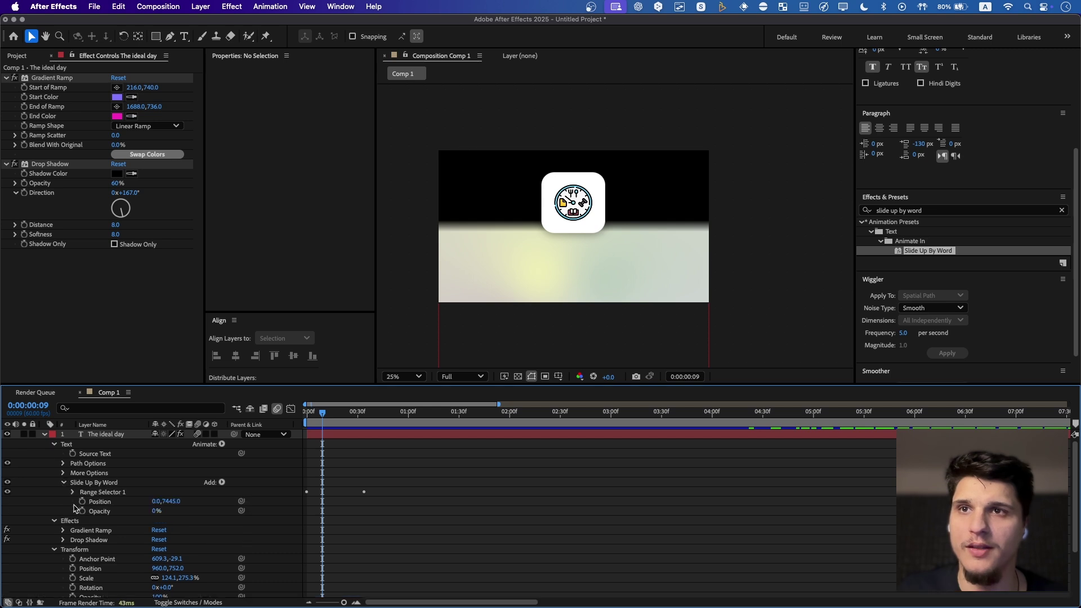
pyautogui.click(72, 492)
pyautogui.moveTo(308, 521); pyautogui.dragTo(323, 523)
# - Preview the delayed title slide from the first frame, with the timeline zoomed in slightly
pyautogui.moveTo(322, 415); pyautogui.dragTo(362, 418)
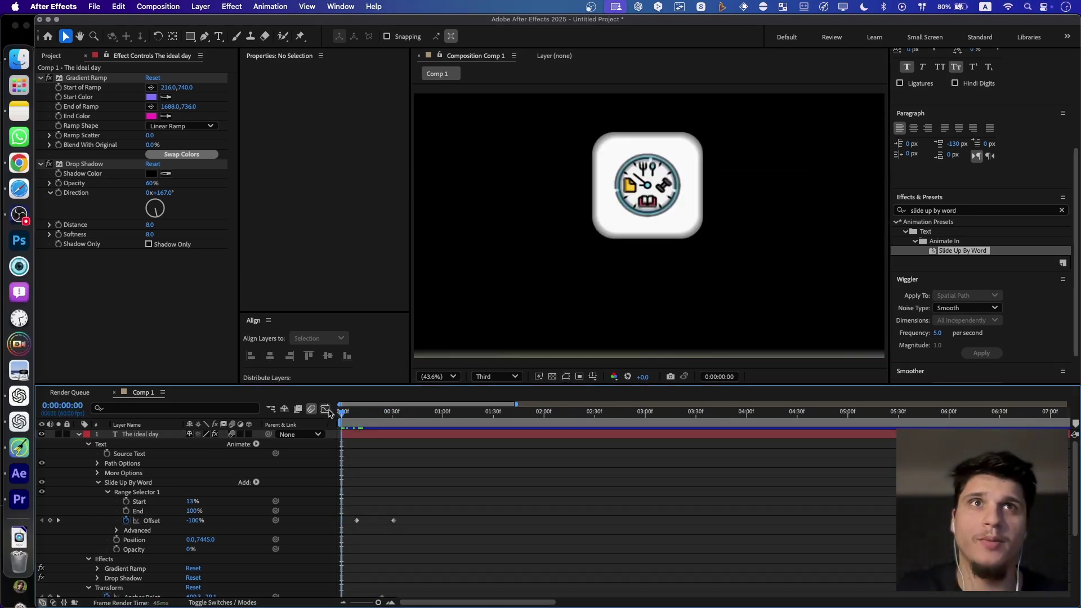
pyautogui.press('space')
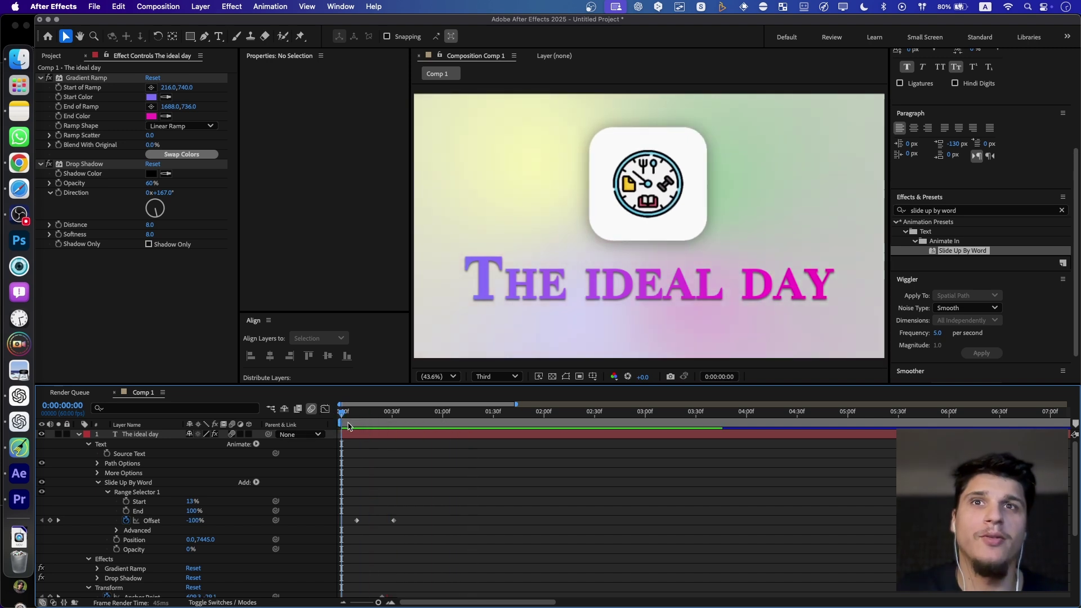
pyautogui.moveTo(348, 419)
pyautogui.mouseDown()
pyautogui.moveTo(359, 418)
pyautogui.moveTo(339, 417)
pyautogui.mouseUp()
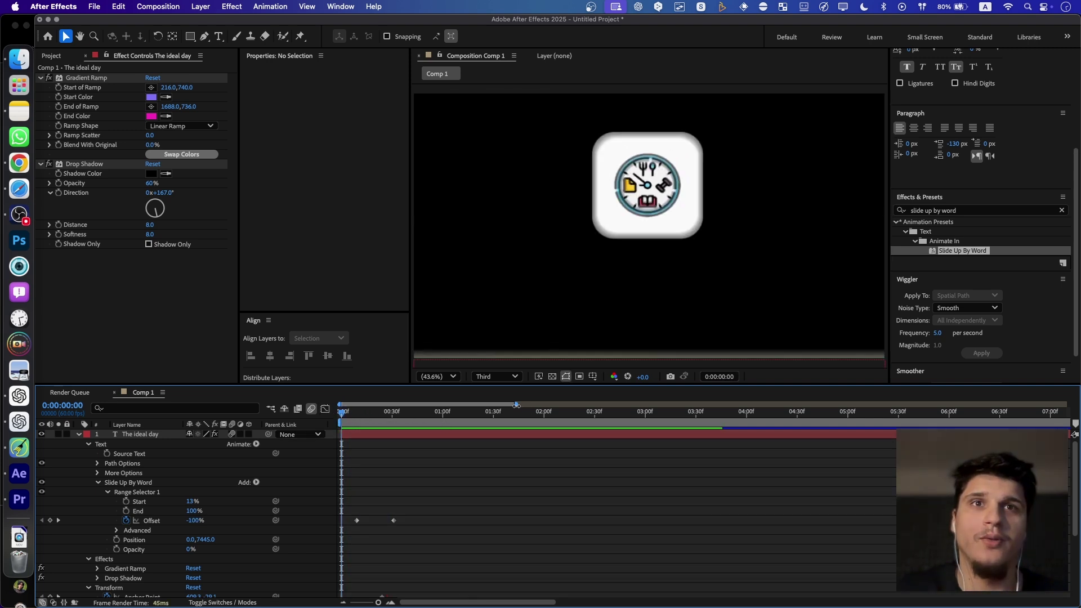
pyautogui.moveTo(517, 404); pyautogui.dragTo(486, 405)
pyautogui.moveTo(410, 413); pyautogui.dragTo(332, 416)
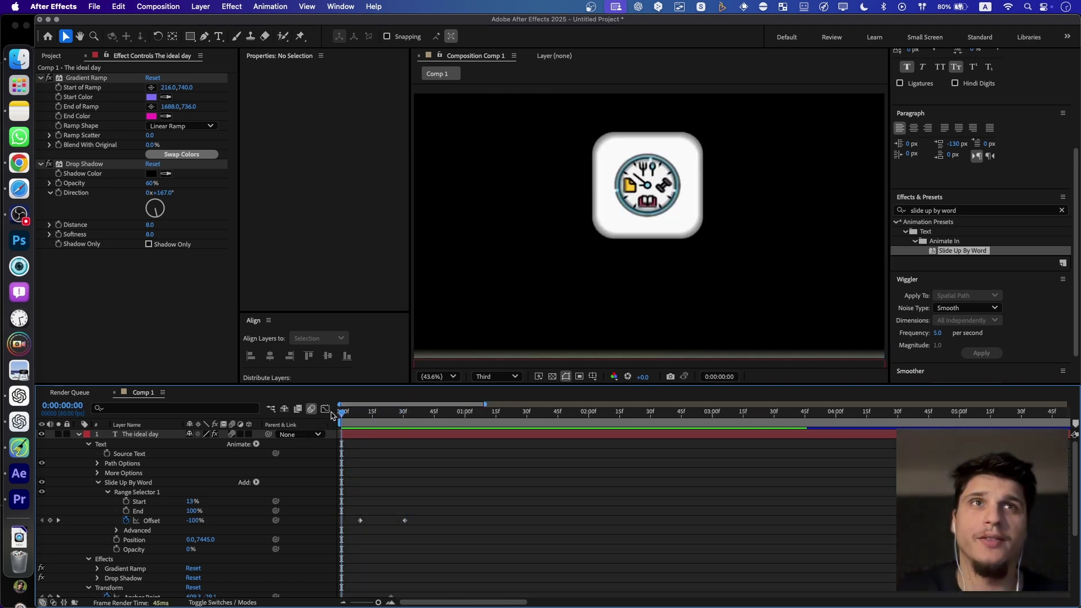
pyautogui.press('space')
pyautogui.press('space')
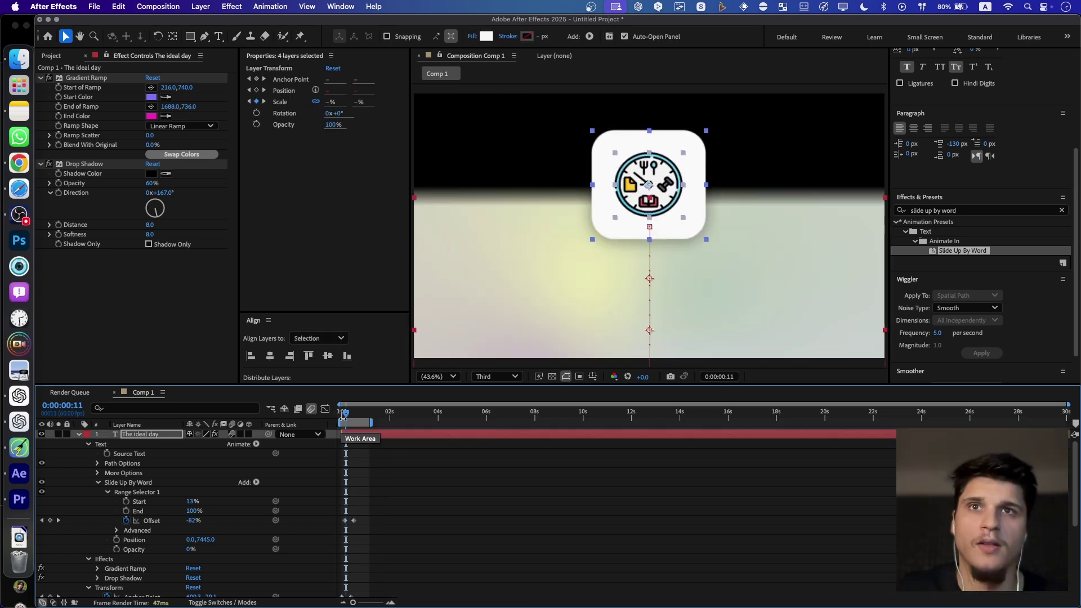
# - Replay the animation from the first frame, then scrub through the title's entrance to 0:00:00:45
pyautogui.moveTo(345, 415); pyautogui.dragTo(321, 416)
pyautogui.press('space')
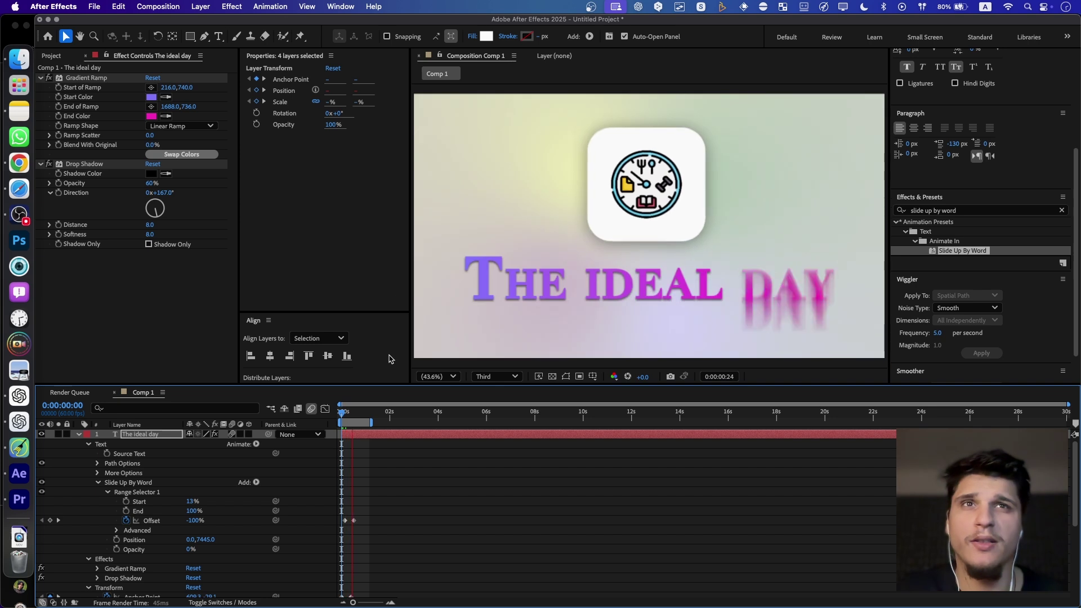
pyautogui.click(343, 415)
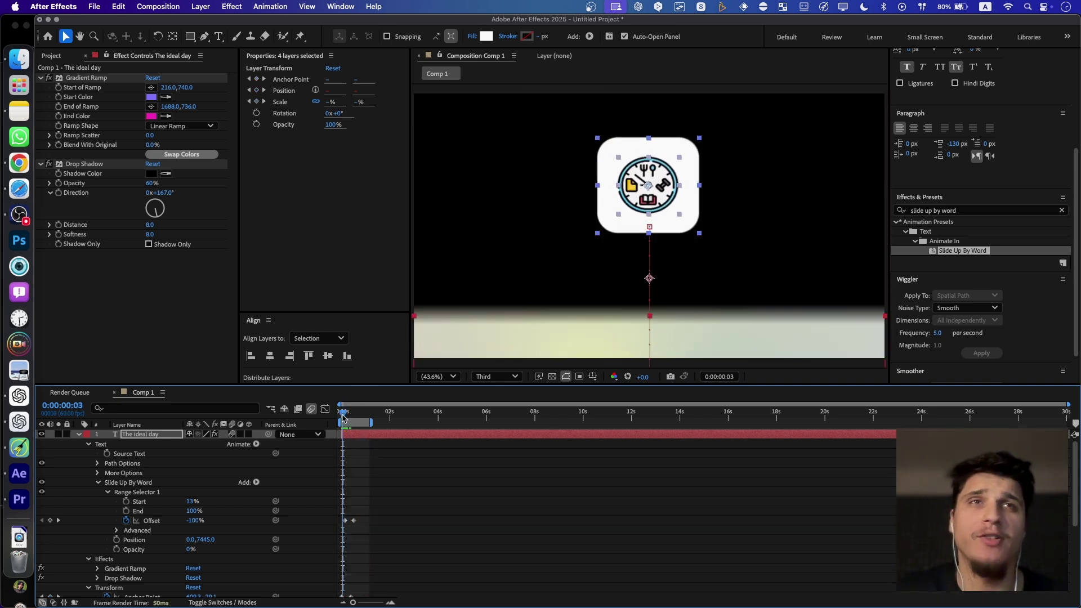
pyautogui.moveTo(343, 414); pyautogui.dragTo(362, 420)
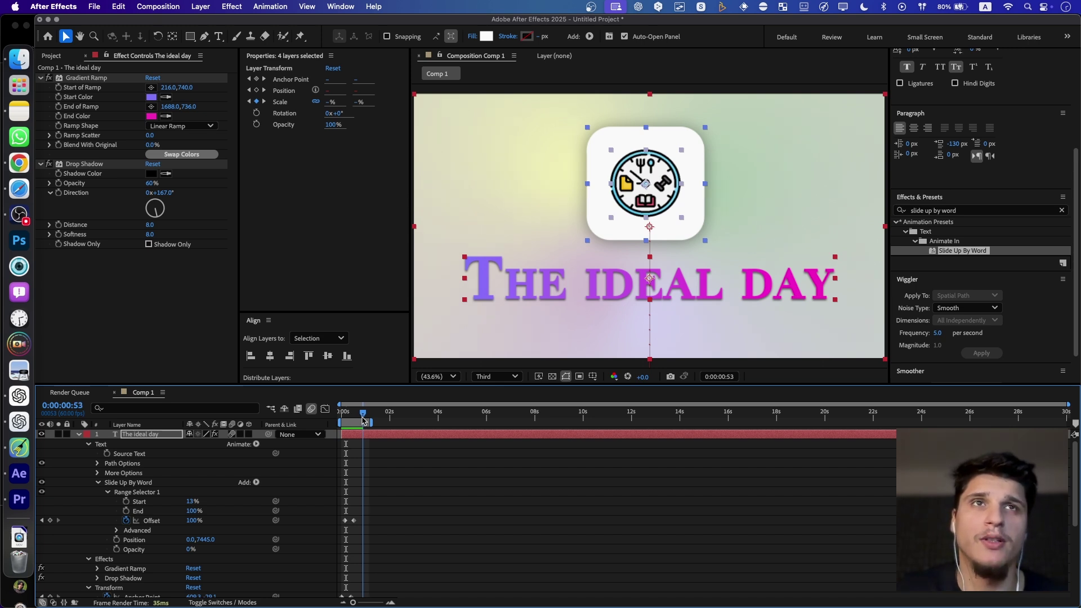
pyautogui.moveTo(362, 420); pyautogui.dragTo(359, 420)
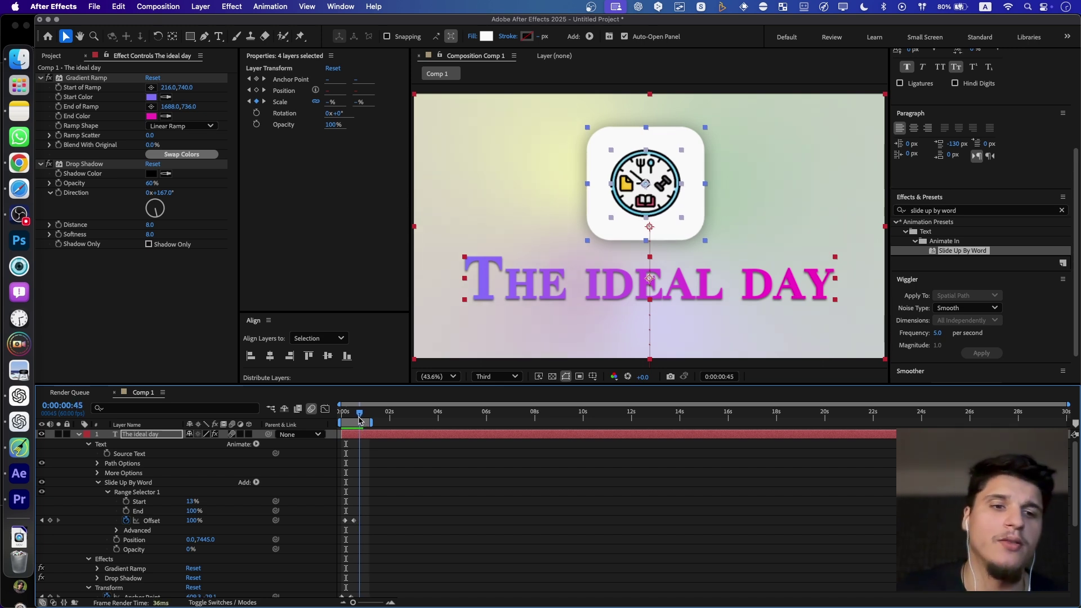